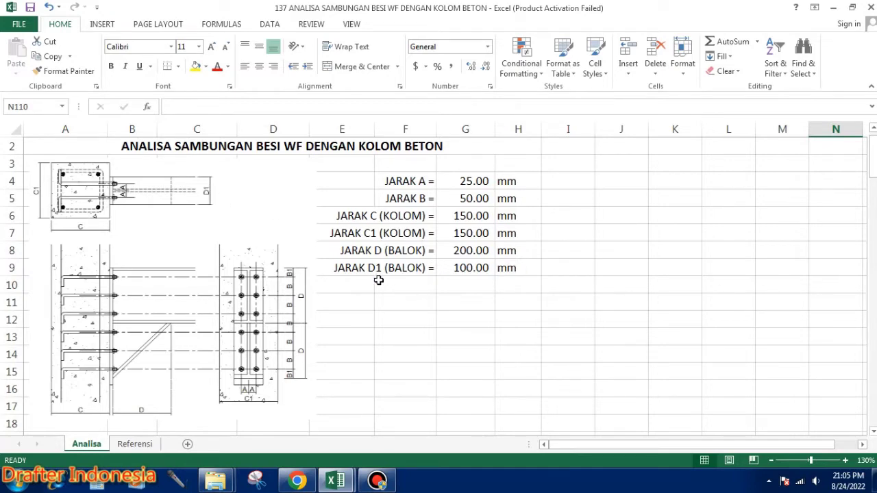
# - Enter 6,000 kg as the load P in cell C19
pyautogui.scroll(-2, 376, 280)
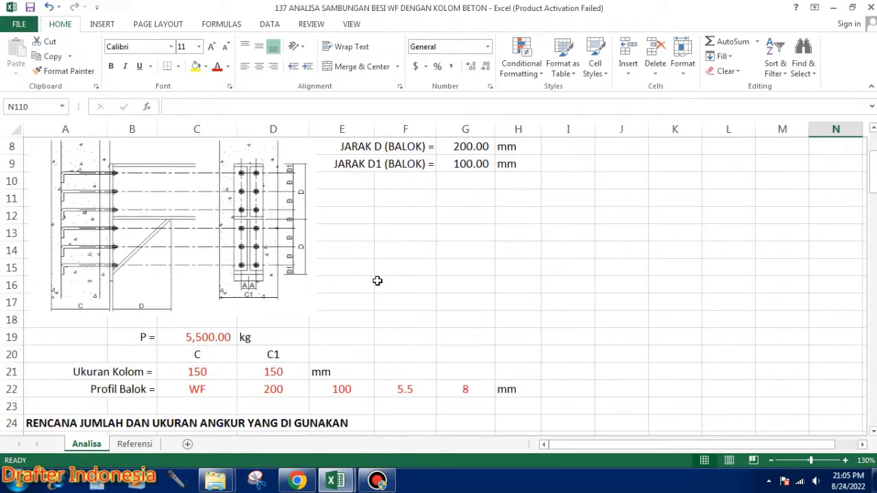
pyautogui.scroll(-1, 378, 281)
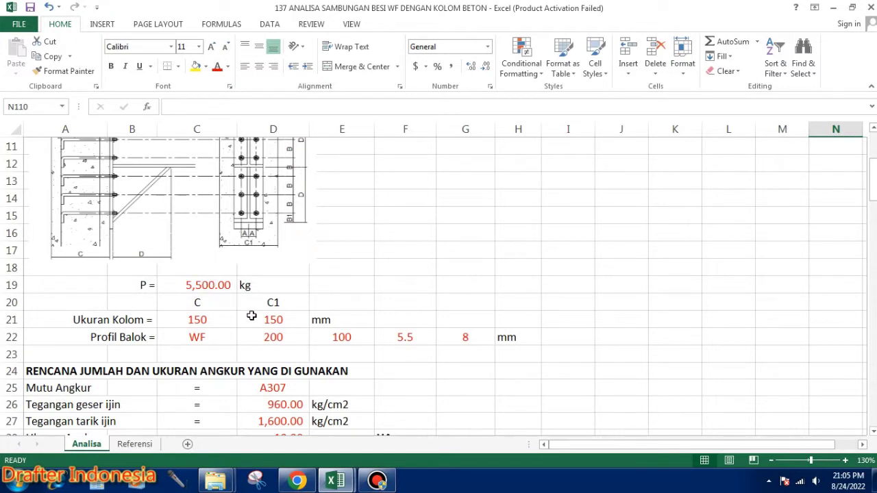
pyautogui.scroll(1, 246, 304)
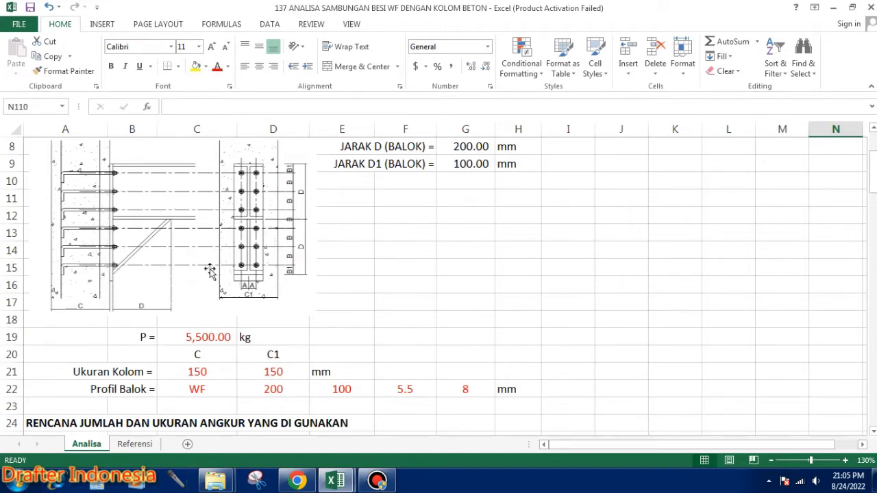
pyautogui.click(210, 338)
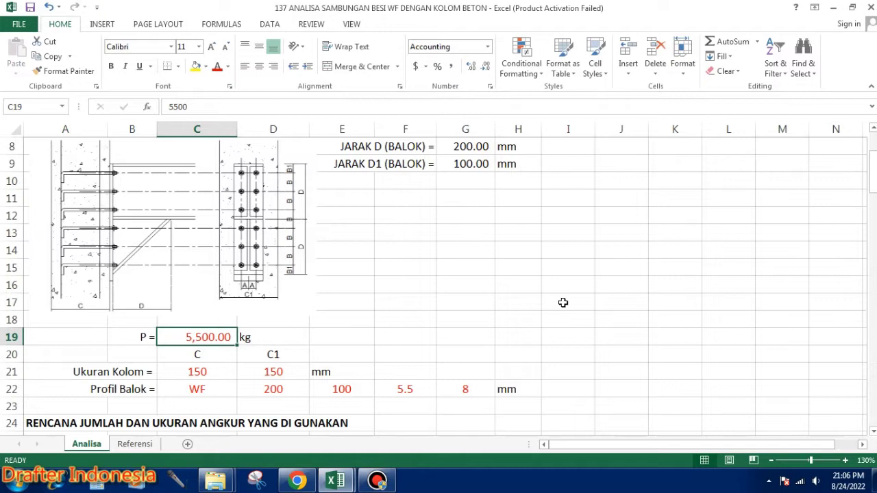
pyautogui.write('6')
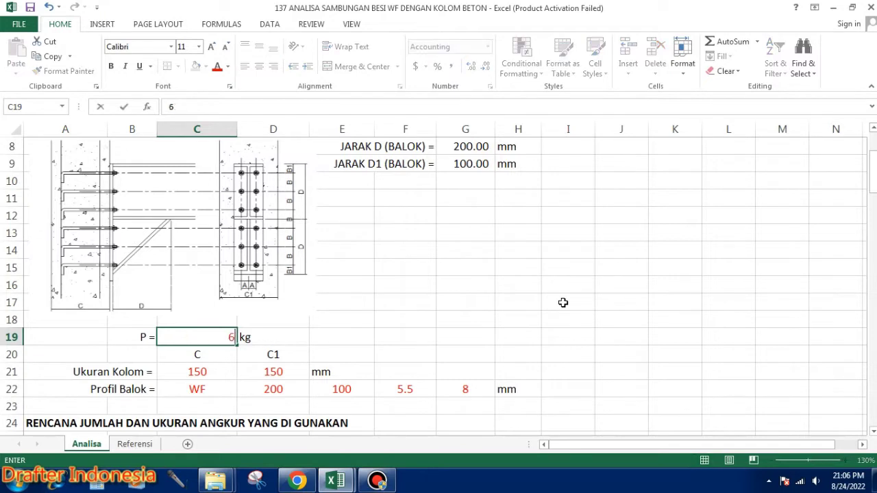
pyautogui.press('BackSpace')
pyautogui.press('BackSpace')
pyautogui.write('000')
pyautogui.press('Return')
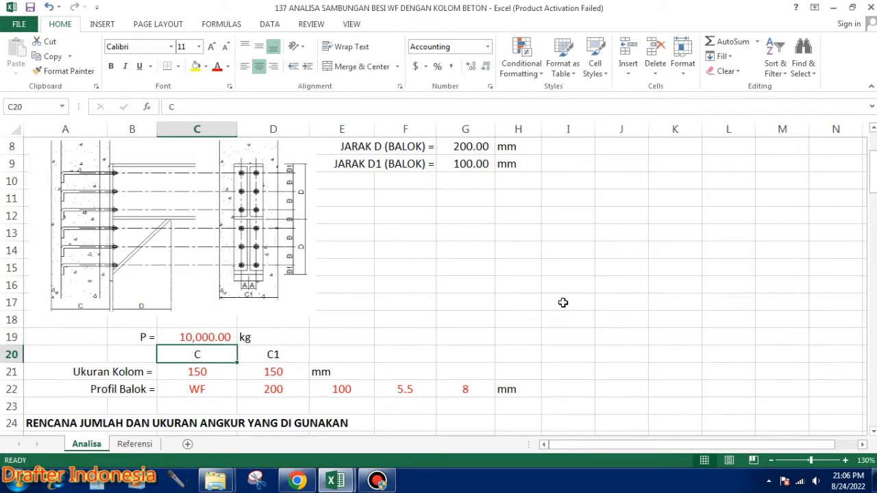
pyautogui.click(216, 339)
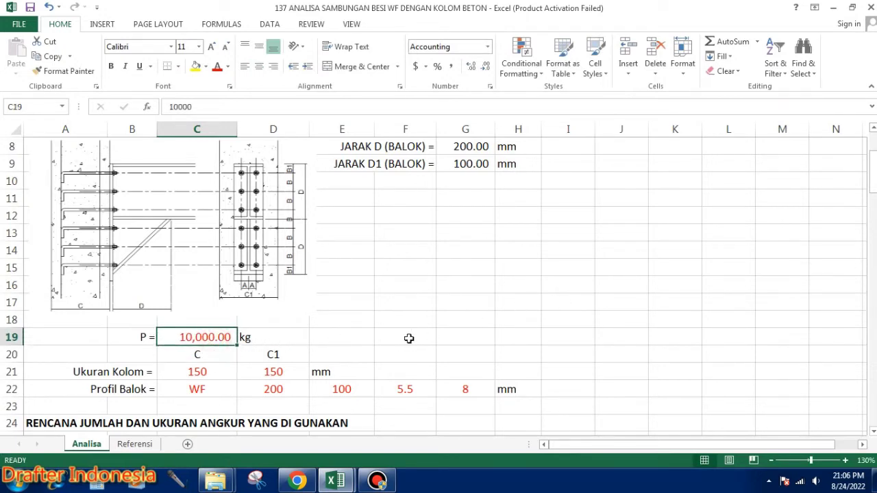
pyautogui.write('600')
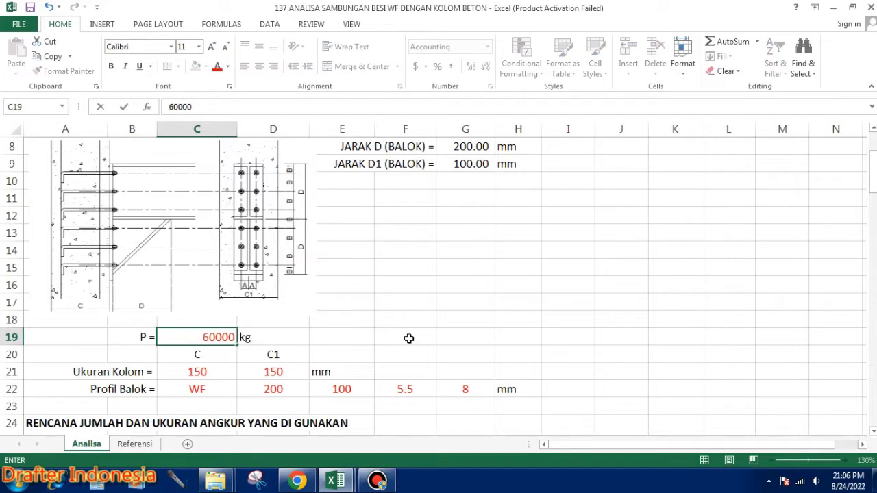
pyautogui.press('Return')
pyautogui.press('Up')
pyautogui.write('60')
pyautogui.press('Return')
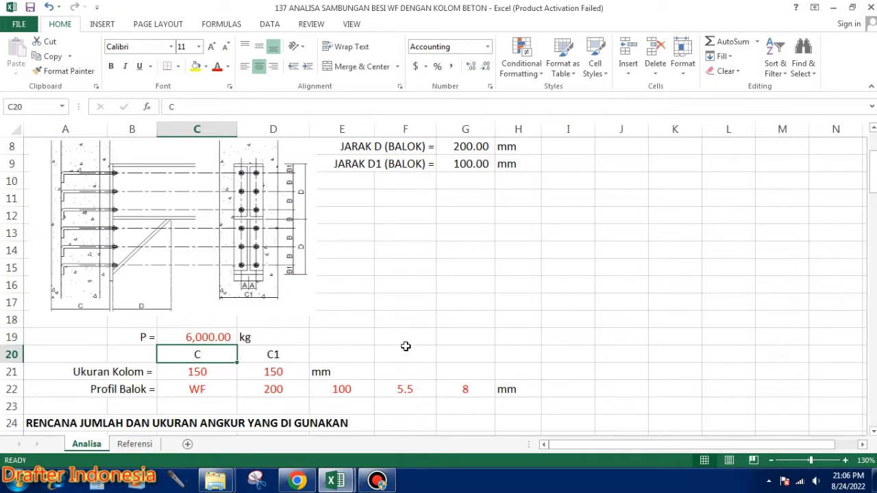
# - Enter 200 mm for both column sizes C and C1 in C21 and D21
pyautogui.click(208, 375)
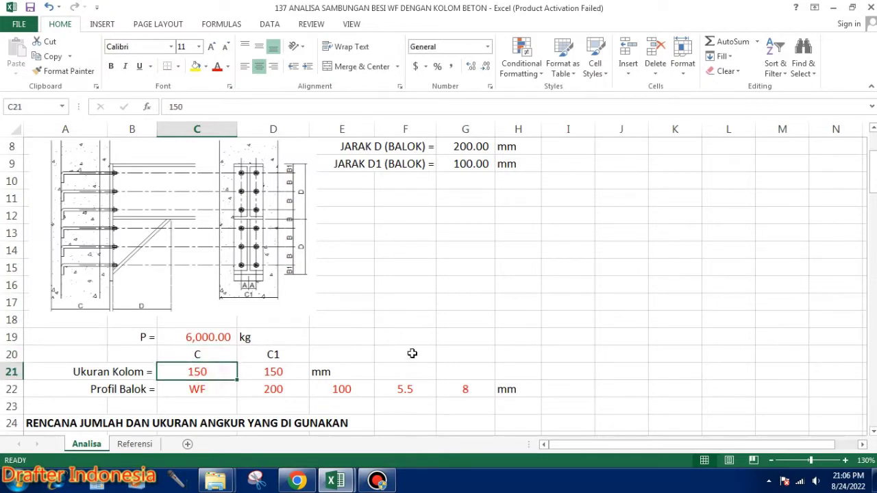
pyautogui.write('200')
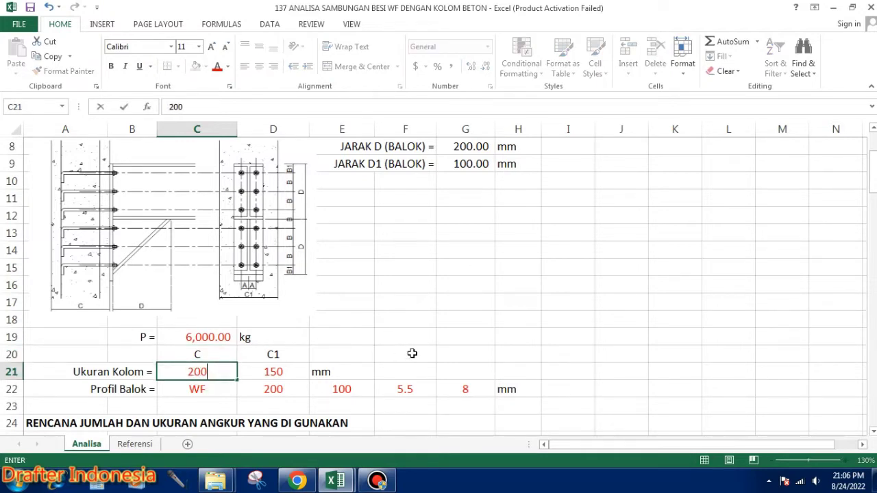
pyautogui.press('Tab')
pyautogui.write('200')
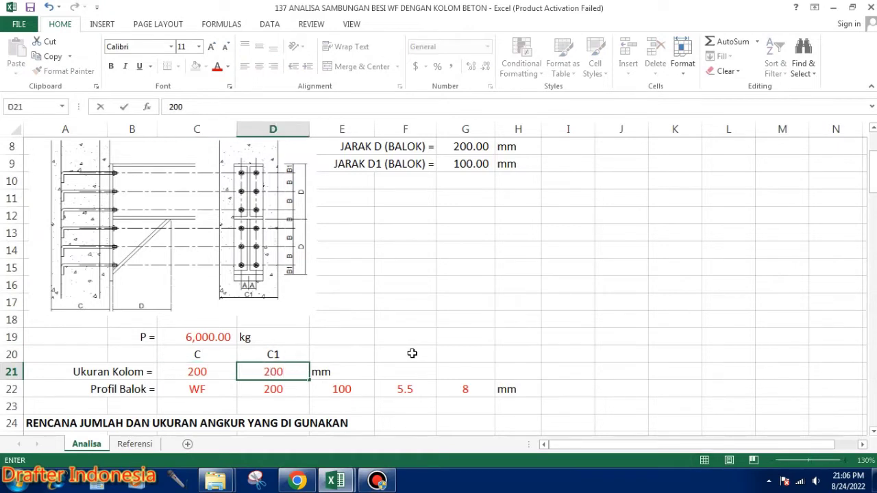
pyautogui.press('Return')
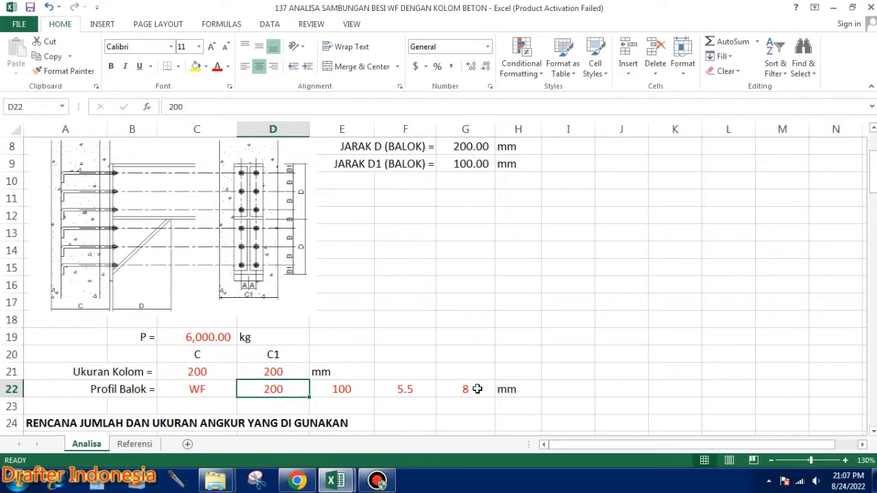
pyautogui.scroll(-1, 496, 370)
pyautogui.scroll(-1, 497, 368)
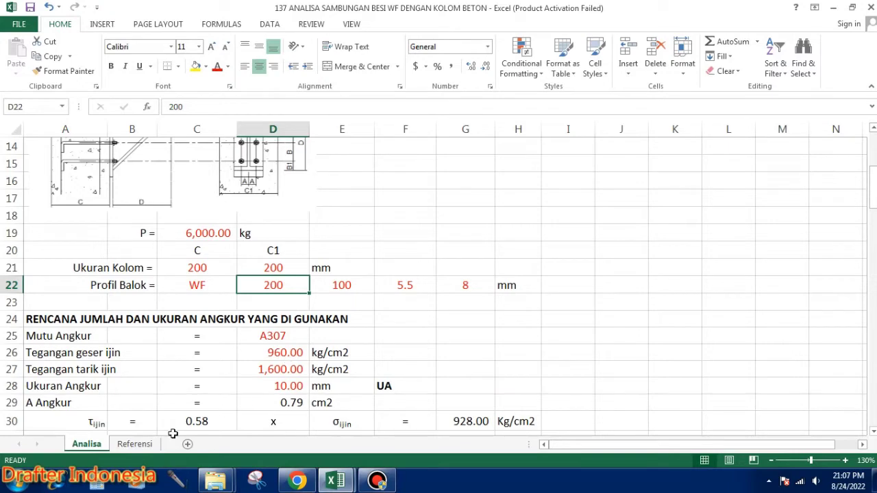
pyautogui.click(135, 444)
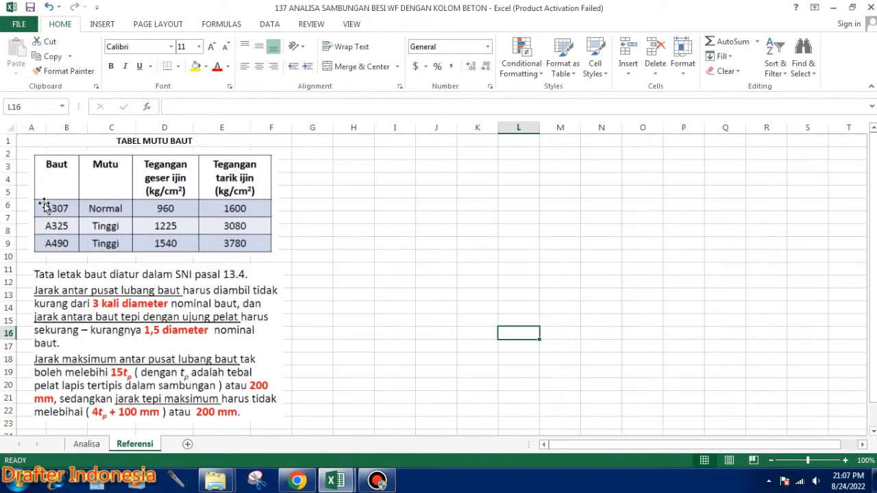
pyautogui.click(92, 445)
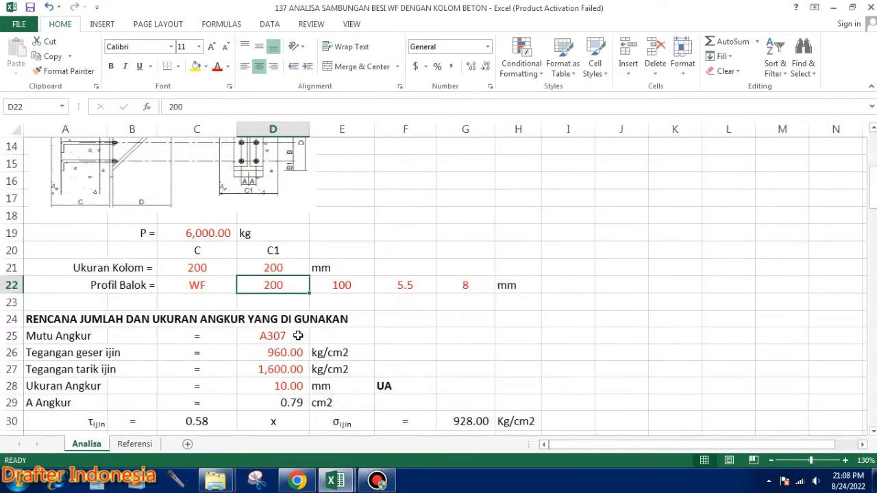
pyautogui.click(145, 444)
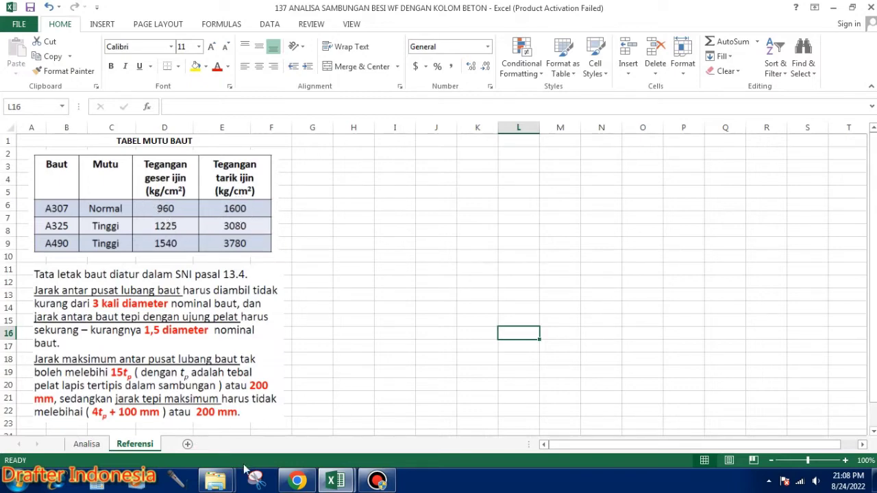
pyautogui.click(93, 448)
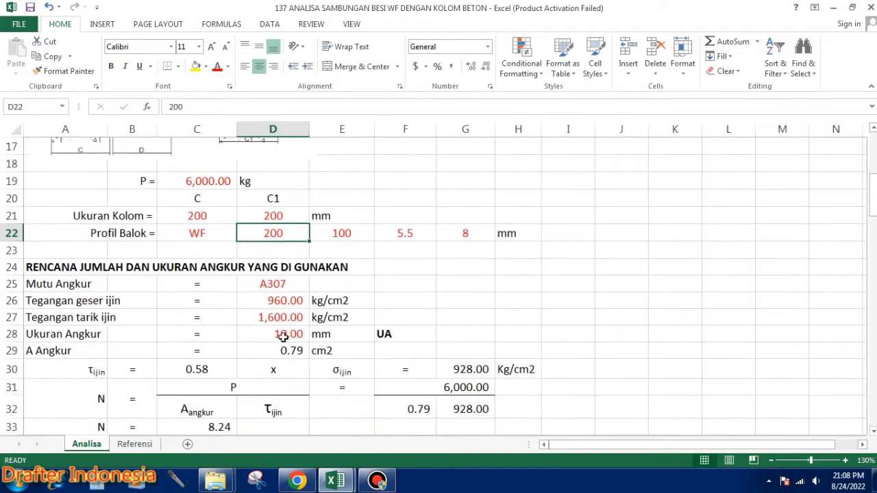
# - Enter an 8 mm anchor size in D28 so the area recalculates to 0.50 cm2
pyautogui.click(289, 334)
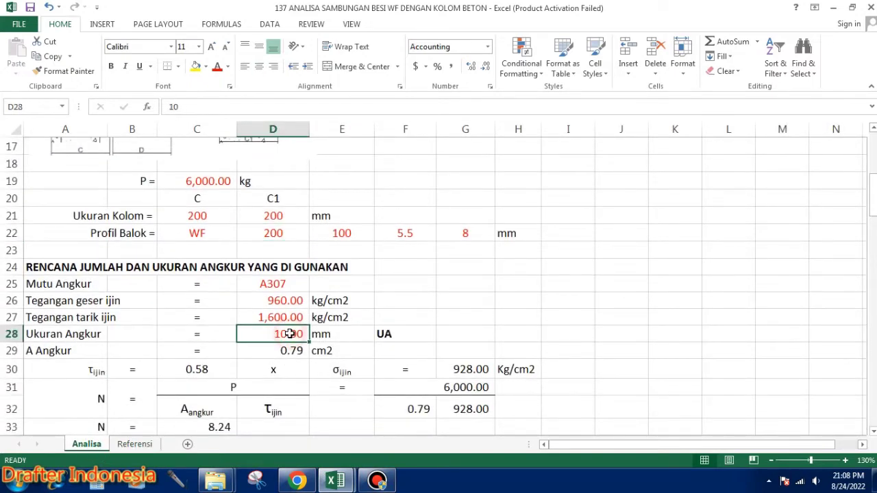
pyautogui.scroll(3, 288, 334)
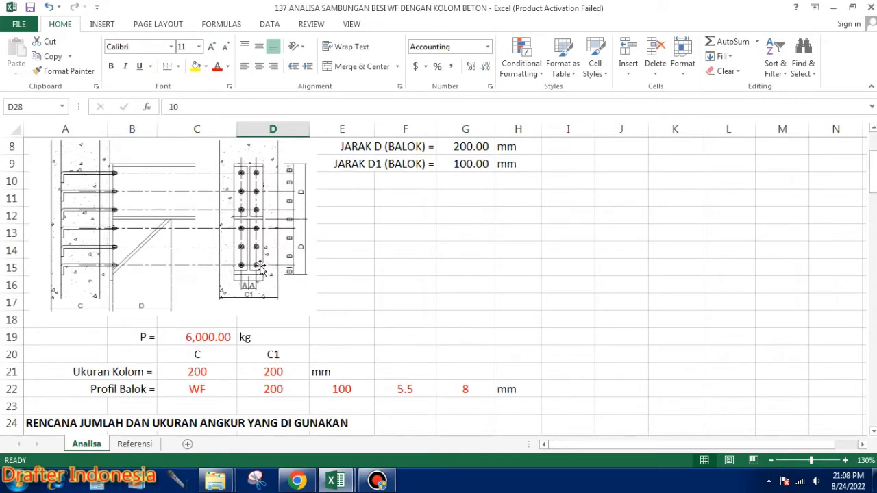
pyautogui.scroll(-3, 260, 267)
pyautogui.write('8')
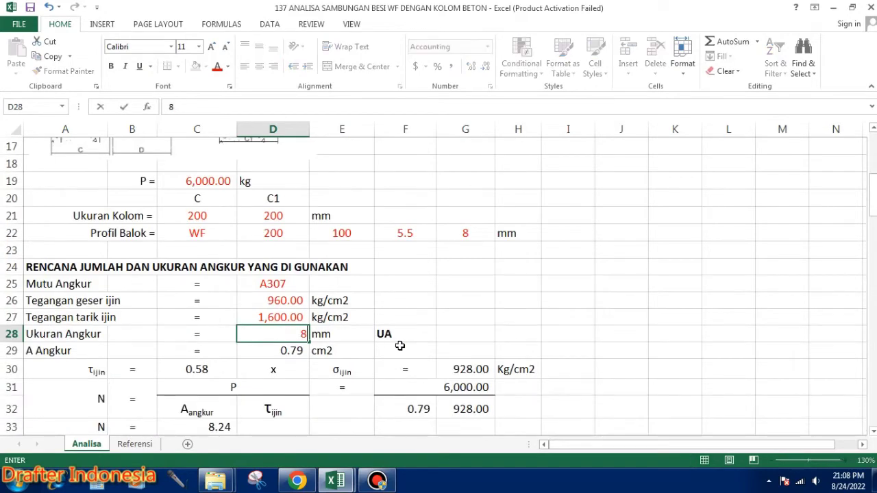
pyautogui.press('Return')
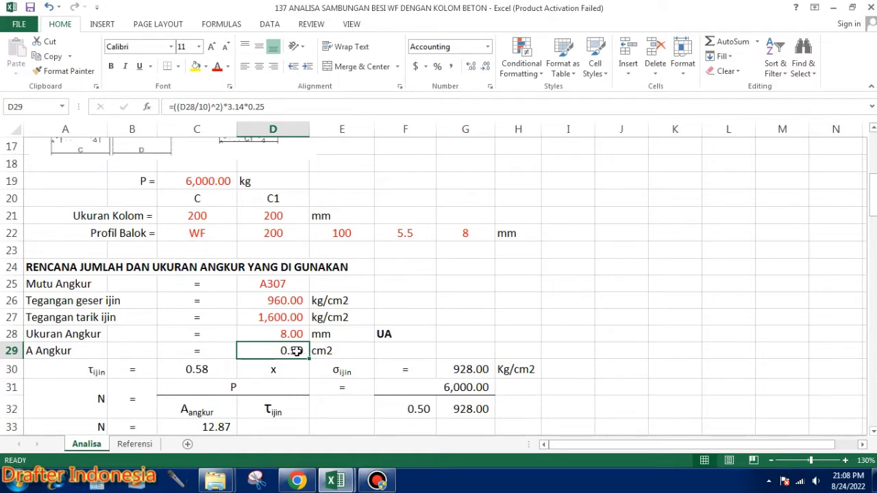
pyautogui.scroll(-1, 295, 351)
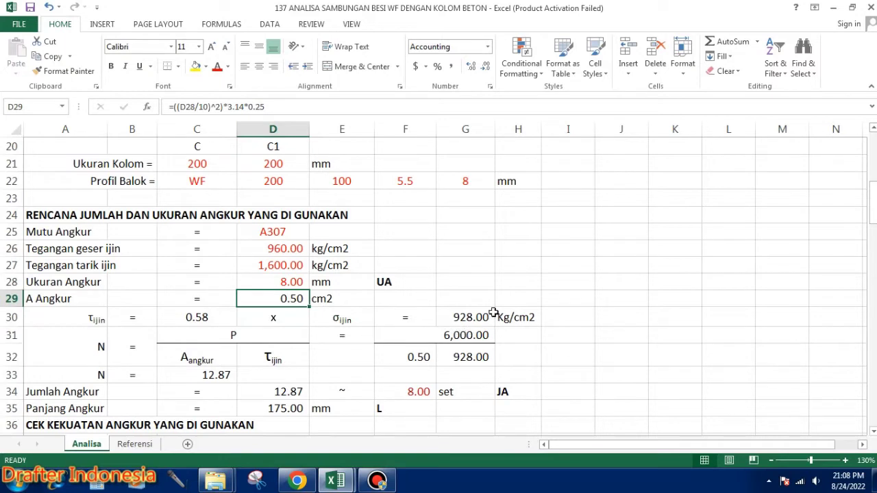
pyautogui.doubleClick(477, 318)
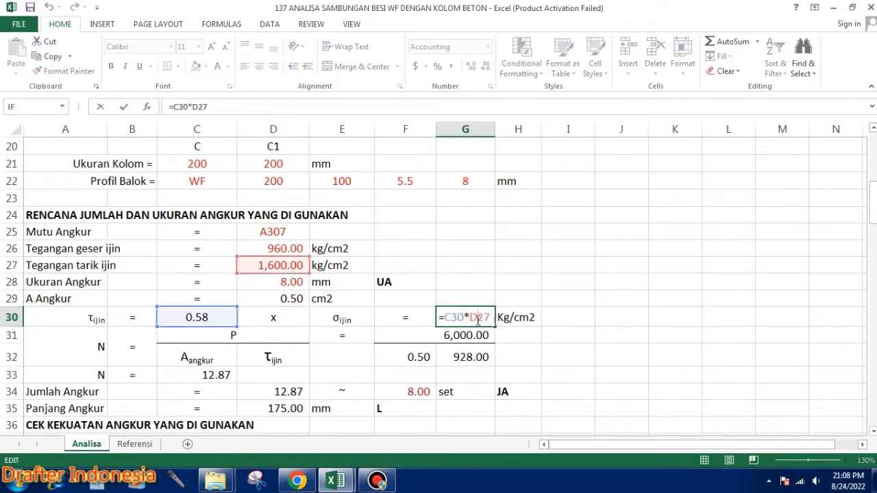
pyautogui.press('Escape')
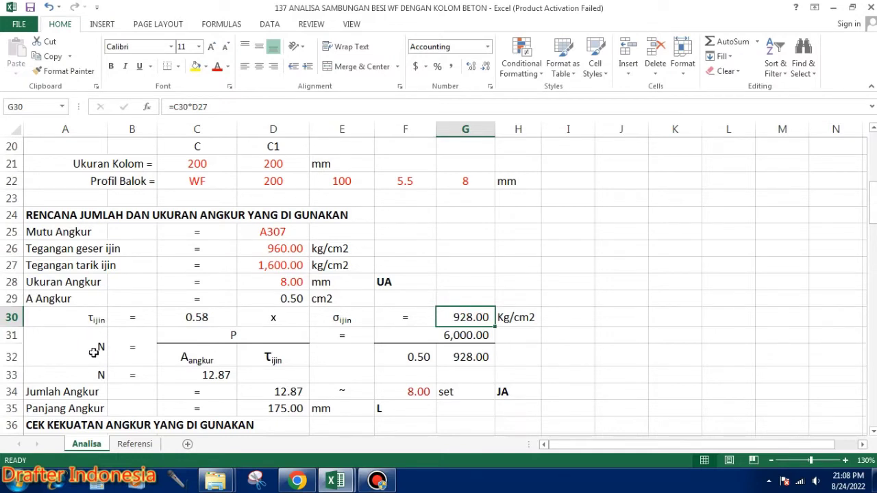
pyautogui.click(246, 335)
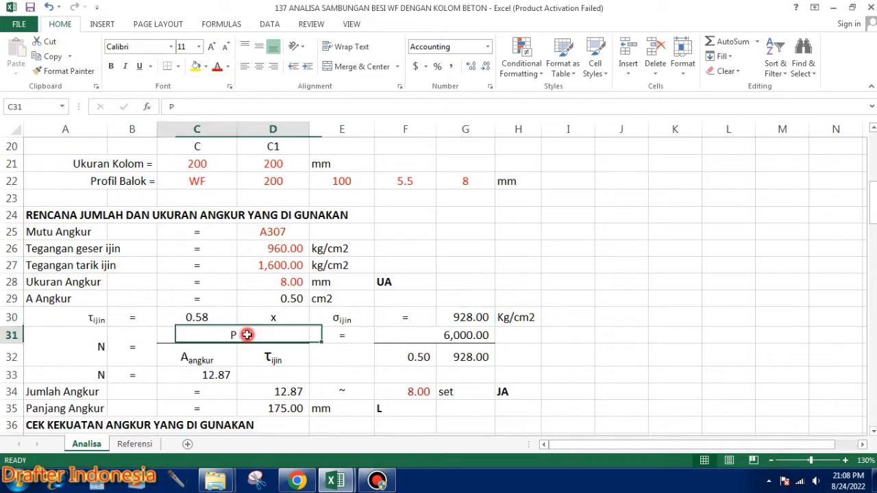
pyautogui.click(204, 358)
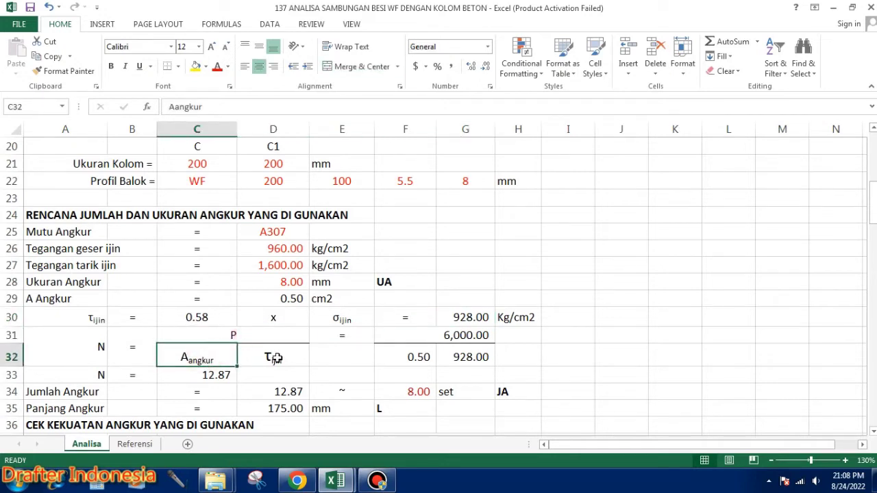
pyautogui.click(263, 339)
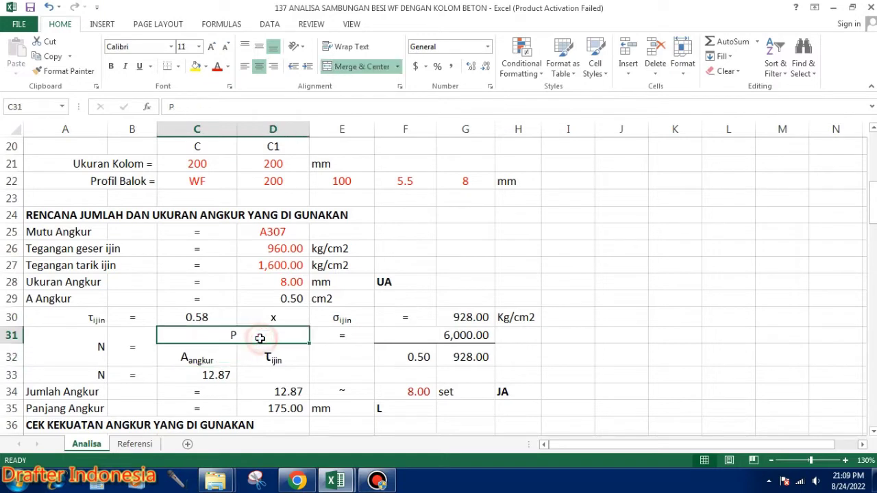
pyautogui.click(220, 352)
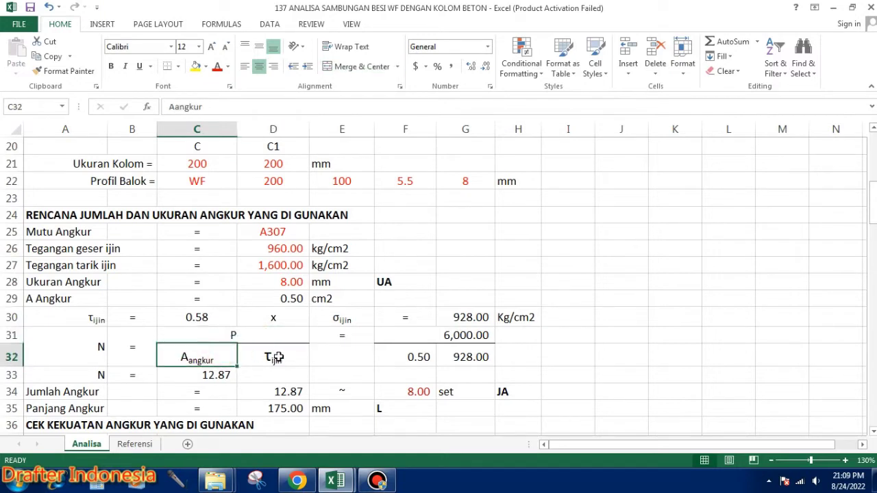
pyautogui.click(279, 357)
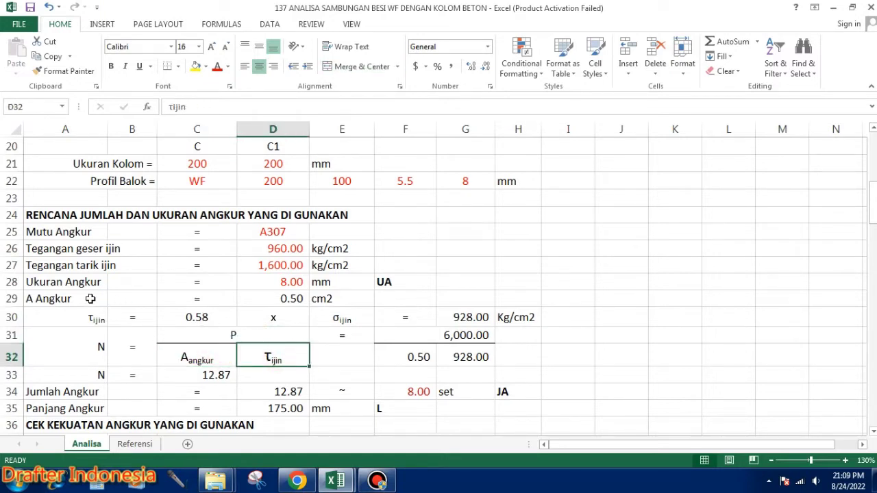
pyautogui.click(461, 336)
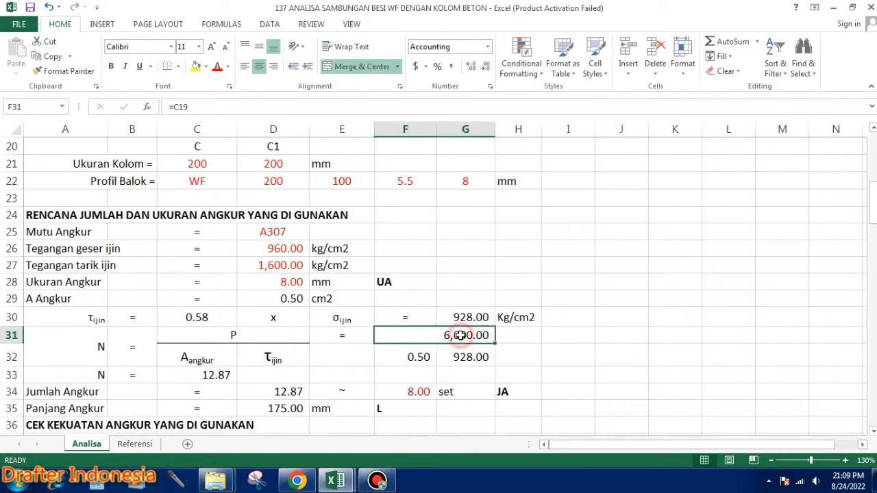
pyautogui.click(420, 356)
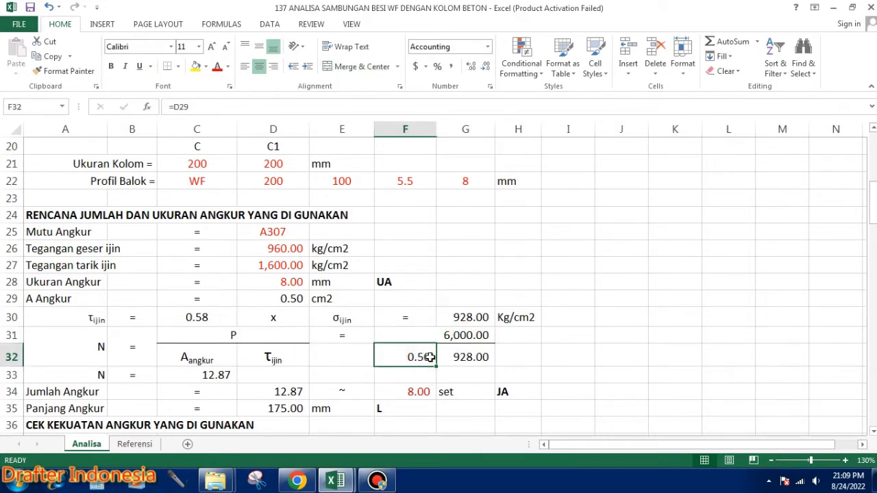
pyautogui.click(472, 357)
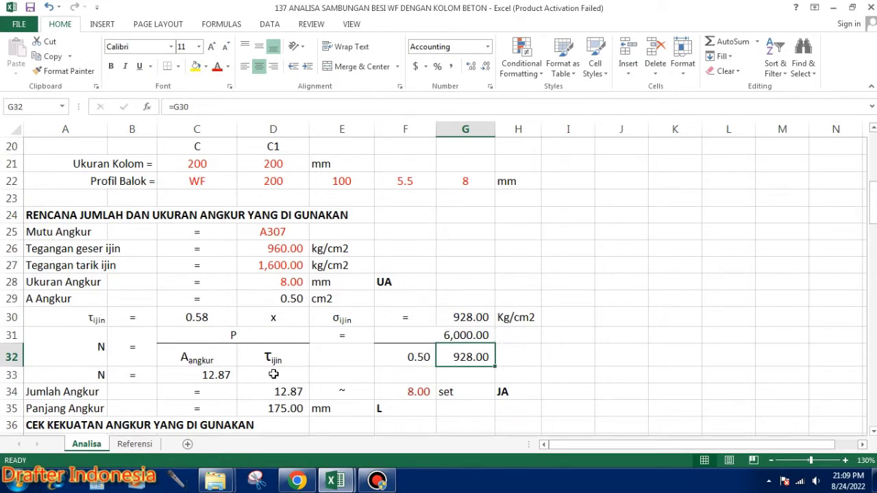
pyautogui.click(218, 374)
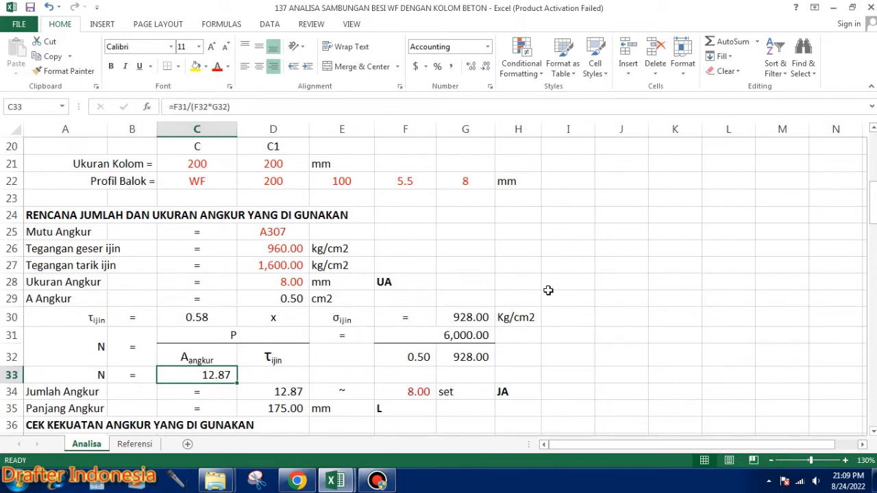
pyautogui.scroll(-2, 560, 283)
pyautogui.scroll(1, 321, 340)
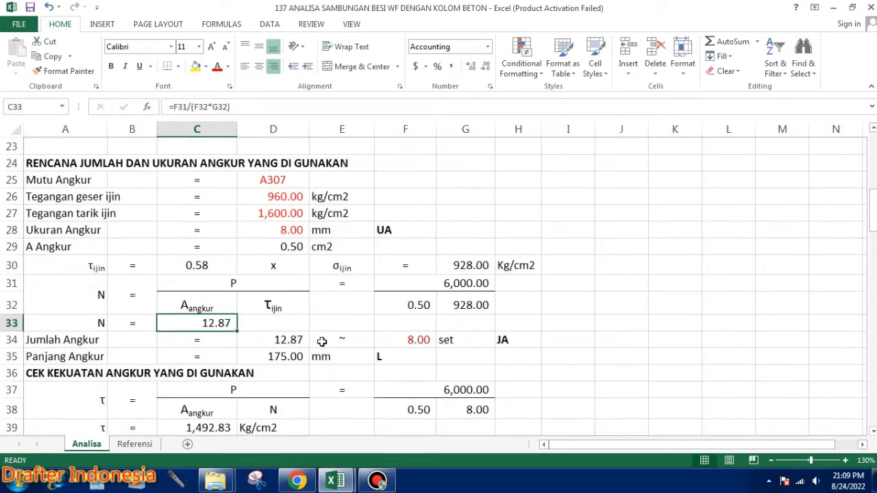
# - Try 13 planned anchors in F34 and inspect the Jumlah Angkur and Panjang Angkur formulas
pyautogui.click(288, 343)
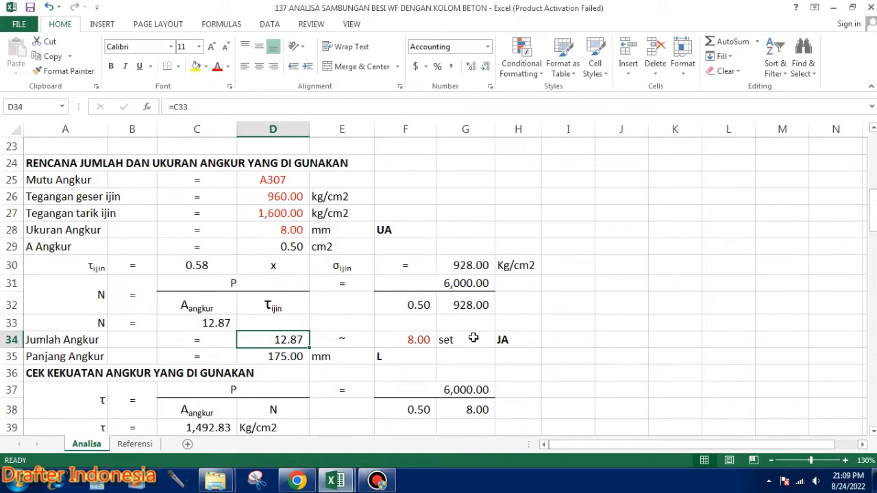
pyautogui.click(415, 340)
pyautogui.write('13')
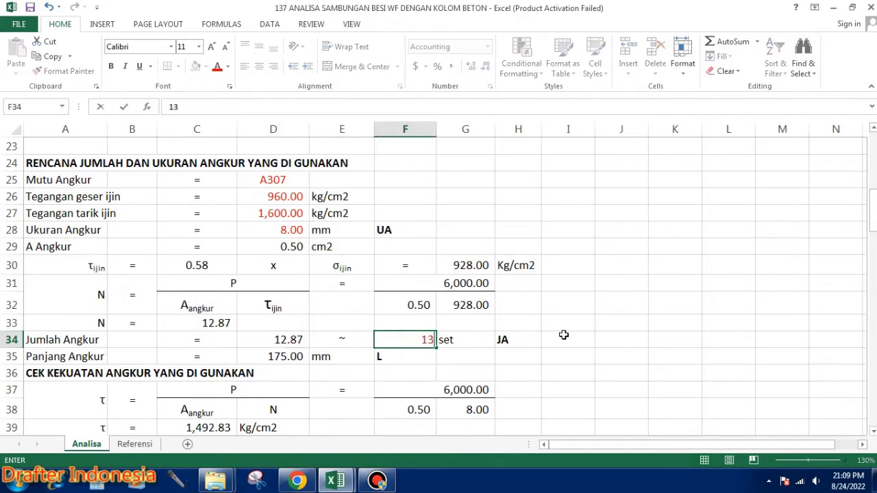
pyautogui.press('Return')
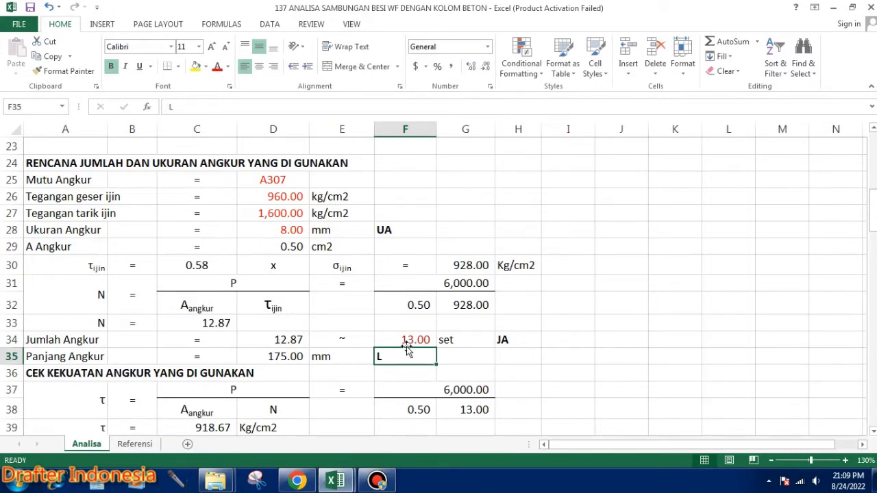
pyautogui.click(281, 356)
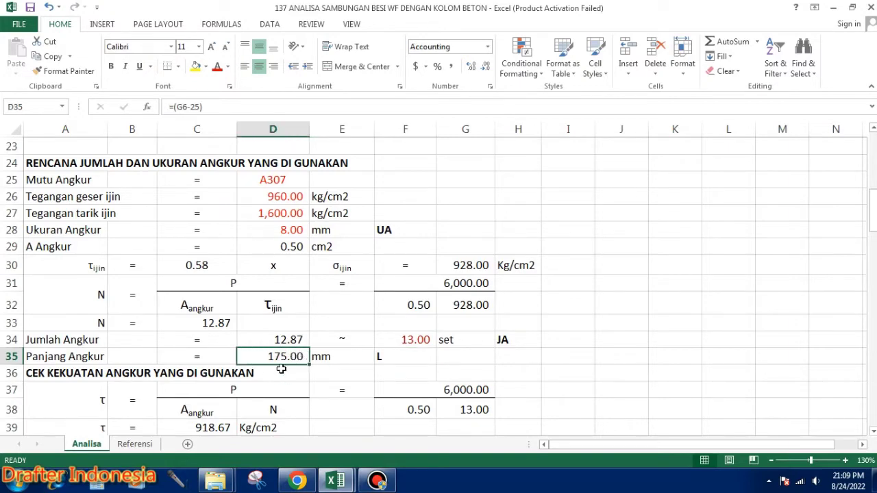
pyautogui.scroll(-1, 280, 368)
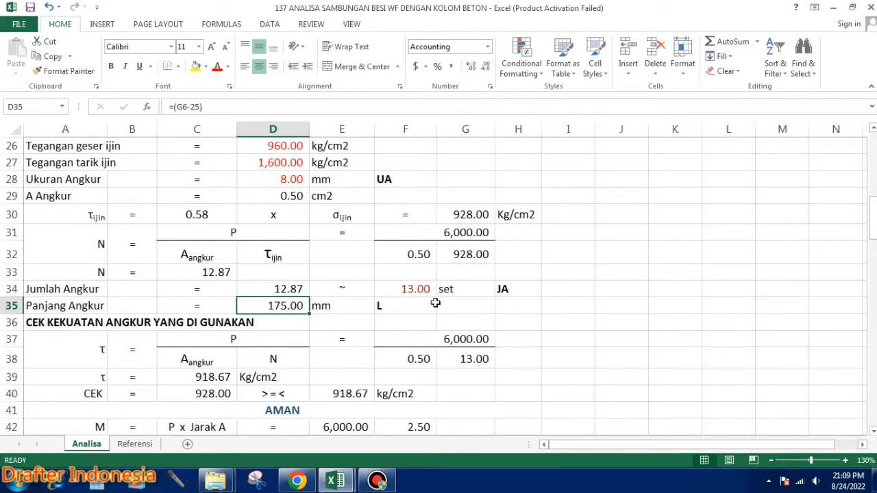
pyautogui.scroll(1, 435, 303)
pyautogui.scroll(2, 435, 302)
pyautogui.scroll(1, 435, 303)
pyautogui.scroll(2, 309, 274)
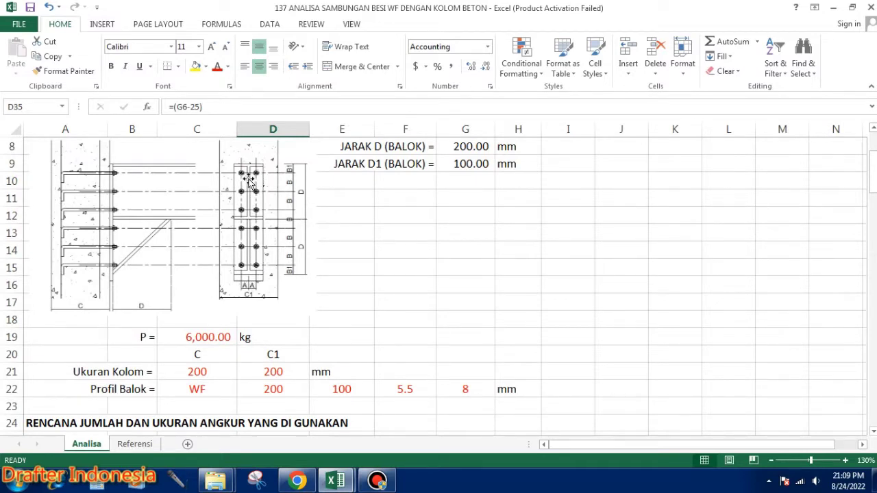
pyautogui.scroll(-4, 343, 253)
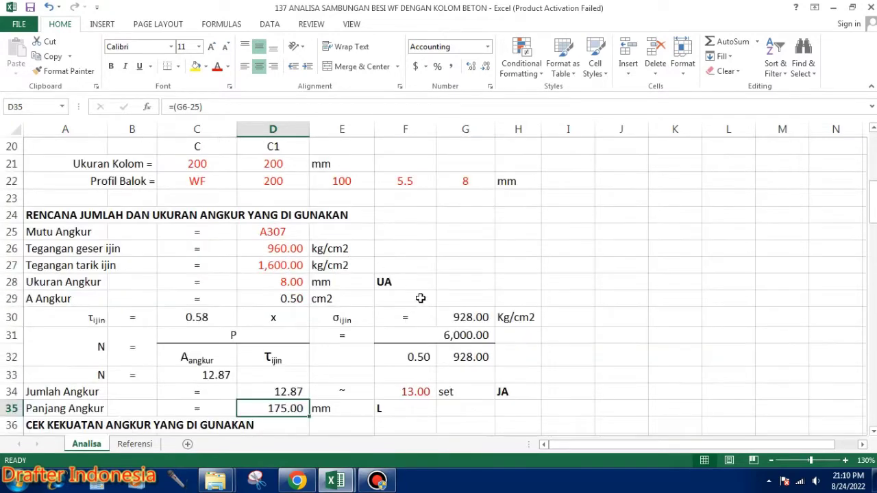
# - Change the planned anchor count to 14 and review the resulting 853.05 kg/cm2 shear stress
pyautogui.click(420, 388)
pyautogui.write('14')
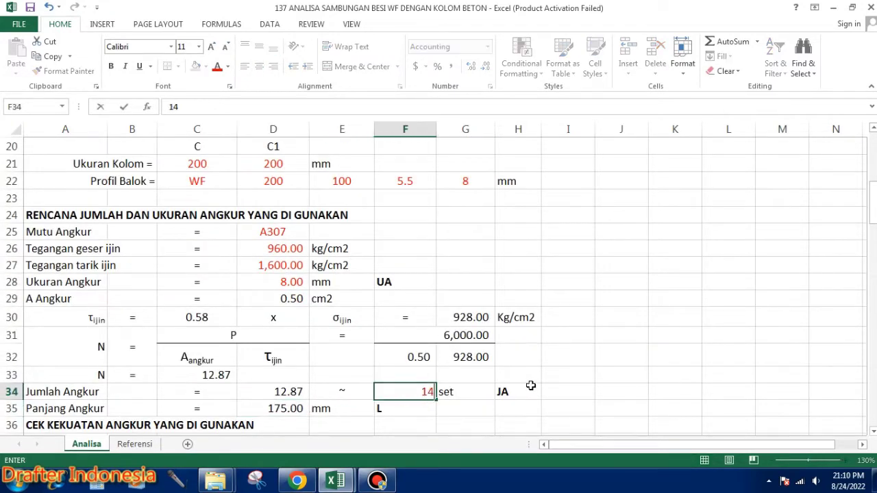
pyautogui.press('Return')
pyautogui.scroll(3, 452, 380)
pyautogui.scroll(2, 354, 336)
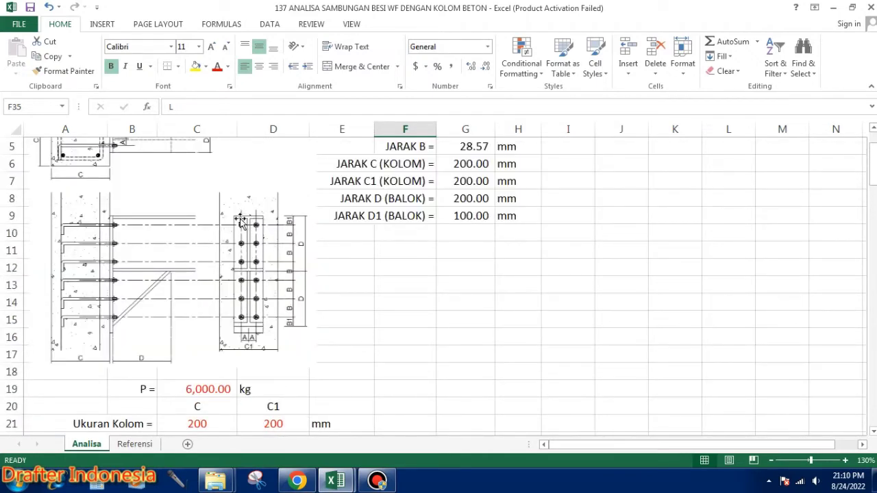
pyautogui.scroll(-1, 357, 250)
pyautogui.scroll(-3, 370, 253)
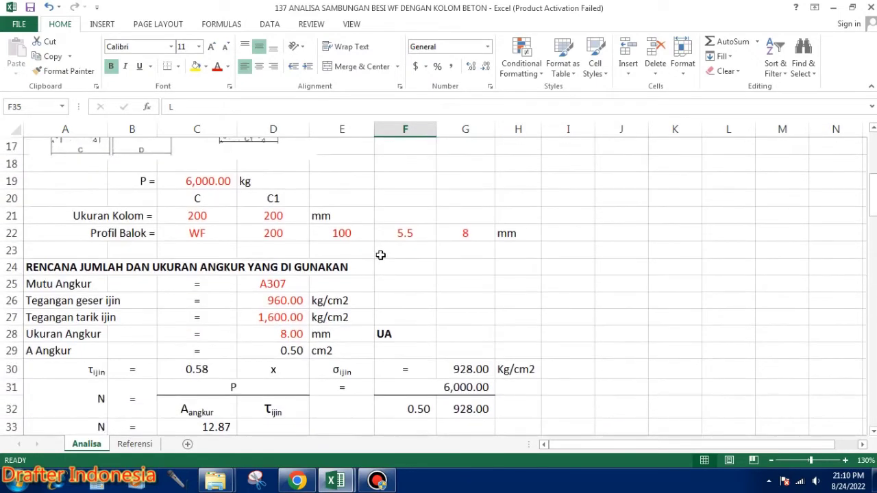
pyautogui.scroll(-1, 401, 247)
pyautogui.scroll(-2, 411, 250)
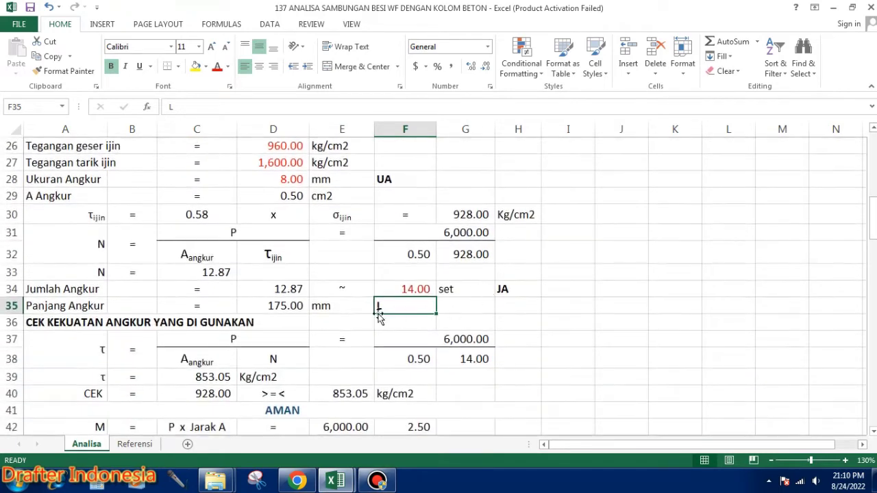
pyautogui.click(287, 306)
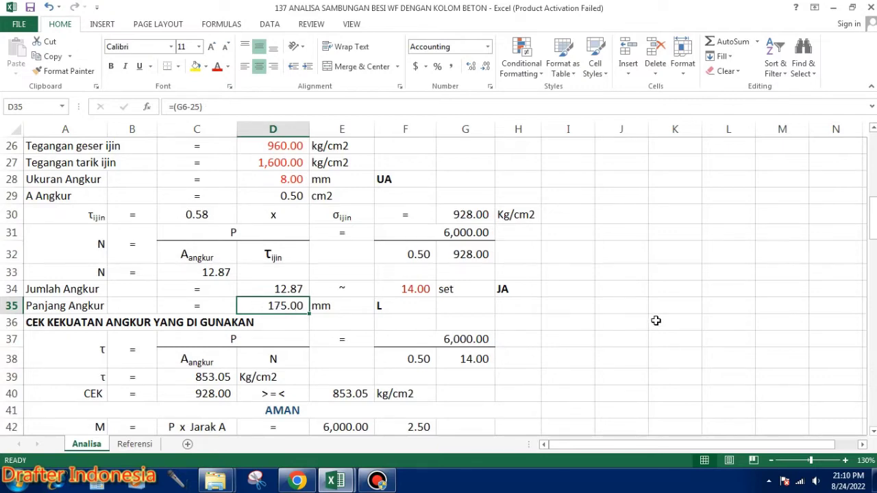
pyautogui.scroll(-1, 655, 321)
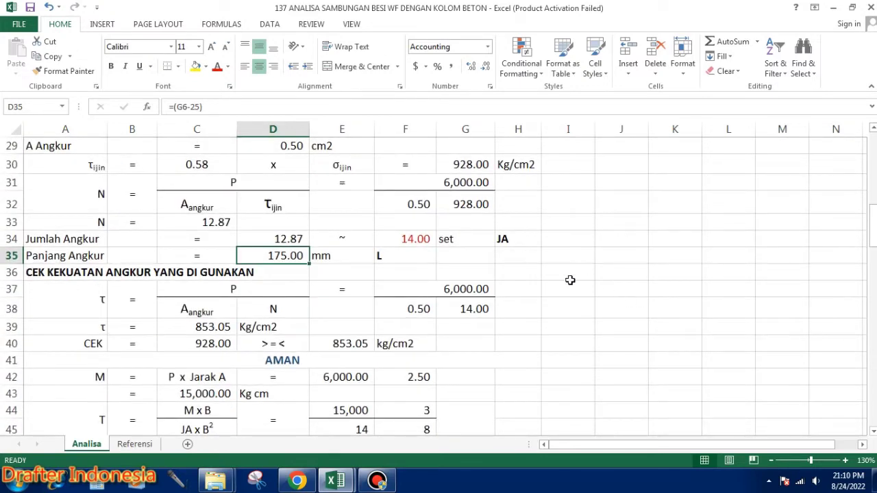
pyautogui.scroll(2, 568, 280)
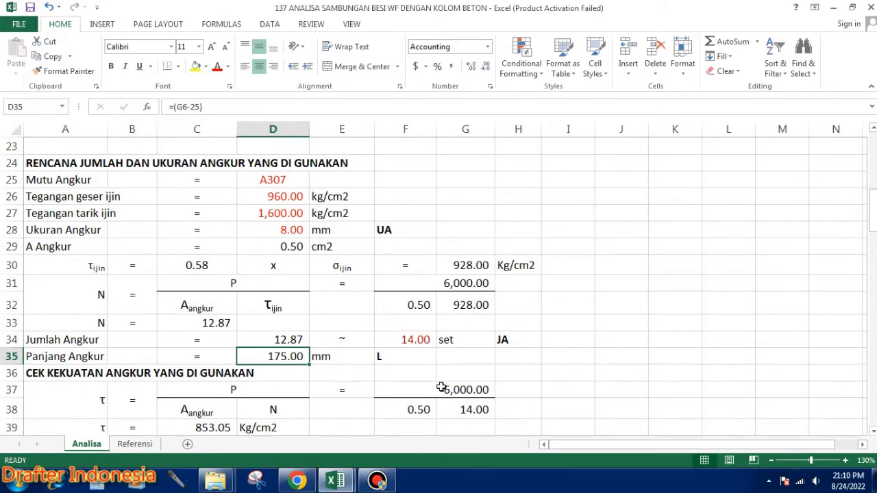
pyautogui.scroll(-2, 510, 375)
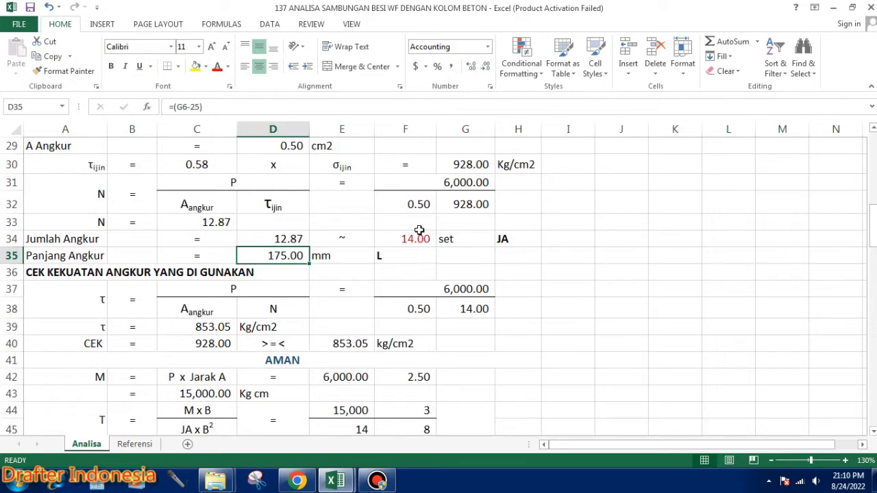
pyautogui.scroll(3, 400, 245)
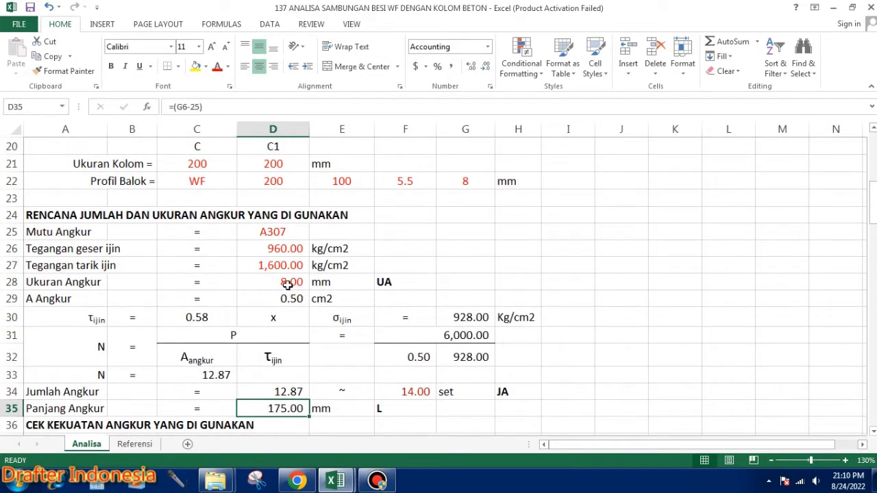
pyautogui.scroll(-3, 288, 284)
pyautogui.scroll(-1, 288, 284)
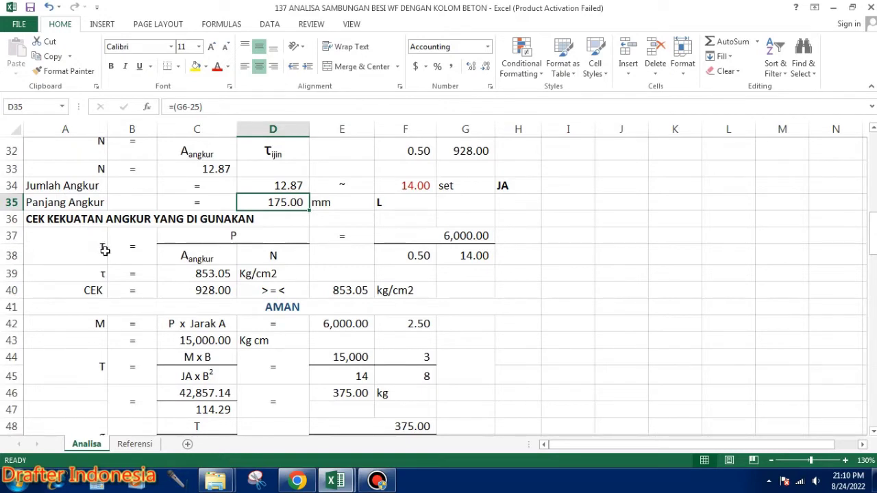
pyautogui.click(239, 235)
pyautogui.click(206, 256)
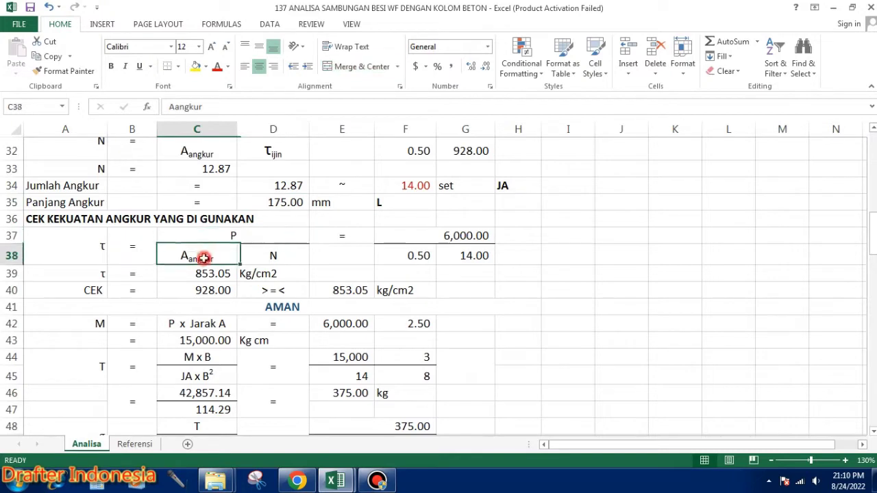
pyautogui.click(281, 256)
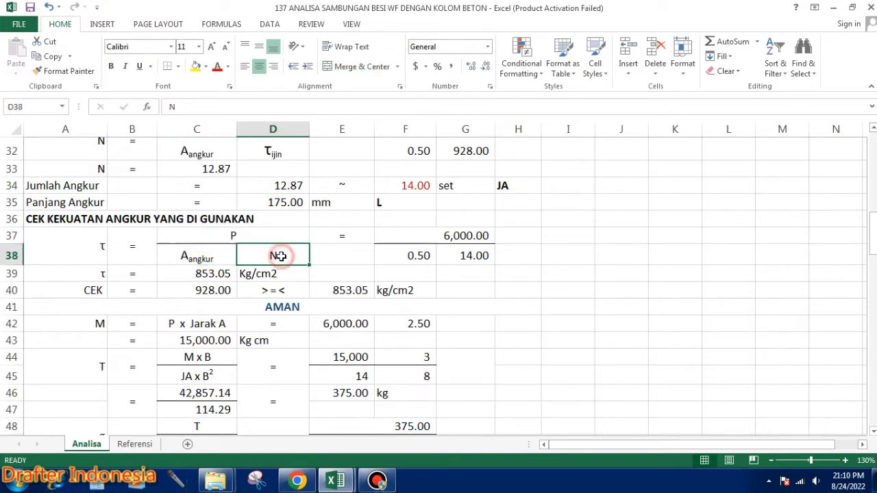
pyautogui.click(478, 235)
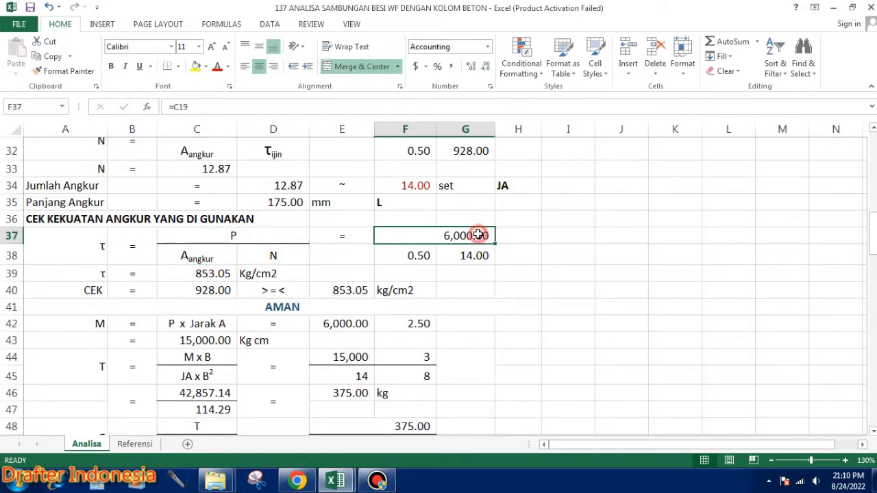
pyautogui.click(416, 256)
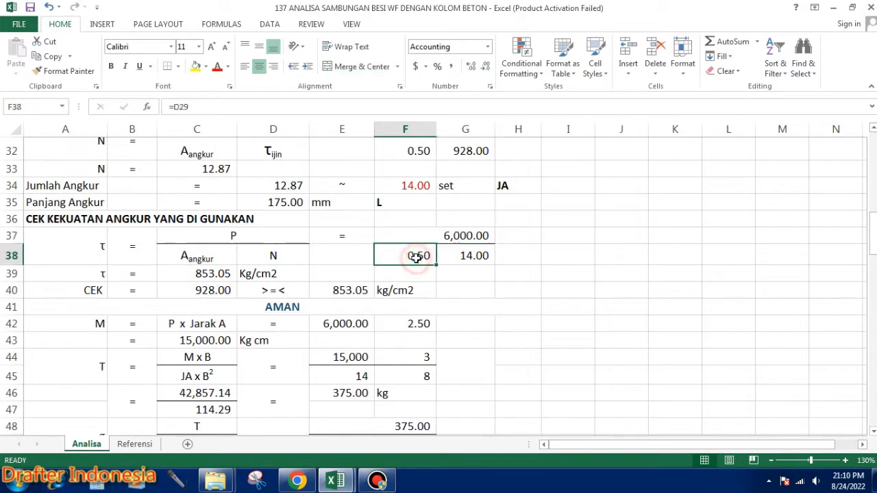
pyautogui.click(468, 256)
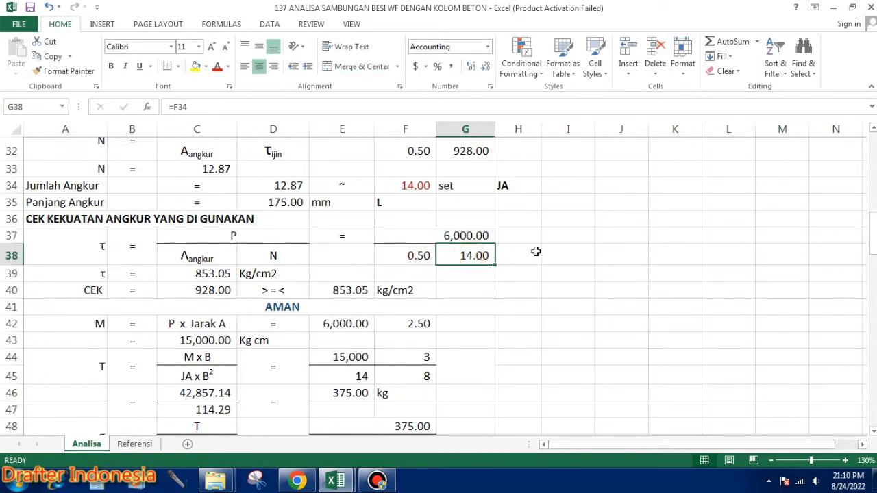
pyautogui.click(102, 272)
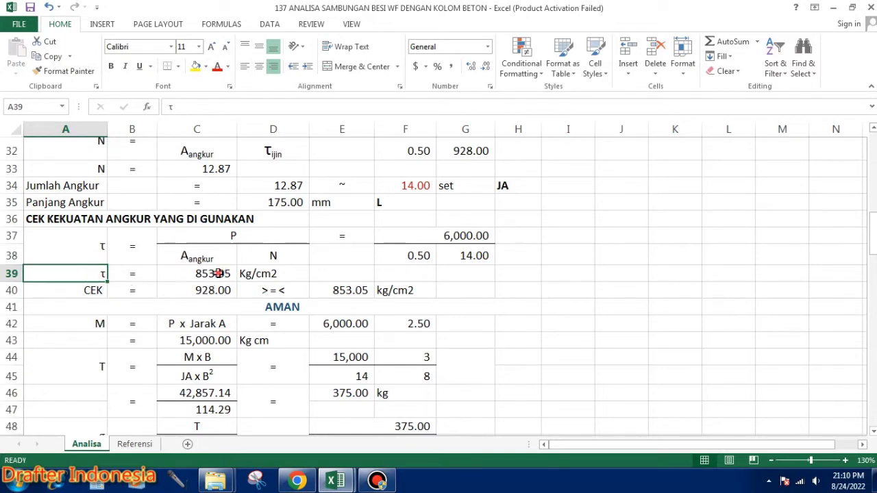
pyautogui.click(219, 273)
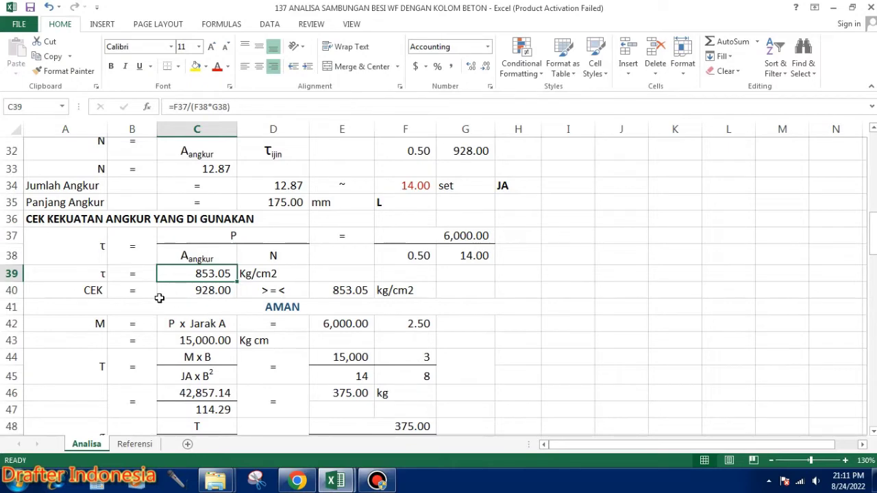
pyautogui.click(224, 290)
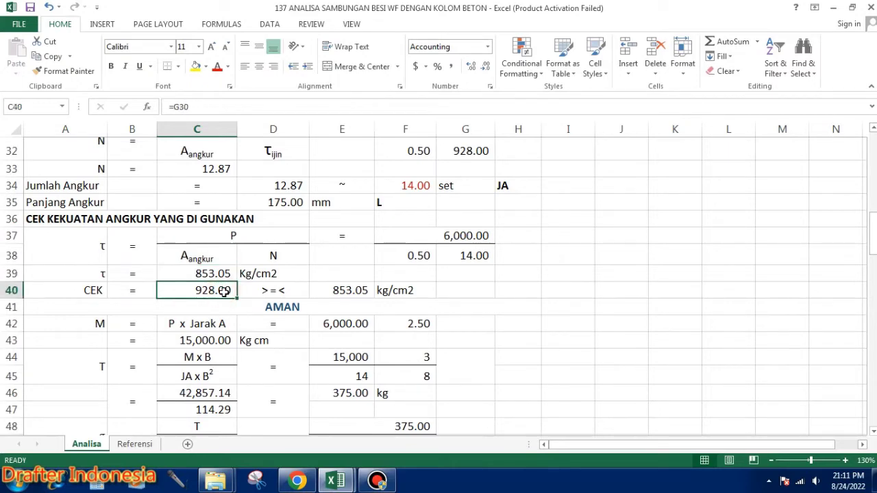
pyautogui.scroll(2, 224, 291)
pyautogui.scroll(-2, 466, 214)
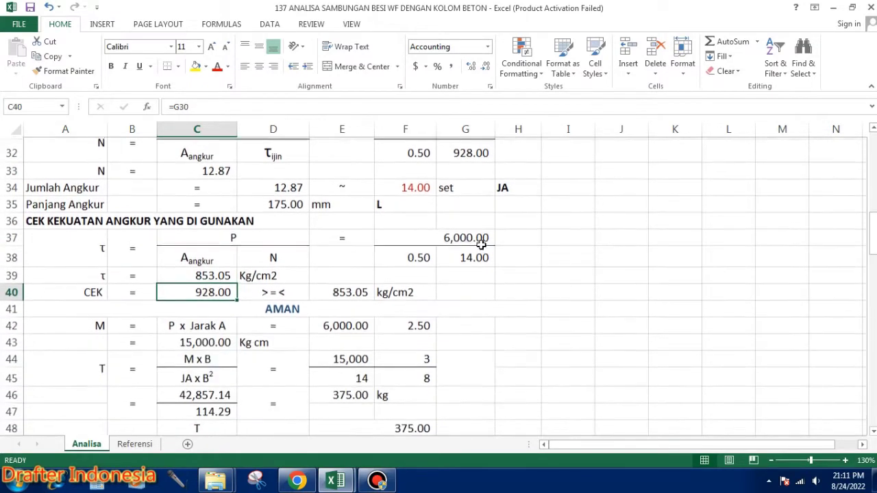
pyautogui.click(354, 290)
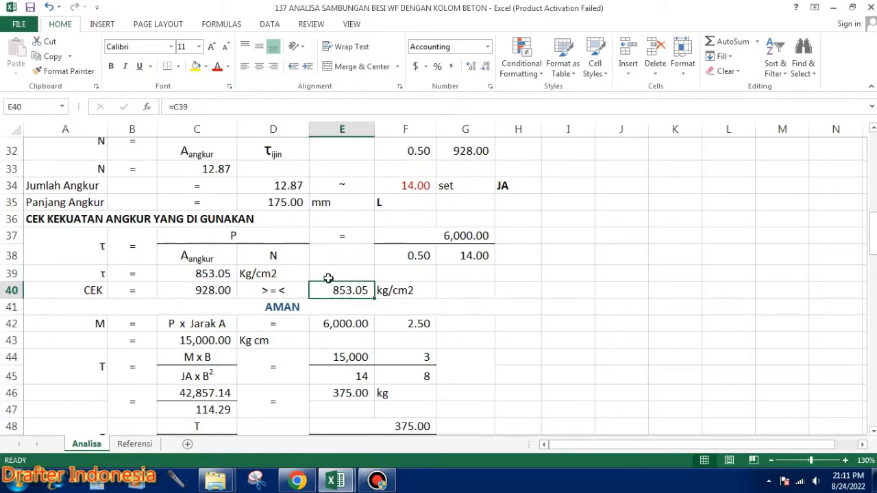
pyautogui.click(306, 307)
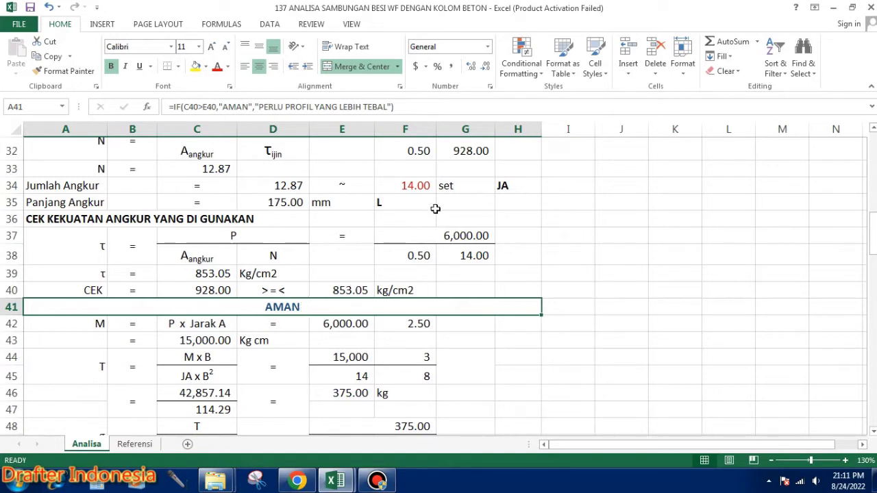
# - Test 12 anchors in F34 and change row 41's failure message to PERLU TAMBAH ANGKUR
pyautogui.click(417, 185)
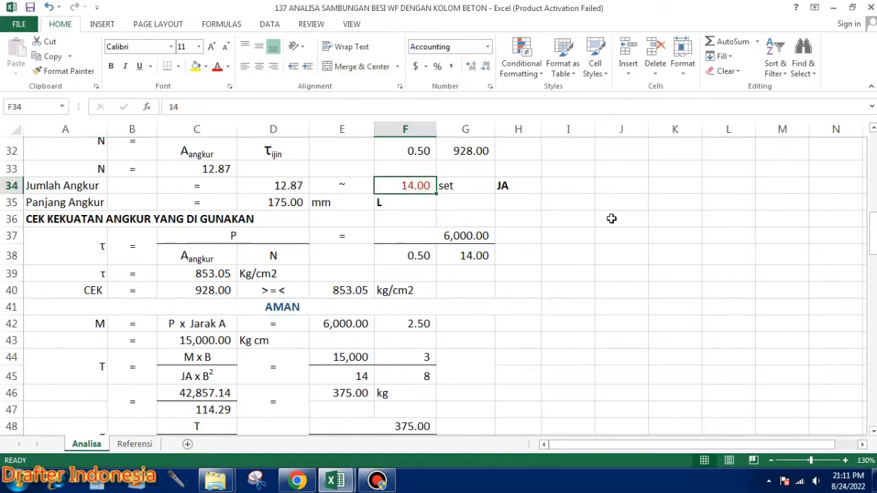
pyautogui.write('12')
pyautogui.press('Return')
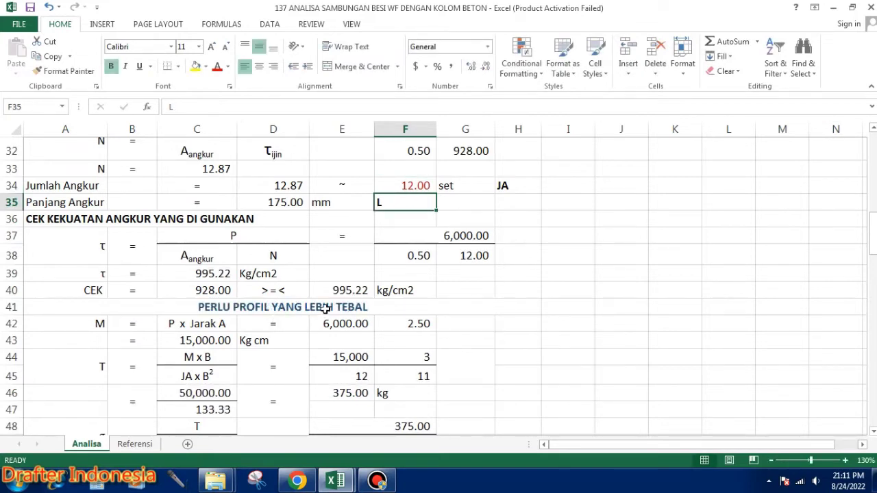
pyautogui.click(315, 308)
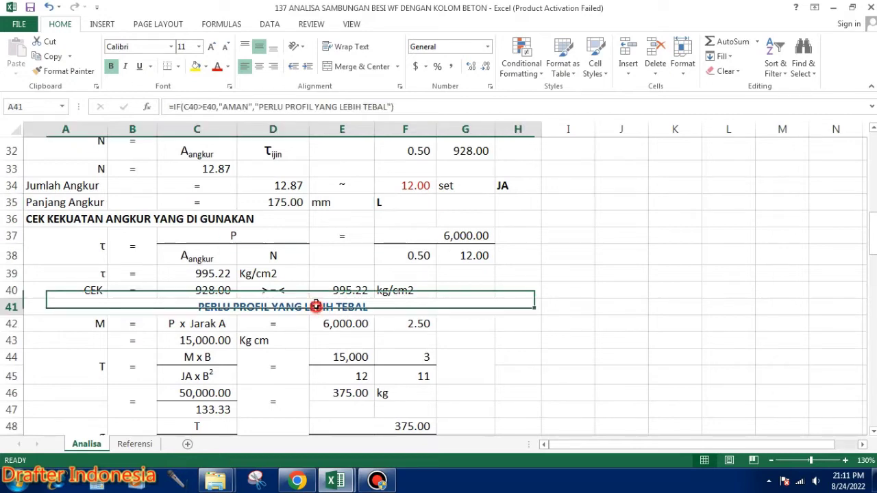
pyautogui.moveTo(388, 107); pyautogui.dragTo(285, 107)
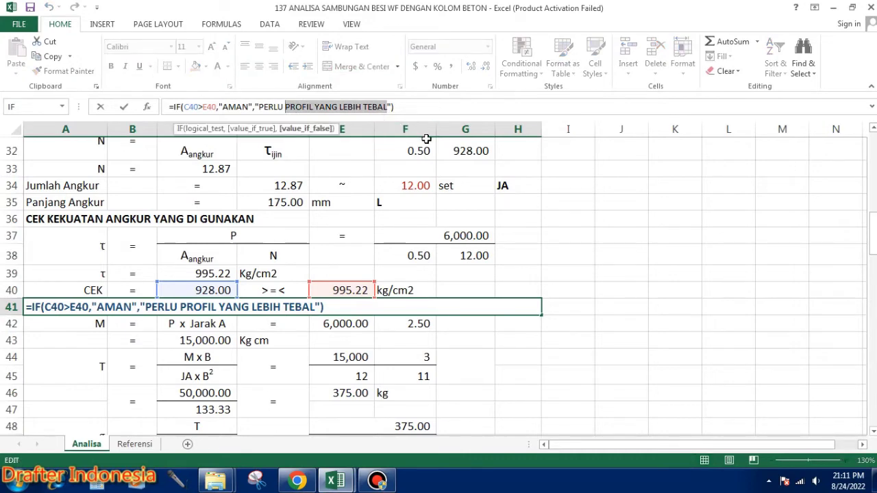
pyautogui.write('TAM')
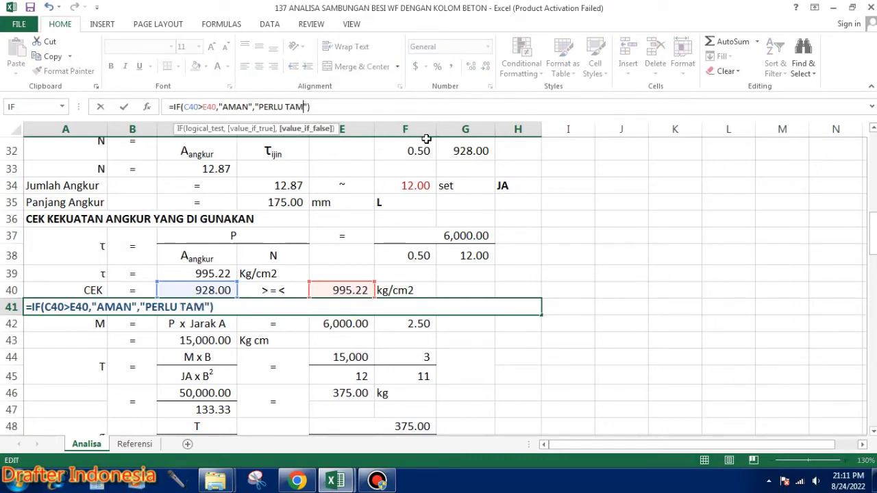
pyautogui.write('BAH ANGJ')
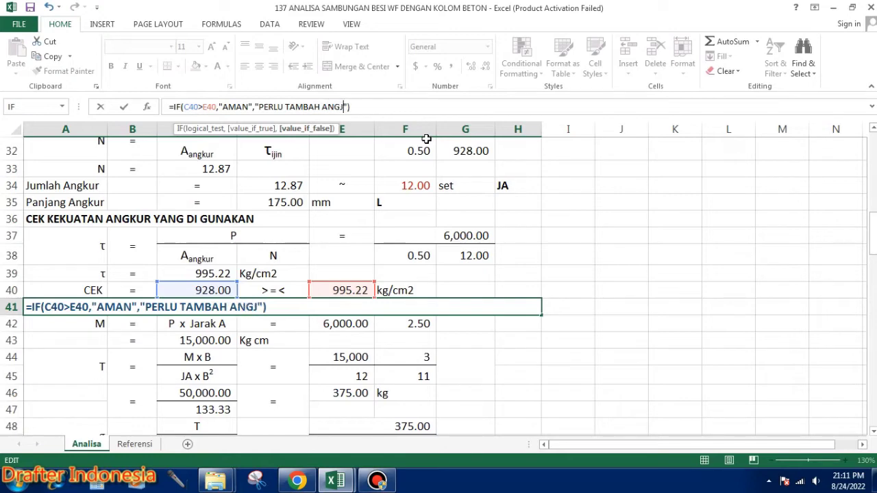
pyautogui.press('BackSpace')
pyautogui.write('KUR')
pyautogui.press('Return')
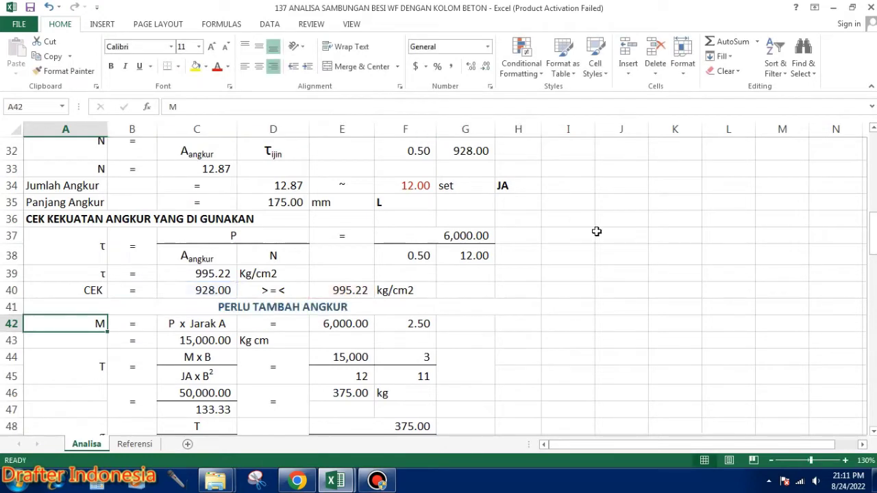
# - Check the row 41 verdict, then restore the anchor count in F34 to 14
pyautogui.click(349, 307)
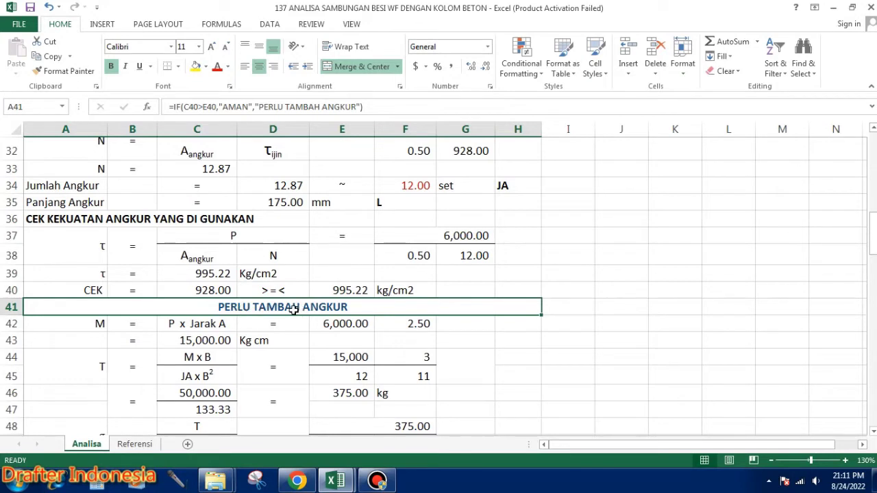
pyautogui.click(411, 186)
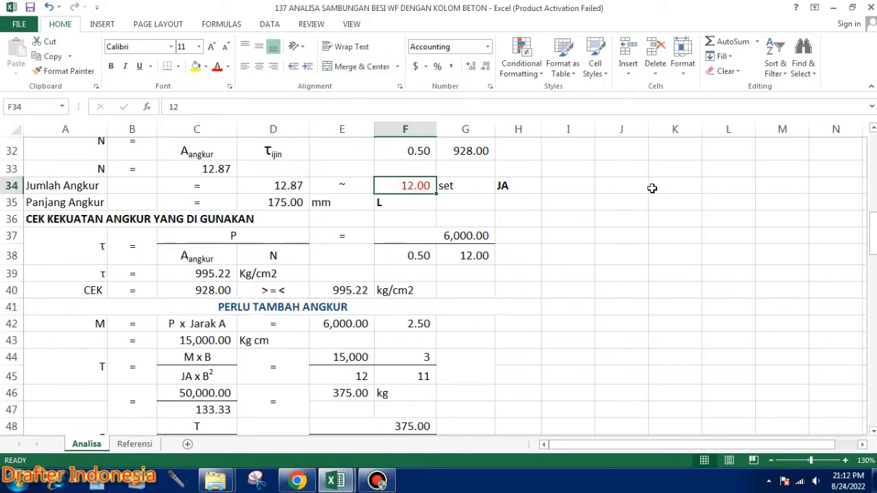
pyautogui.write('14')
pyautogui.press('Return')
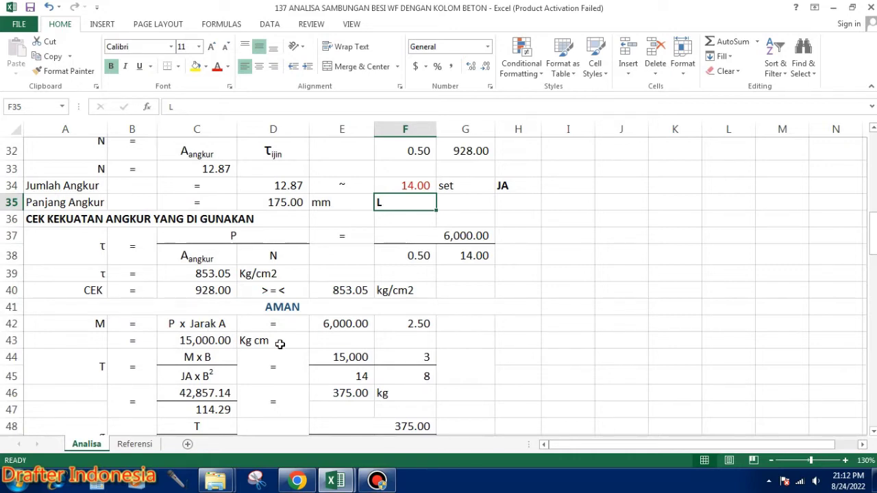
pyautogui.click(356, 323)
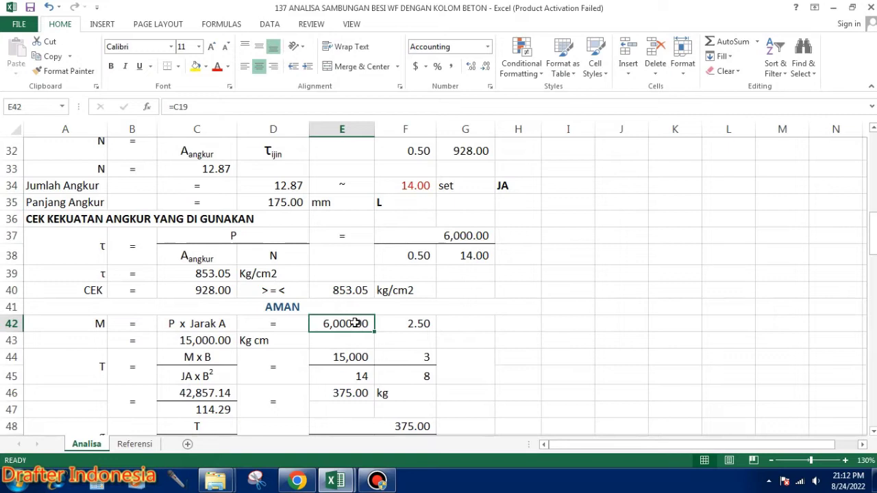
pyautogui.click(426, 324)
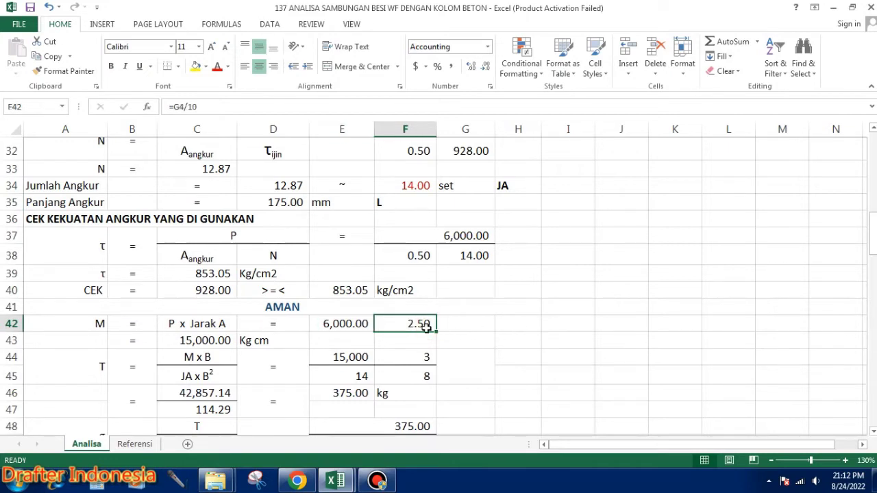
pyautogui.click(205, 341)
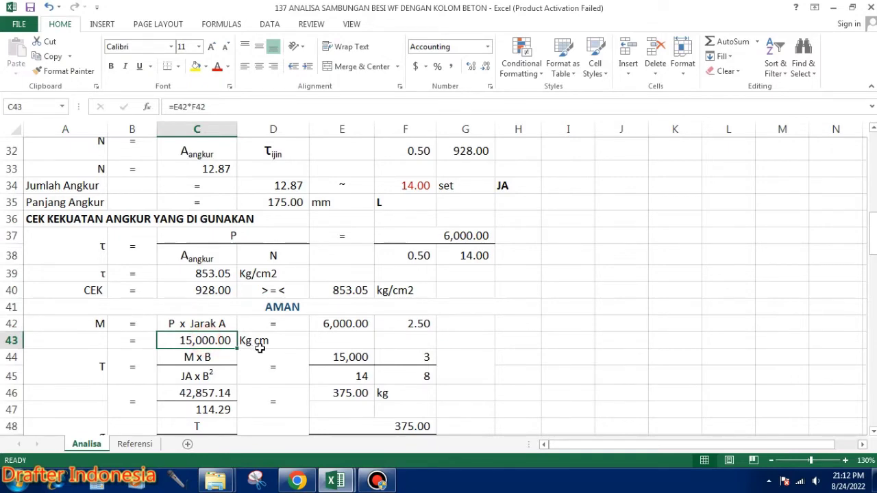
pyautogui.scroll(-1, 91, 335)
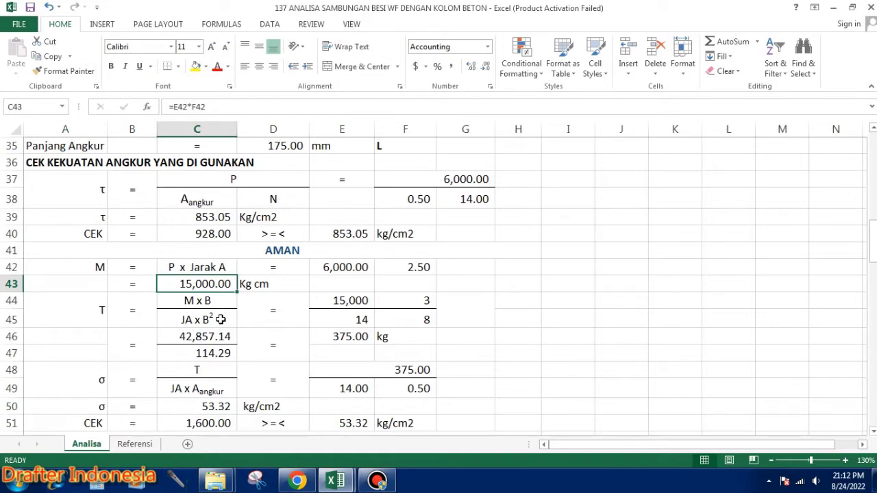
pyautogui.click(216, 302)
pyautogui.click(98, 266)
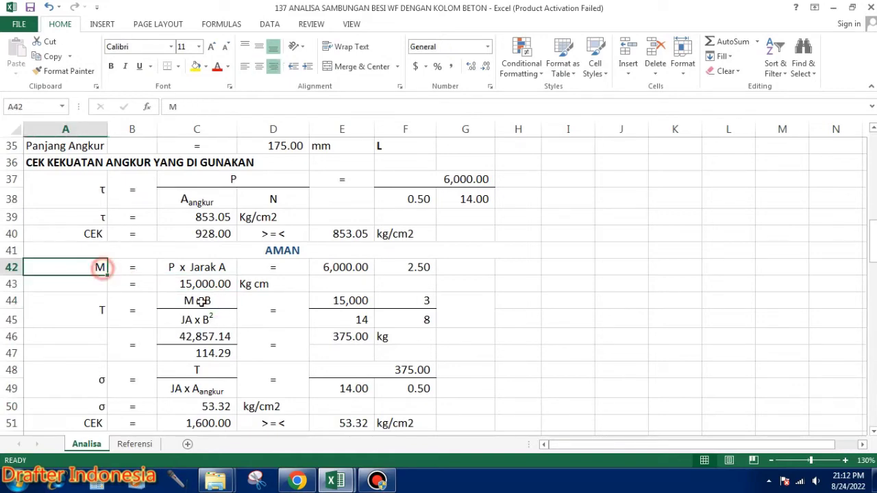
pyautogui.click(215, 301)
pyautogui.scroll(1, 216, 301)
pyautogui.scroll(2, 216, 301)
pyautogui.scroll(1, 304, 295)
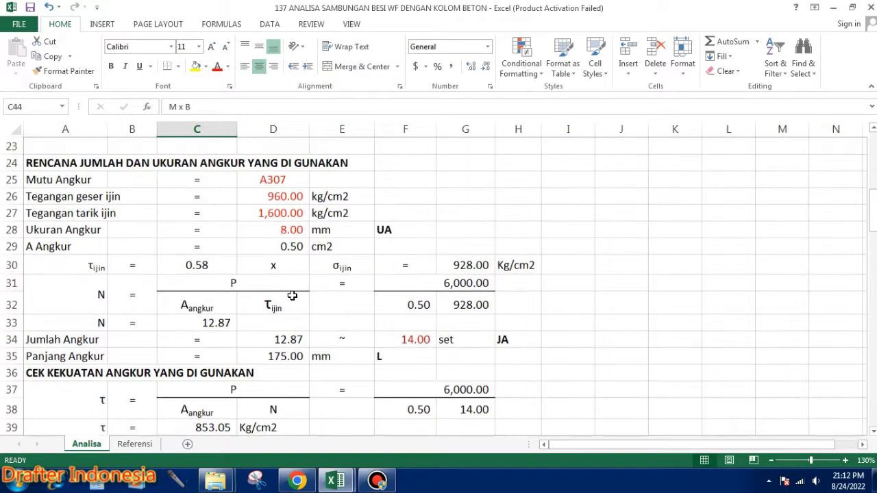
pyautogui.scroll(1, 304, 296)
pyautogui.scroll(1, 304, 296)
pyautogui.scroll(2, 319, 292)
pyautogui.scroll(3, 319, 293)
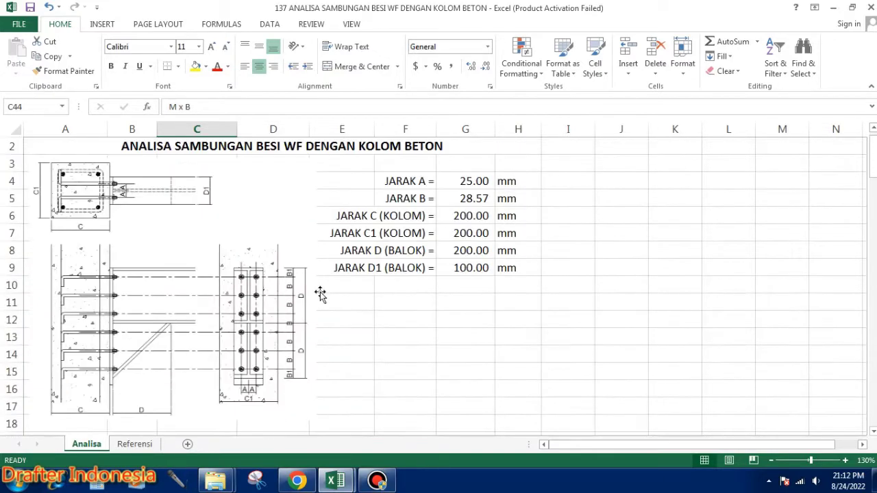
pyautogui.scroll(-1, 420, 197)
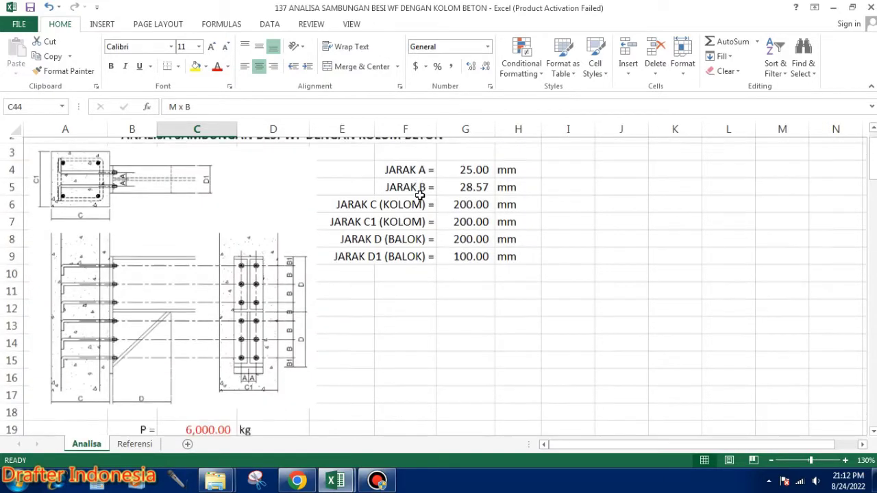
pyautogui.scroll(-6, 419, 199)
pyautogui.scroll(-3, 420, 202)
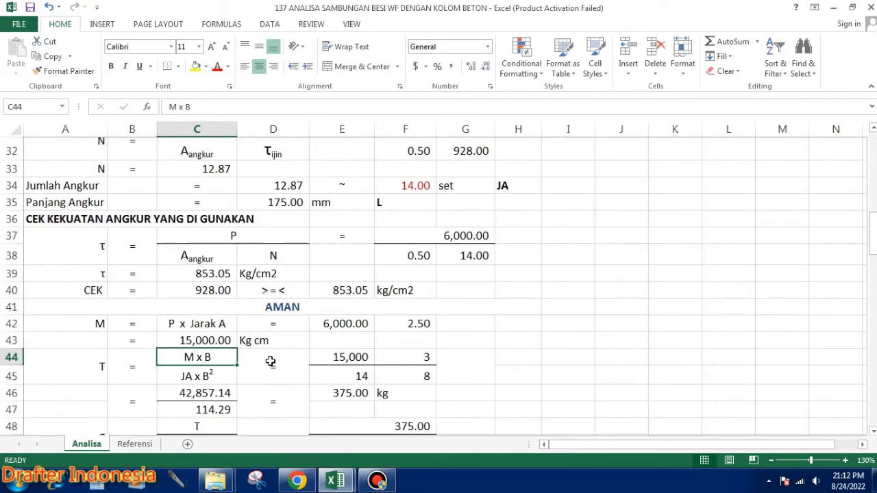
pyautogui.click(186, 378)
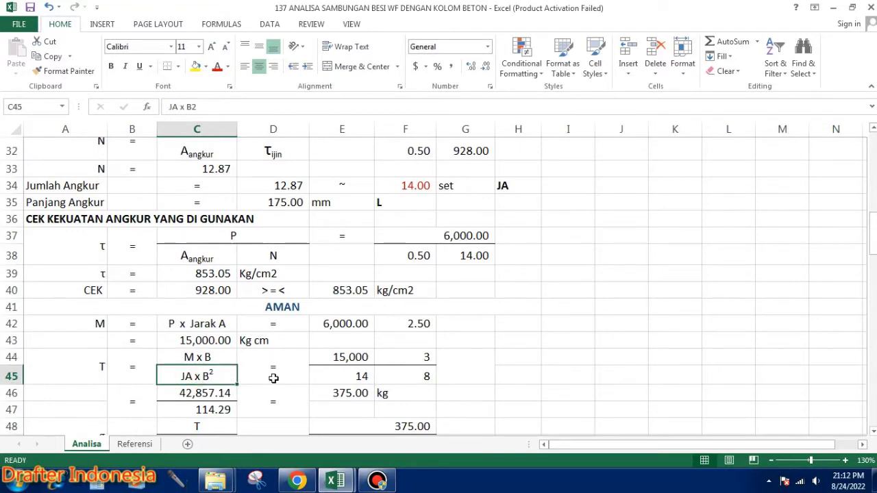
pyautogui.scroll(3, 270, 379)
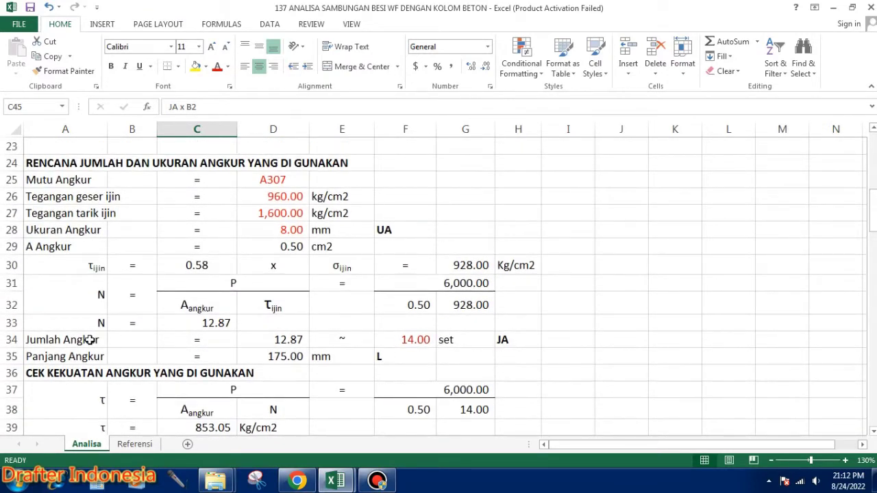
pyautogui.scroll(-3, 526, 334)
pyautogui.scroll(-1, 526, 335)
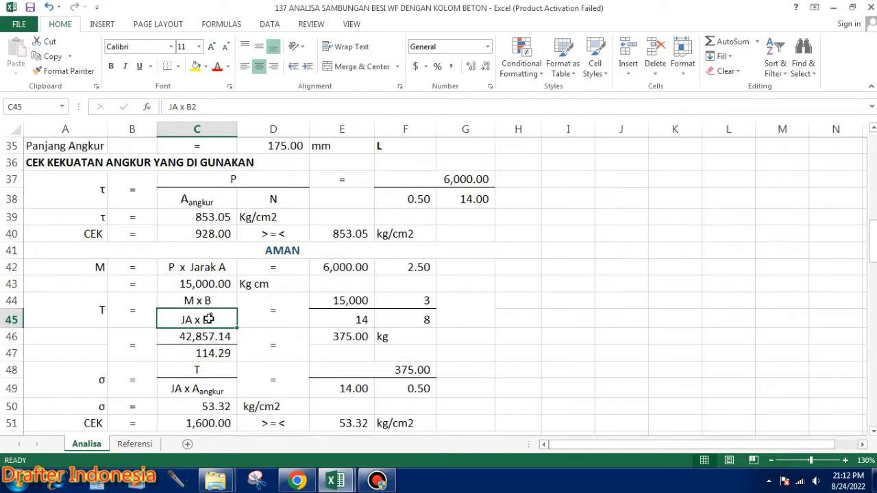
pyautogui.scroll(5, 233, 315)
pyautogui.scroll(4, 405, 295)
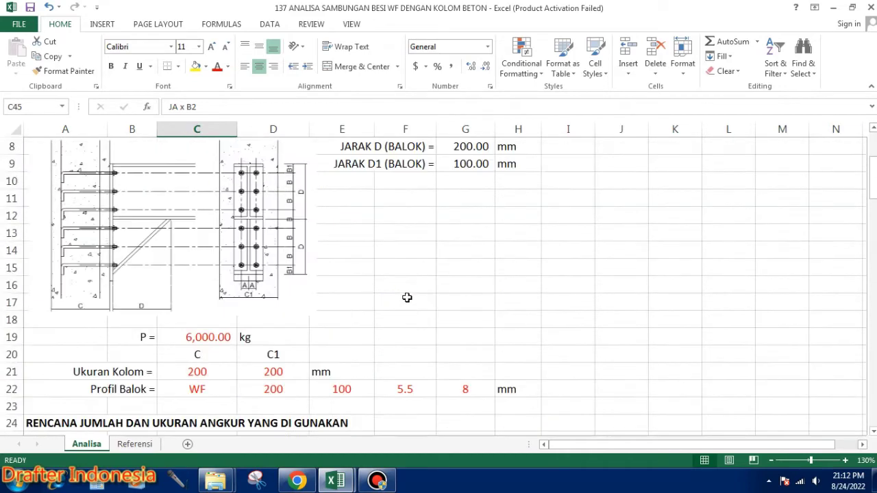
pyautogui.scroll(1, 468, 229)
pyautogui.scroll(2, 473, 215)
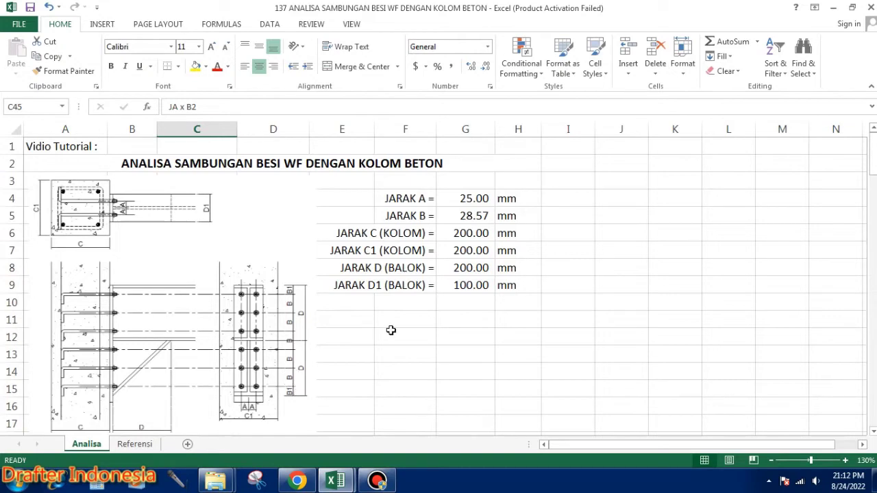
pyautogui.scroll(-6, 452, 272)
pyautogui.scroll(-2, 452, 272)
pyautogui.scroll(-1, 452, 272)
pyautogui.scroll(-1, 453, 272)
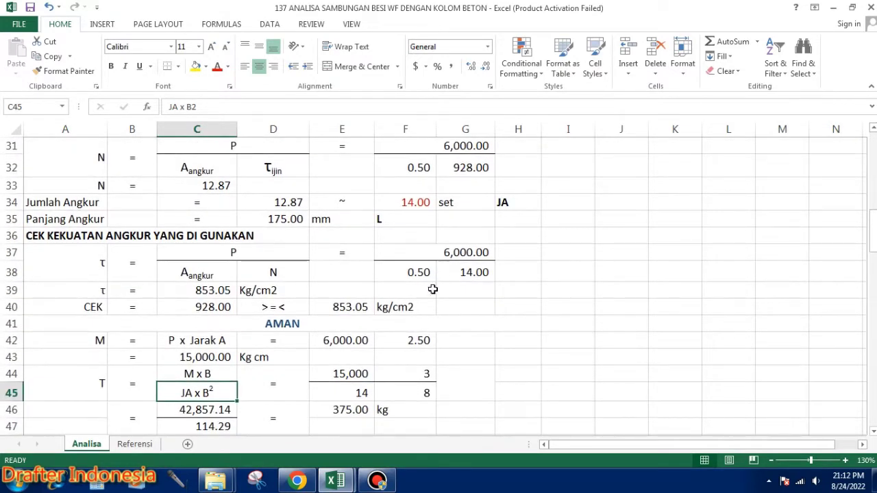
pyautogui.click(324, 325)
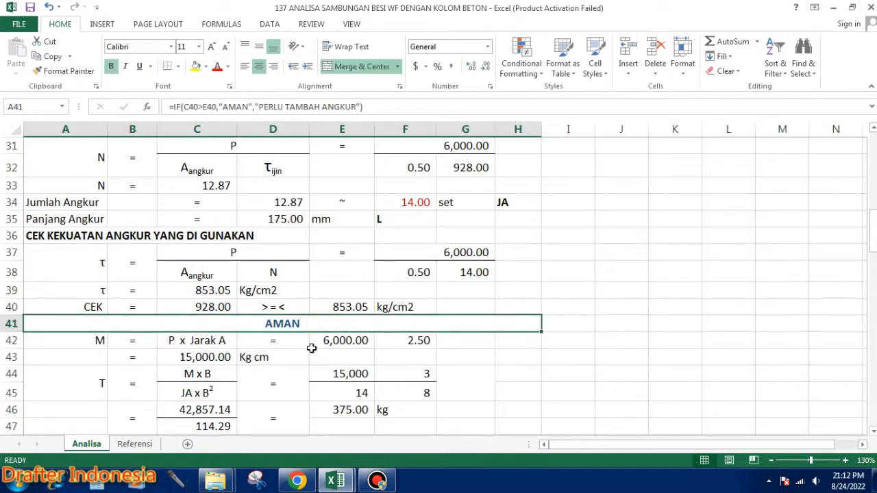
pyautogui.click(216, 375)
# - Inspect the moment, distance, anchor count and squared distance formulas in E44:F45
pyautogui.click(213, 393)
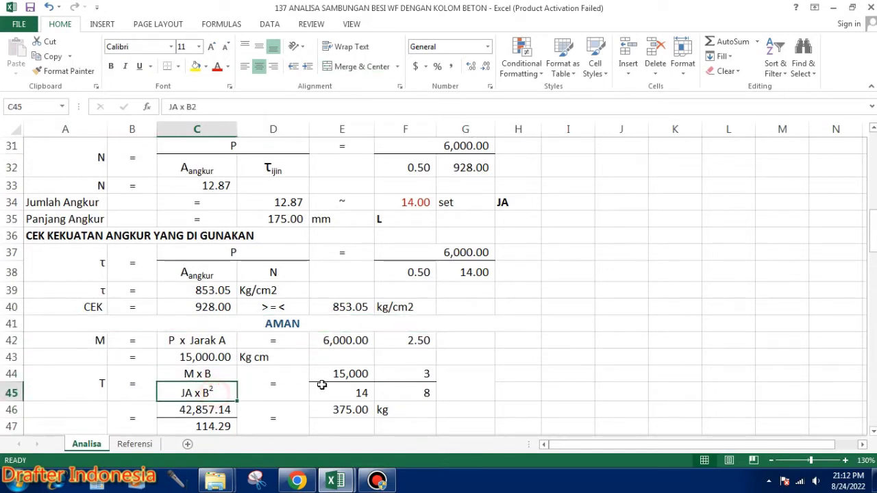
pyautogui.click(352, 372)
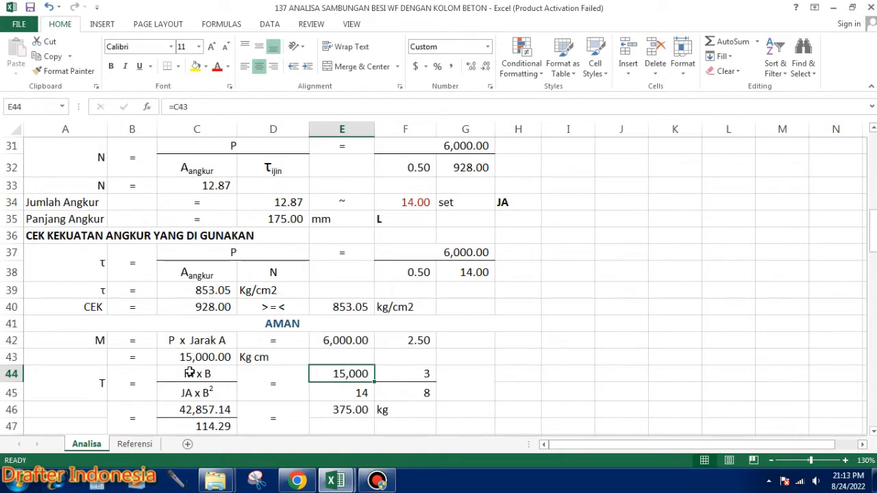
pyautogui.click(423, 371)
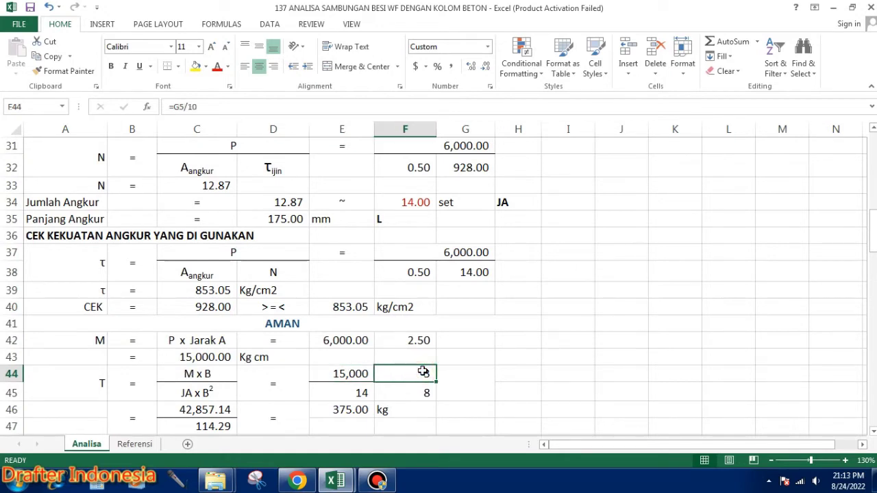
pyautogui.click(354, 393)
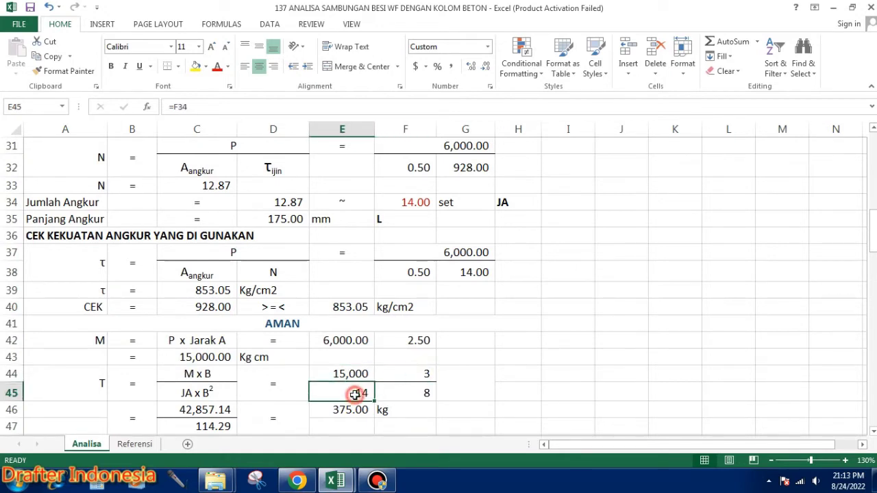
pyautogui.click(419, 391)
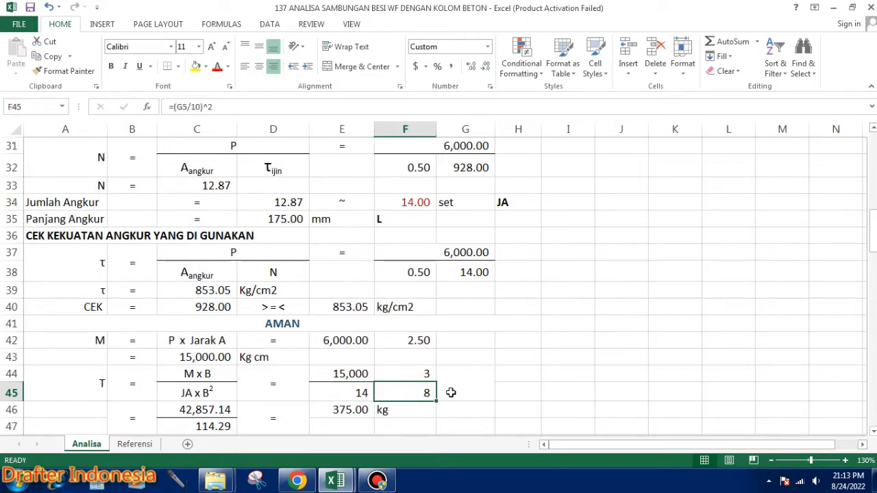
pyautogui.doubleClick(420, 395)
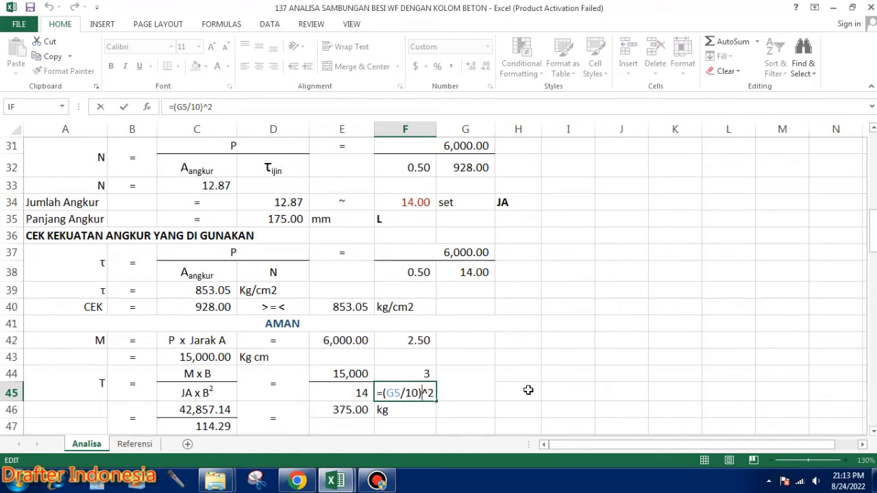
pyautogui.hotkey('ctrl', 'Return')
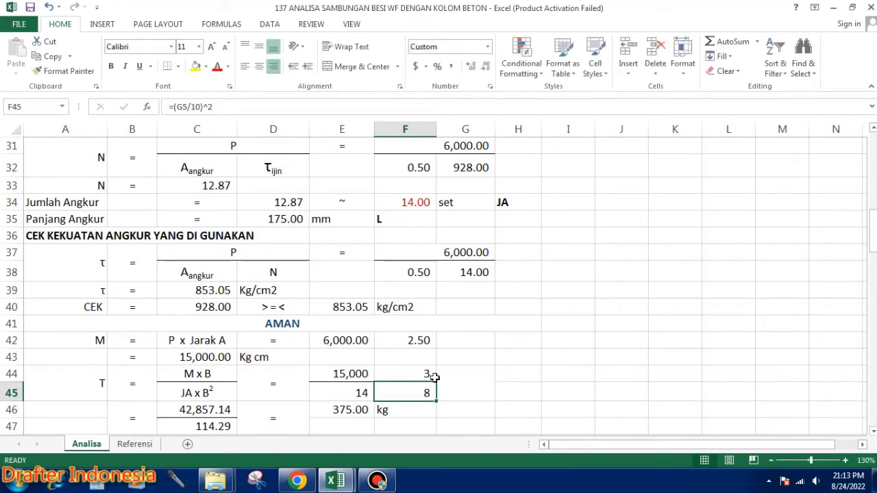
pyautogui.doubleClick(425, 373)
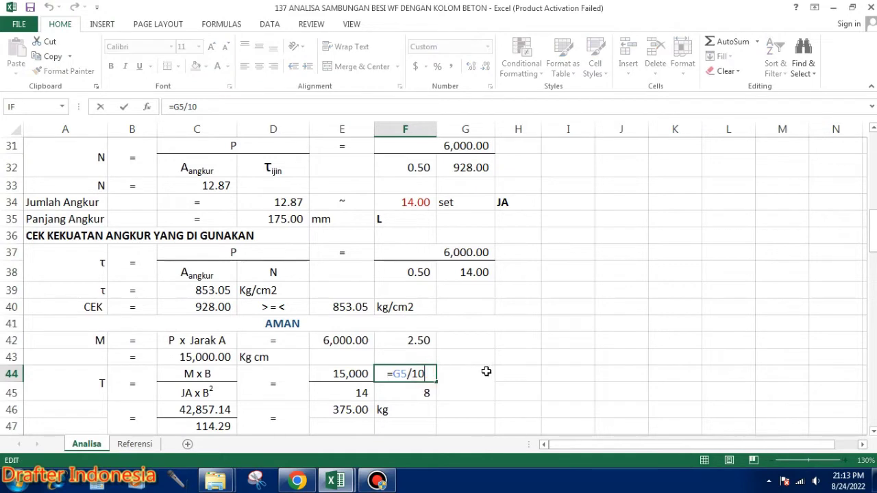
pyautogui.press('Escape')
# - Format E44:F45 with two decimals, showing 15,000.00, 2.86, 14.00 and 8.16
pyautogui.moveTo(424, 373); pyautogui.dragTo(418, 389)
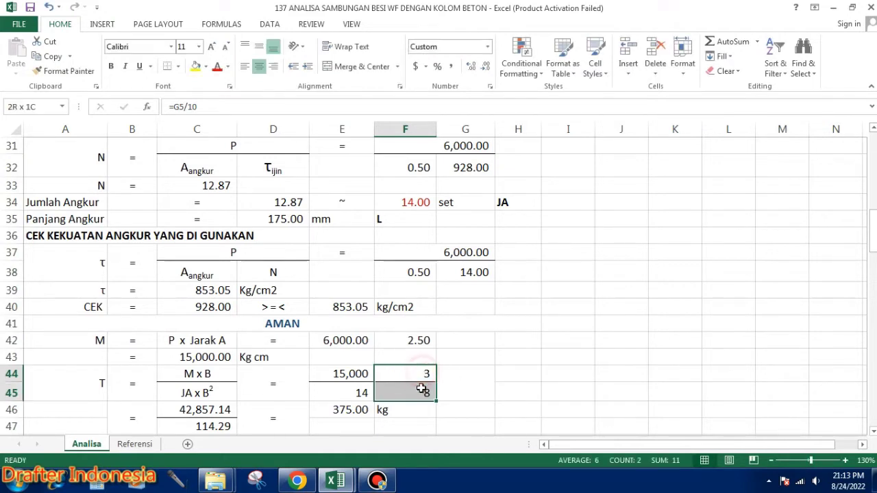
pyautogui.click(452, 66)
pyautogui.click(452, 66)
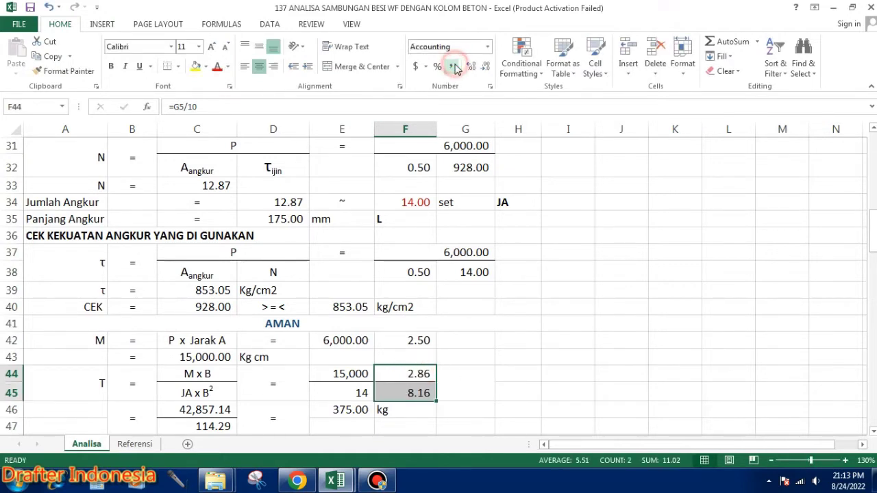
pyautogui.click(545, 356)
pyautogui.click(359, 390)
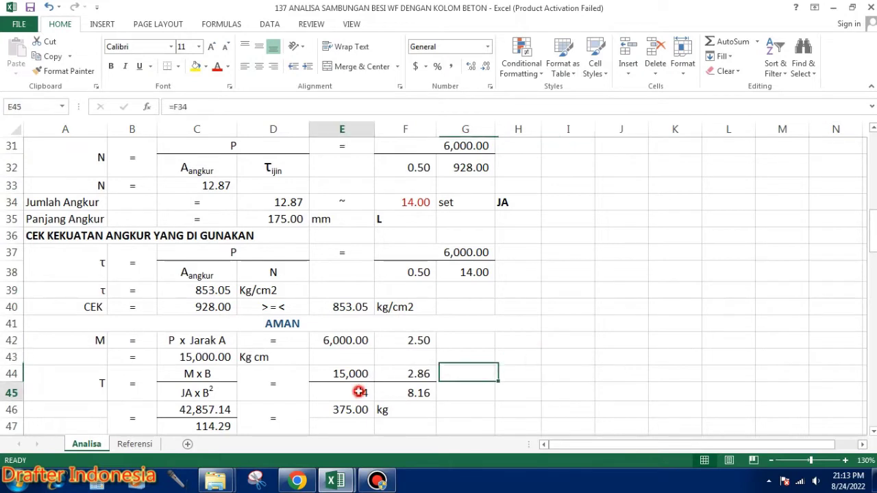
pyautogui.click(451, 67)
pyautogui.click(609, 360)
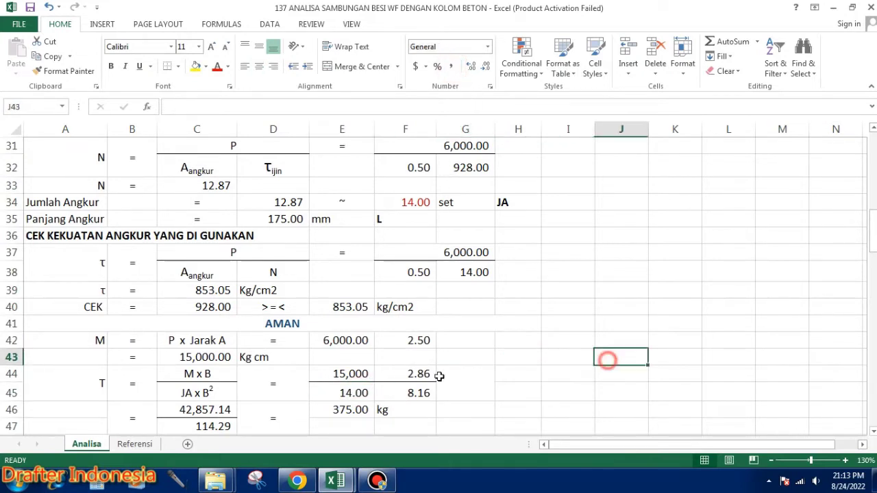
pyautogui.moveTo(365, 374); pyautogui.dragTo(415, 392)
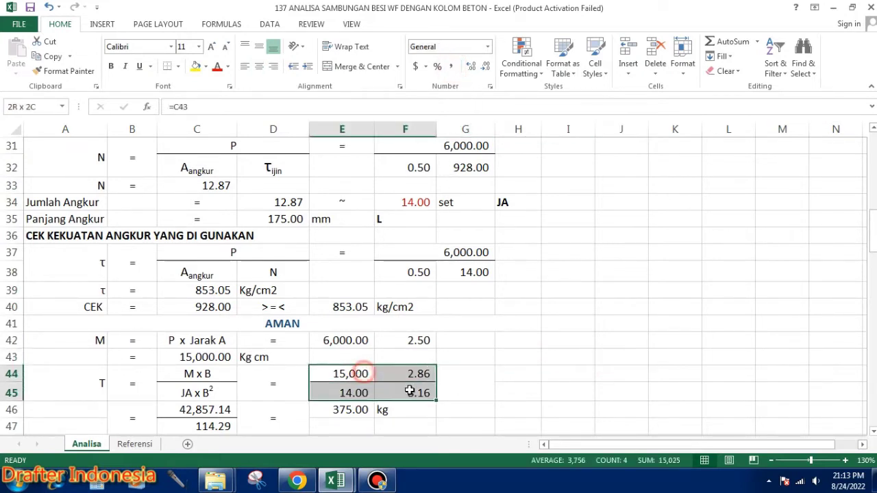
pyautogui.click(451, 66)
pyautogui.click(603, 360)
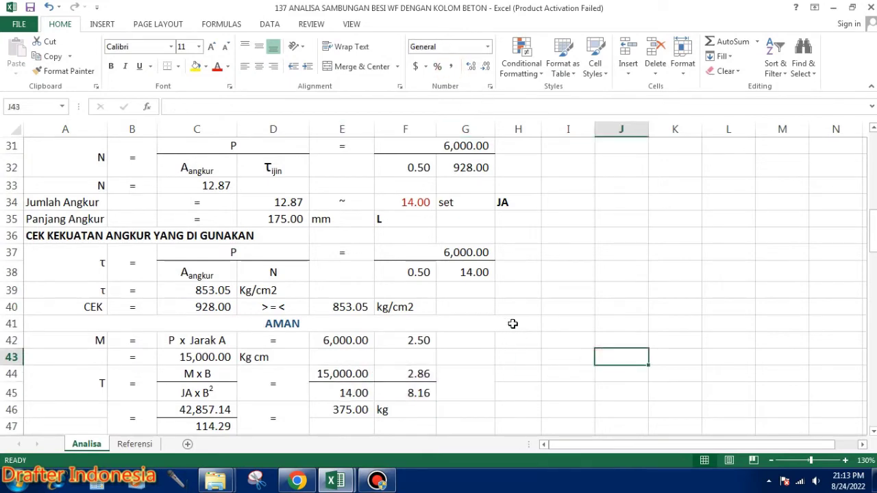
pyautogui.scroll(-2, 513, 325)
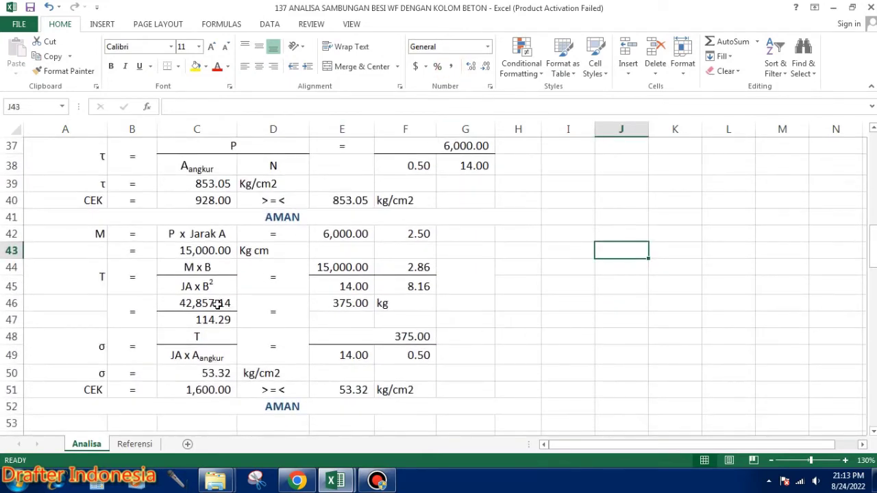
pyautogui.click(217, 305)
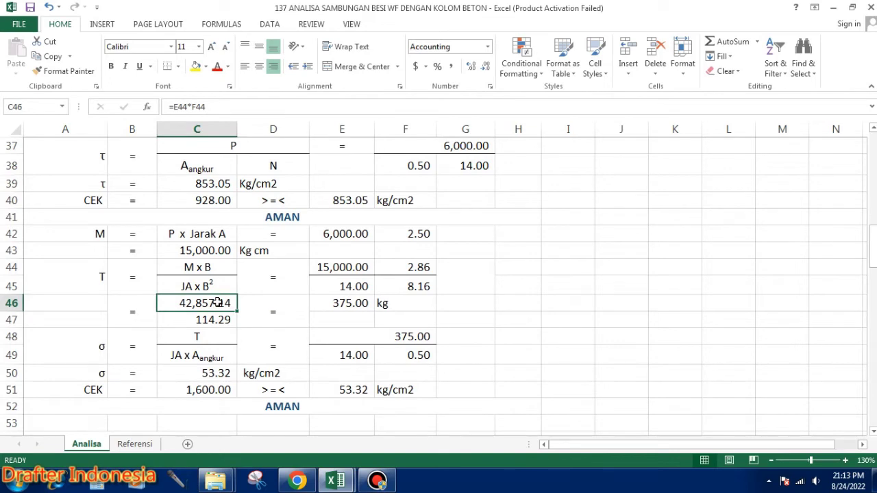
pyautogui.click(210, 320)
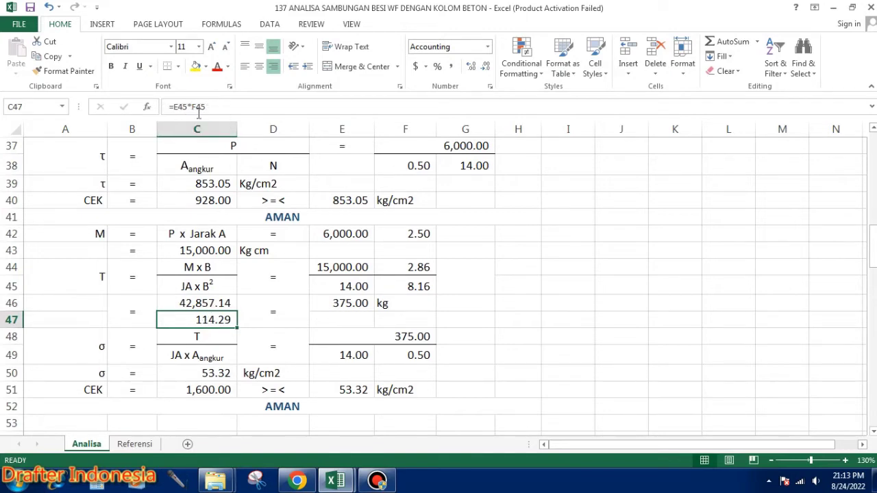
pyautogui.click(362, 303)
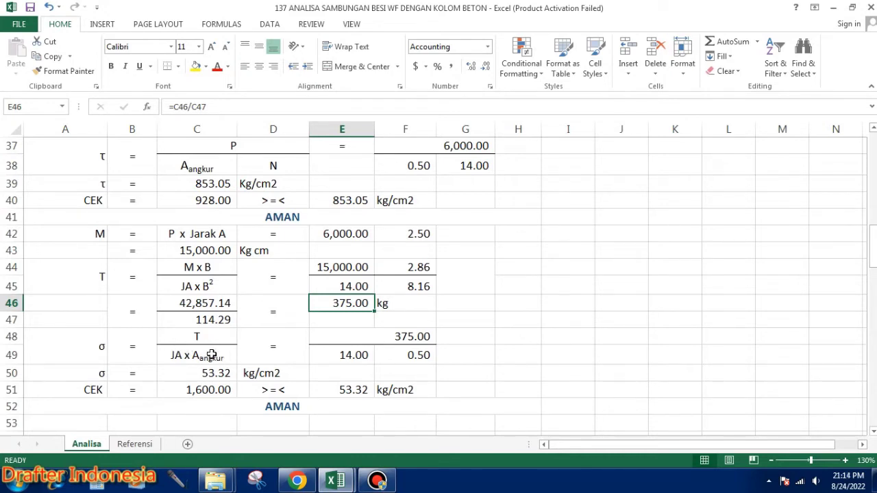
pyautogui.click(405, 335)
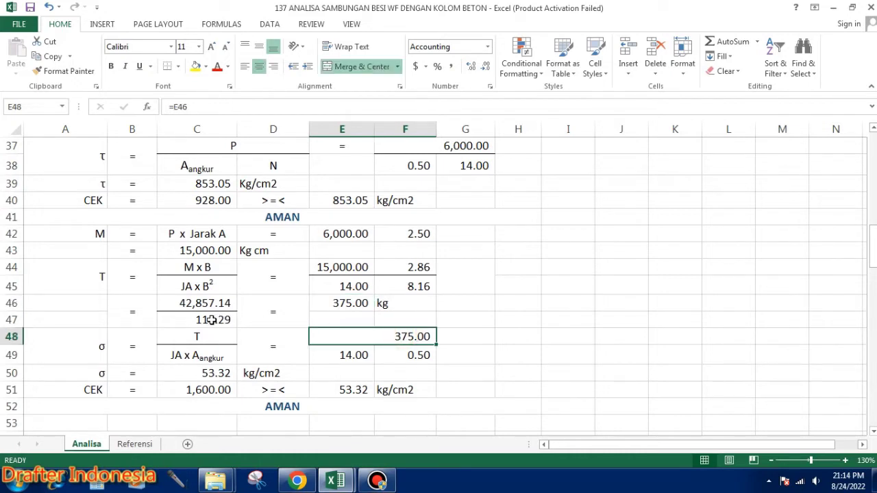
pyautogui.click(352, 355)
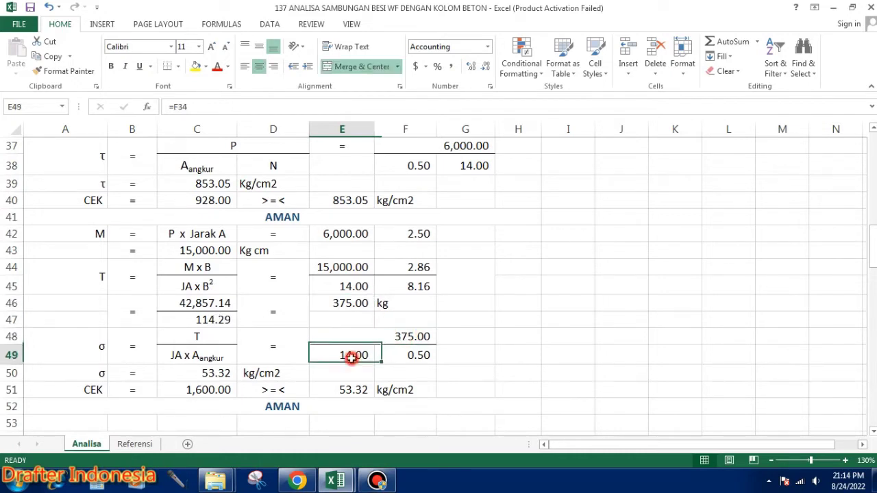
pyautogui.click(422, 355)
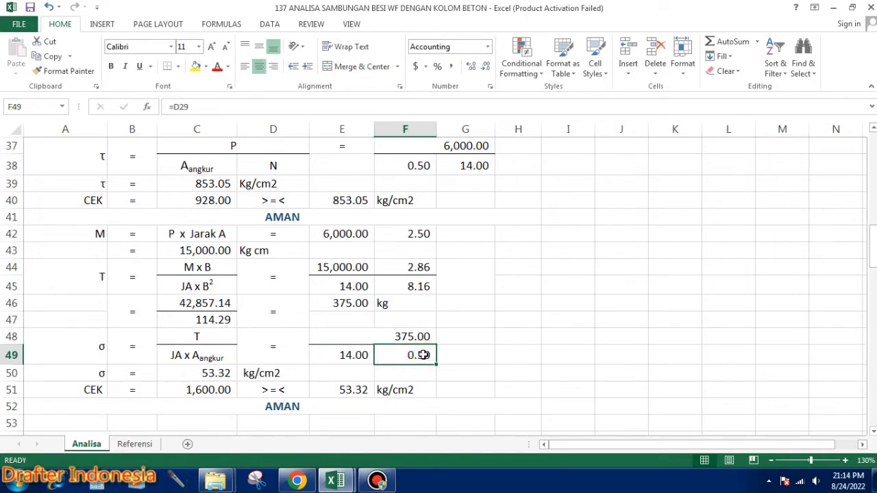
pyautogui.click(221, 373)
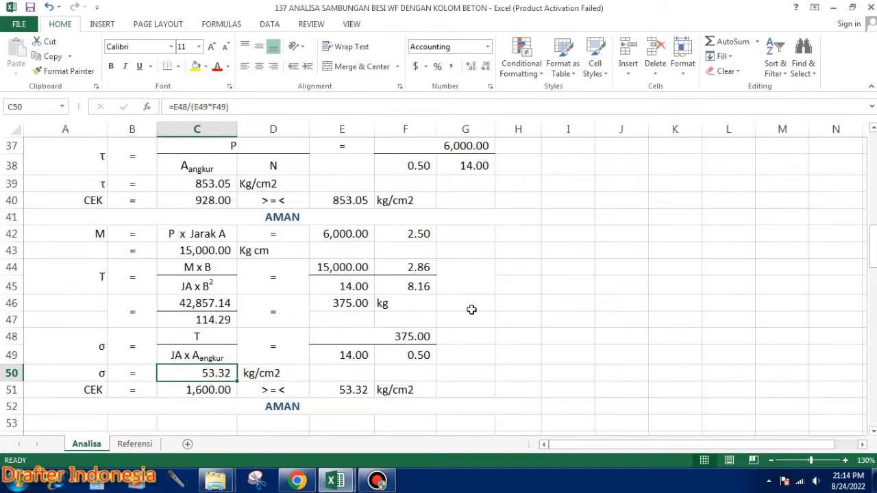
pyautogui.scroll(-1, 472, 310)
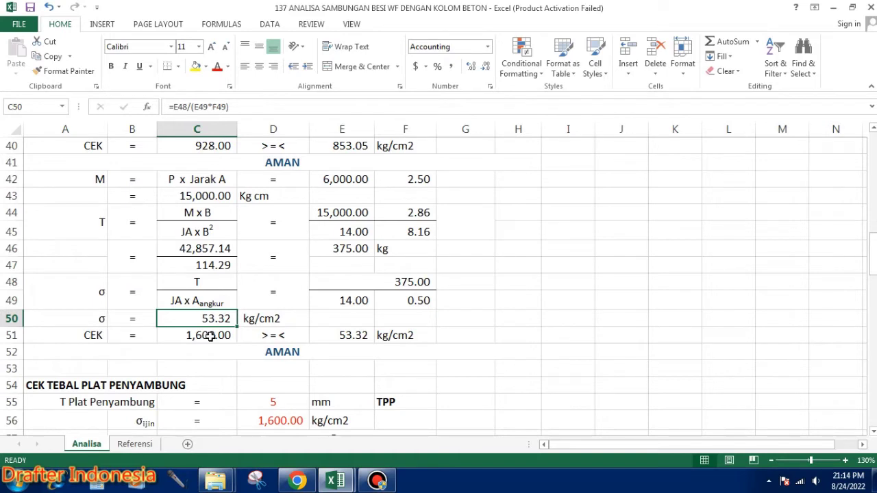
pyautogui.click(210, 336)
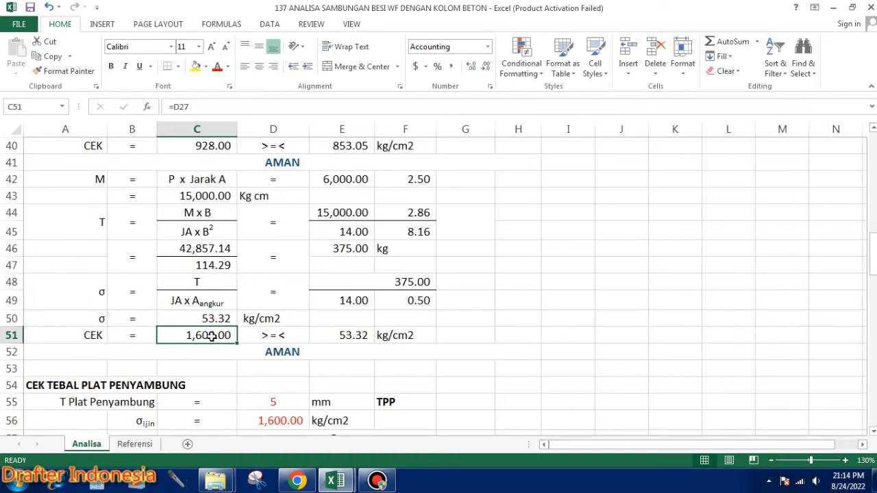
pyautogui.click(360, 336)
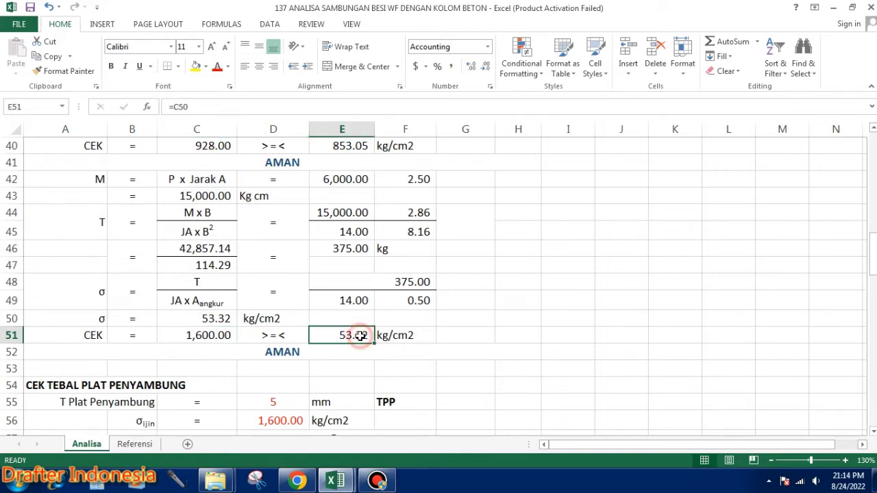
pyautogui.click(206, 336)
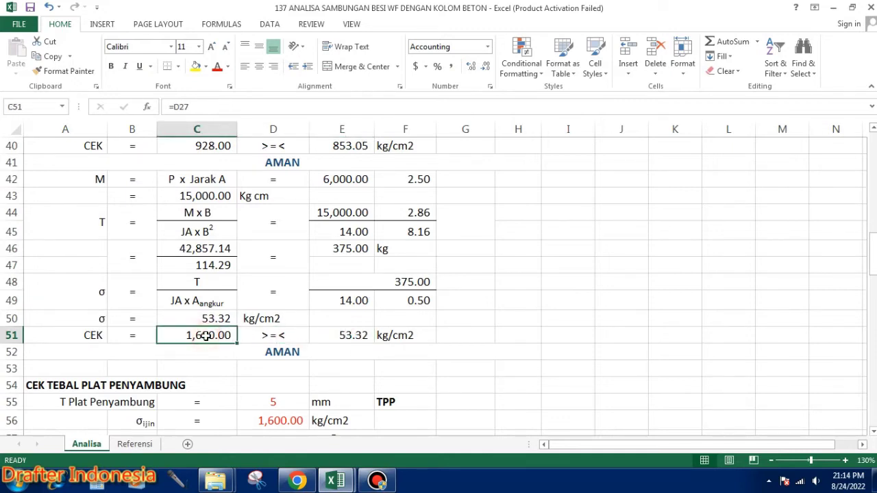
pyautogui.click(289, 353)
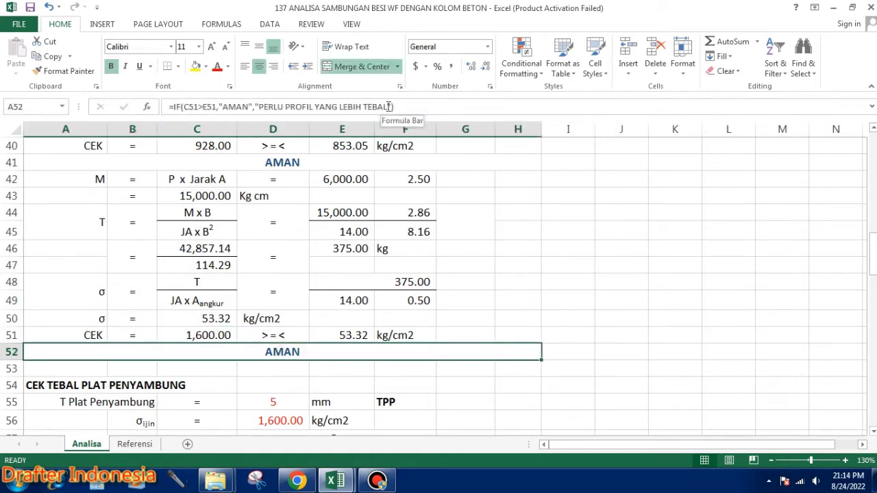
# - Complete row 52's IF check with the failure message PERLU TAMBAH ANGKUR
pyautogui.moveTo(388, 108); pyautogui.dragTo(309, 107)
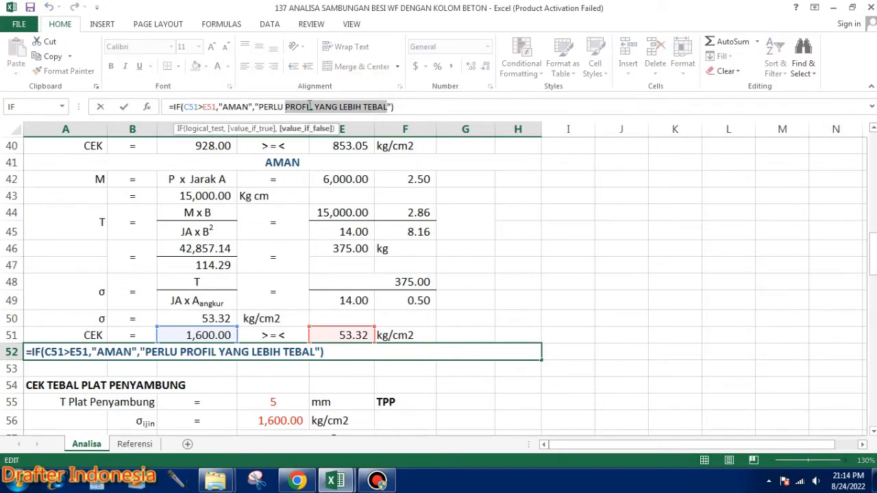
pyautogui.write('TAMBAH')
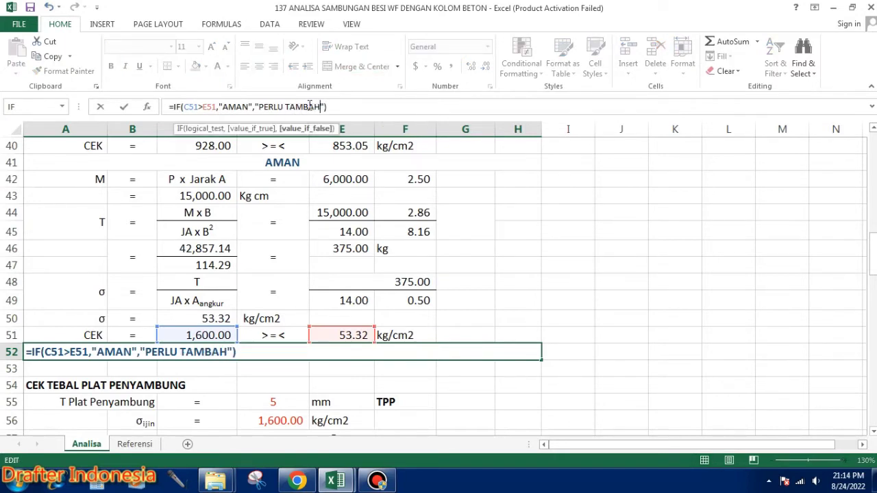
pyautogui.write(' ANGKU')
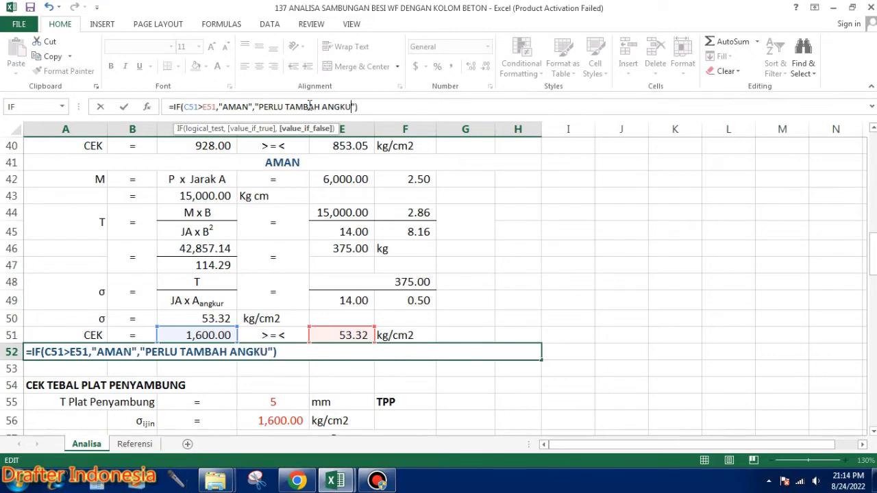
pyautogui.write('R')
pyautogui.press('Return')
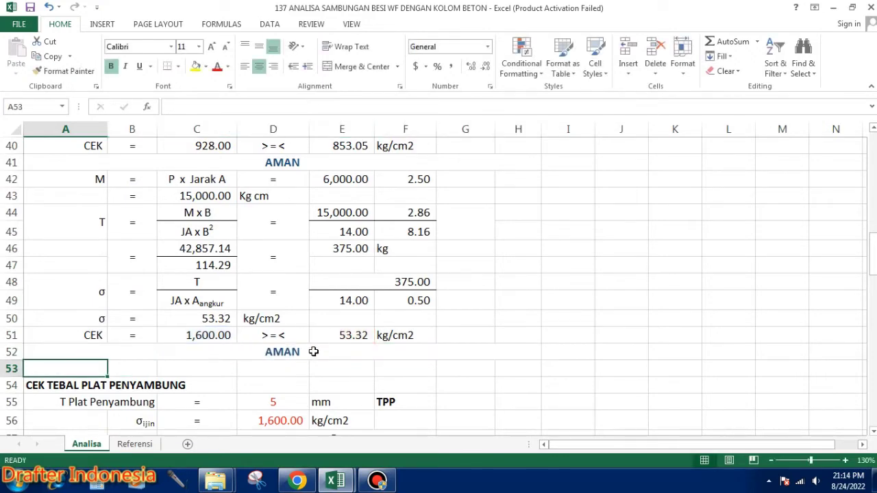
pyautogui.click(313, 351)
# - Test the row 52 check by entering 12 anchors in F34
pyautogui.scroll(1, 368, 354)
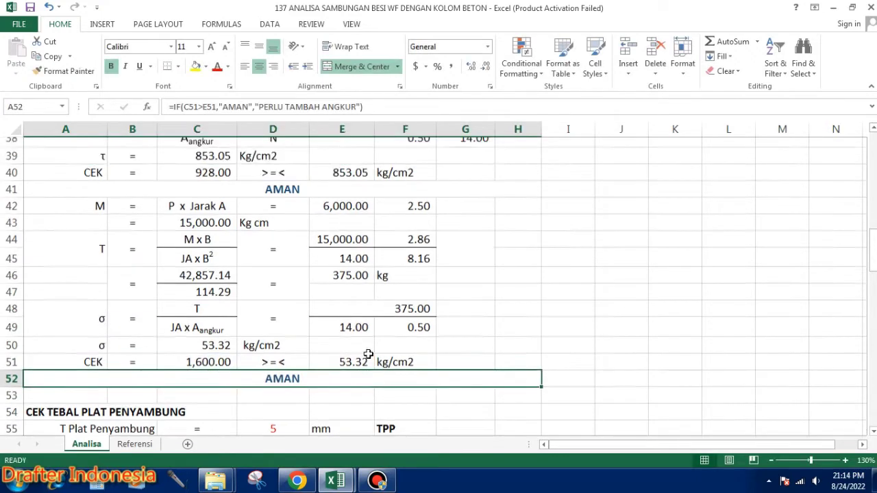
pyautogui.scroll(5, 368, 354)
pyautogui.click(415, 355)
pyautogui.scroll(-2, 620, 279)
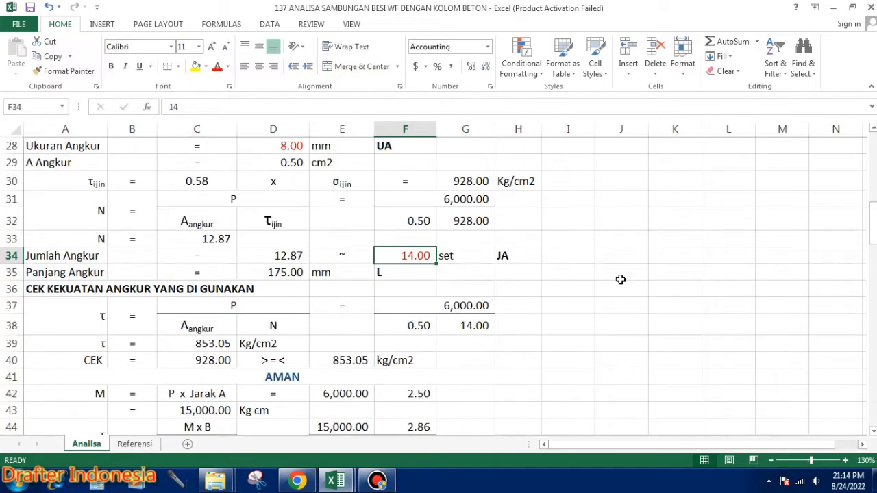
pyautogui.write('12')
pyautogui.press('Return')
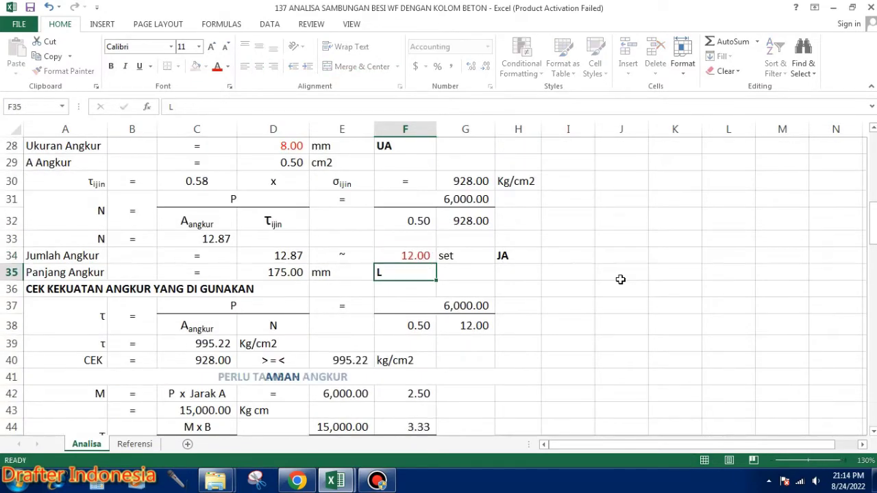
pyautogui.scroll(-3, 620, 280)
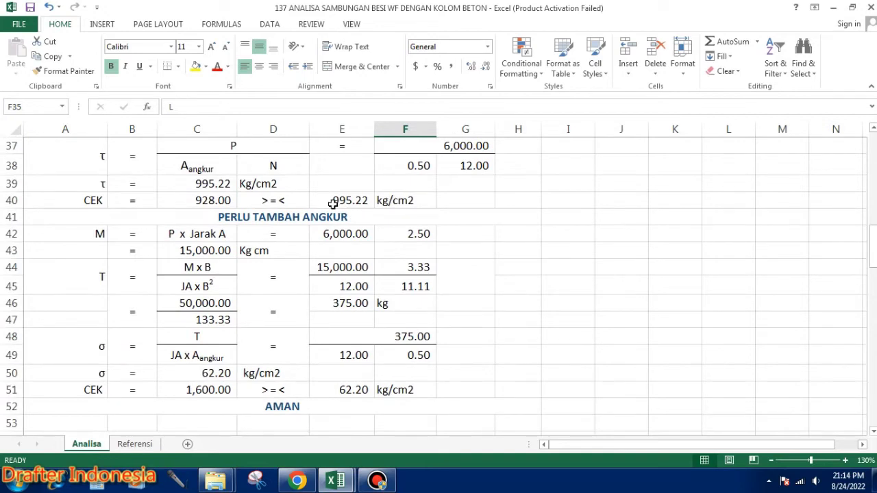
pyautogui.click(298, 406)
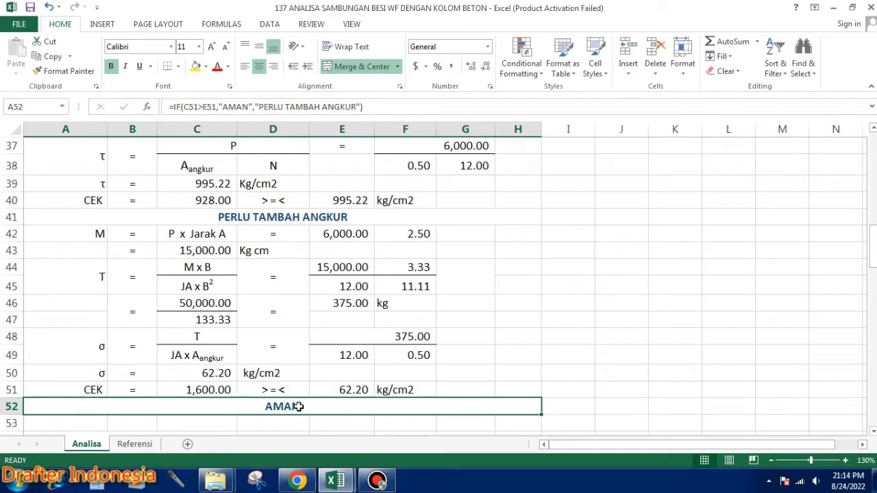
# - Restore the anchor count in F34 to 14.00 and review the checks
pyautogui.scroll(1, 298, 406)
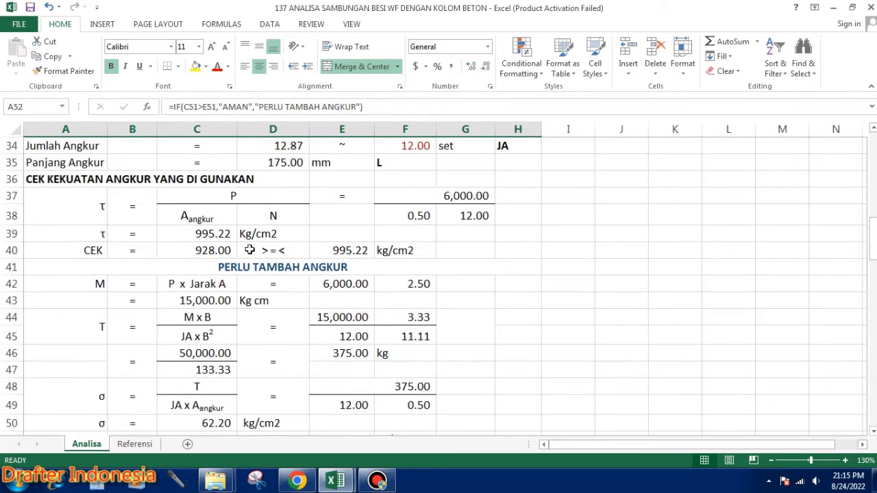
pyautogui.click(421, 145)
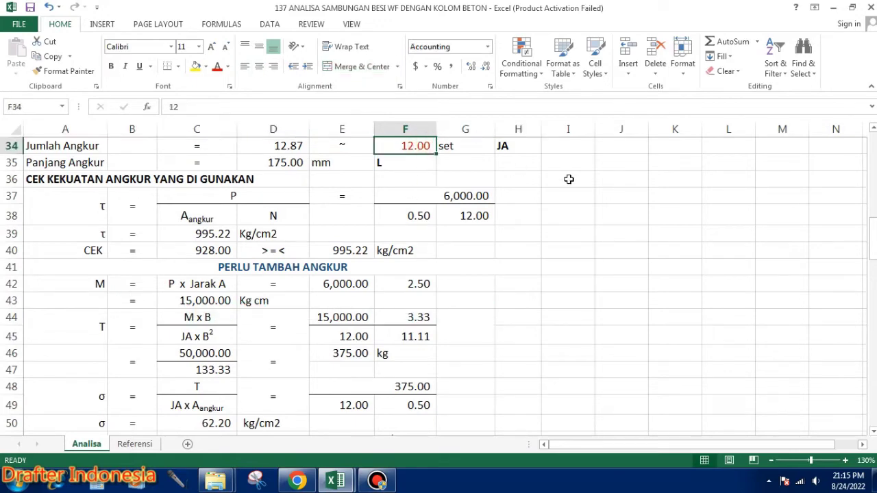
pyautogui.write('14')
pyautogui.press('Return')
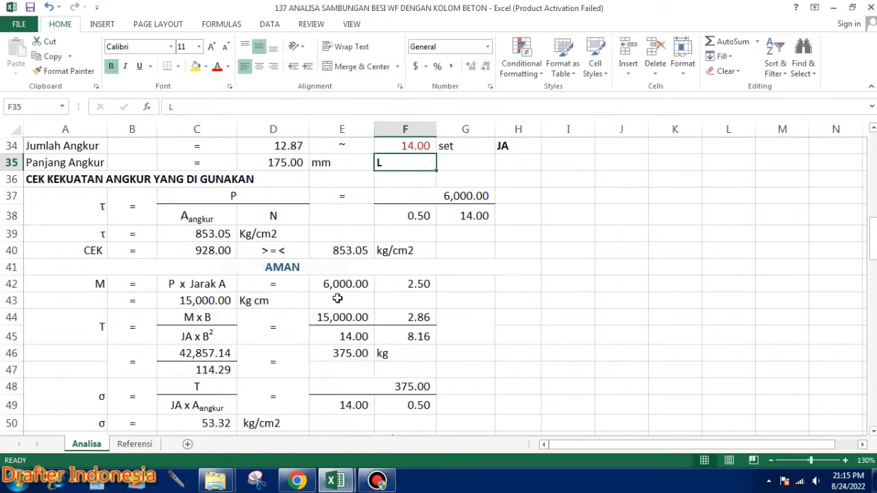
pyautogui.scroll(-3, 349, 226)
pyautogui.scroll(-1, 370, 271)
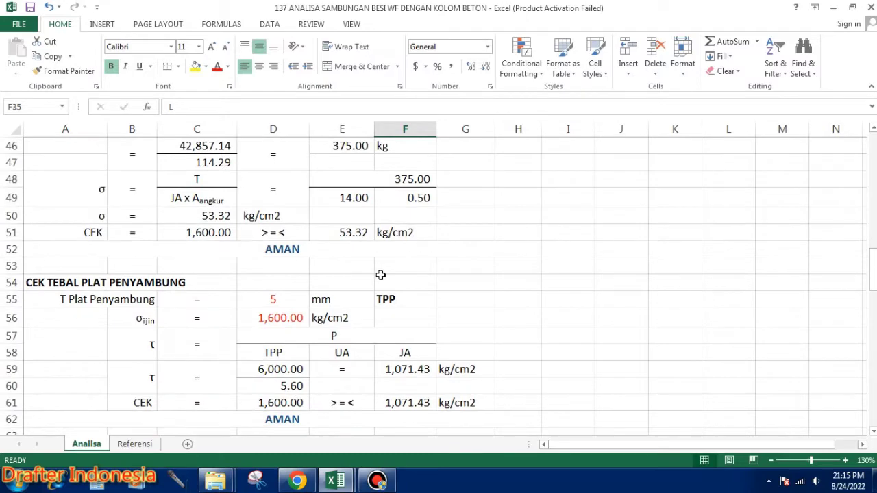
pyautogui.scroll(1, 373, 291)
# - Enter a 3 mm connecting plate thickness in D55, then scroll back to the sheet top
pyautogui.scroll(1, 370, 308)
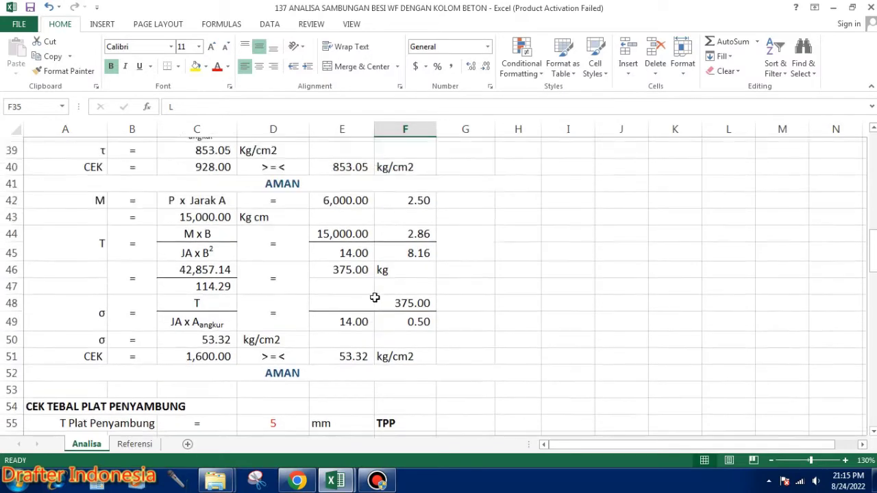
pyautogui.scroll(1, 367, 325)
pyautogui.scroll(-1, 417, 271)
pyautogui.scroll(-3, 418, 274)
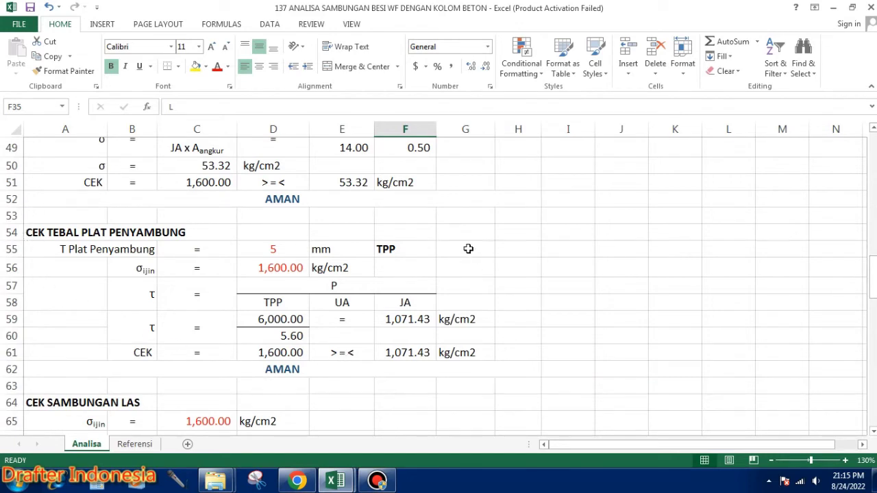
pyautogui.click(281, 249)
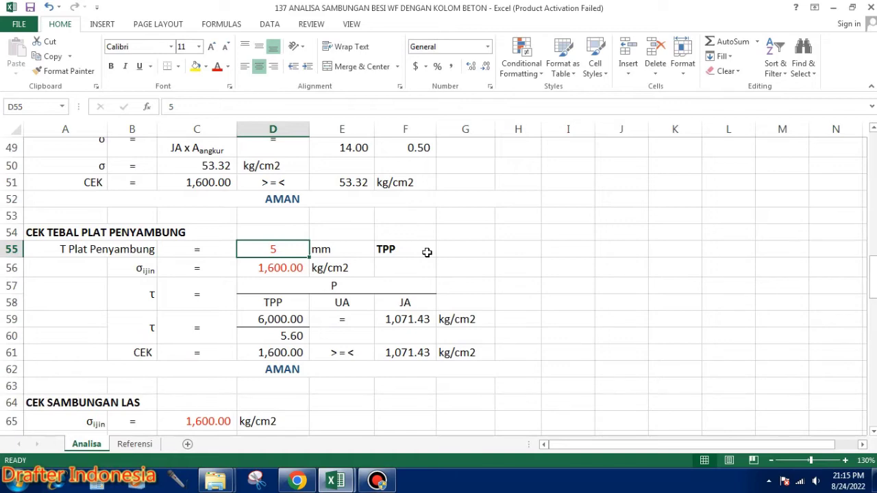
pyautogui.write('3')
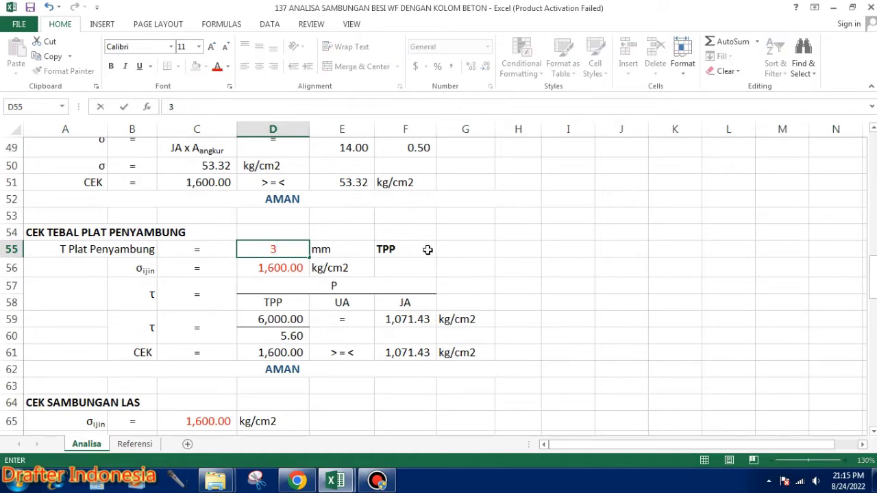
pyautogui.press('Return')
pyautogui.scroll(9, 290, 253)
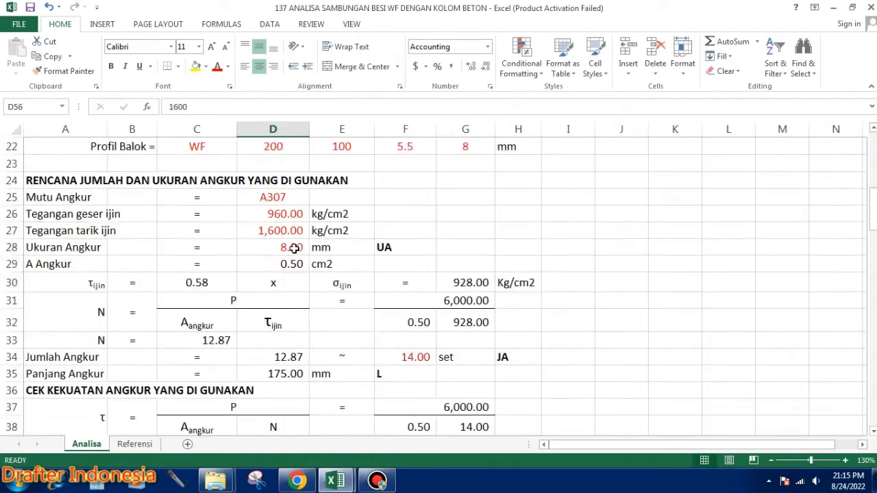
pyautogui.scroll(5, 290, 251)
pyautogui.scroll(2, 290, 251)
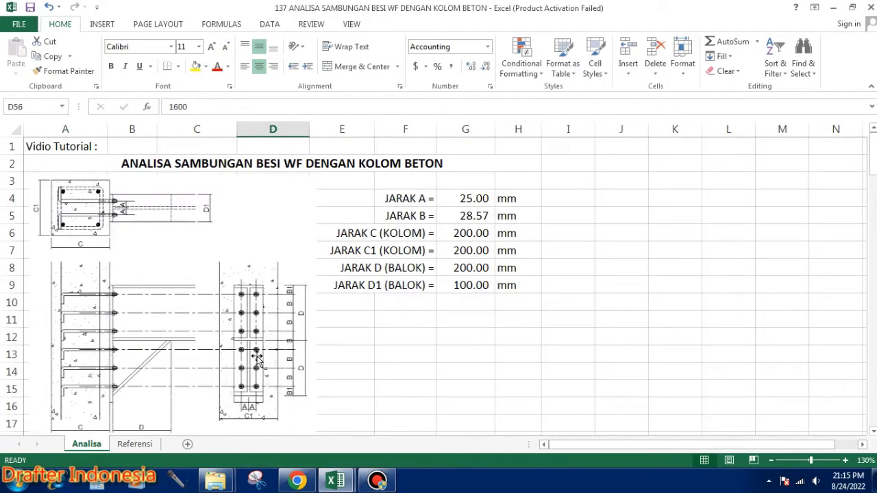
pyautogui.scroll(-4, 366, 272)
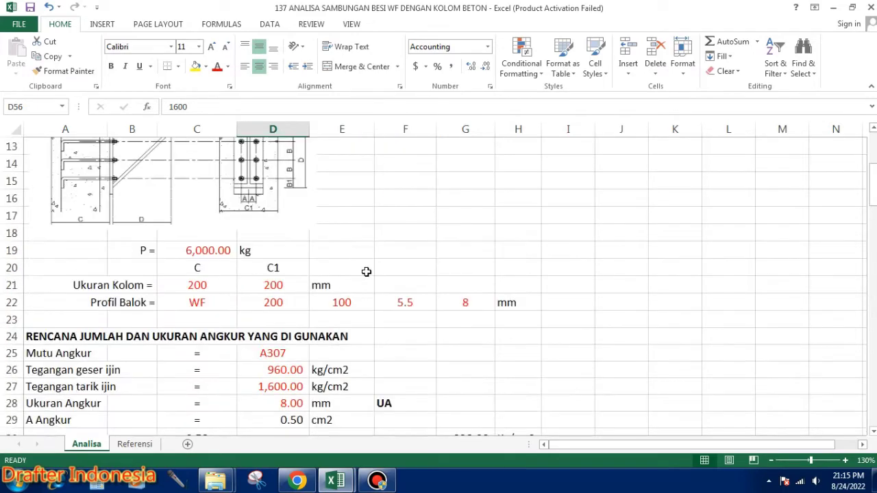
pyautogui.scroll(-3, 365, 272)
pyautogui.scroll(-4, 367, 272)
pyautogui.scroll(-1, 367, 272)
pyautogui.scroll(-3, 368, 277)
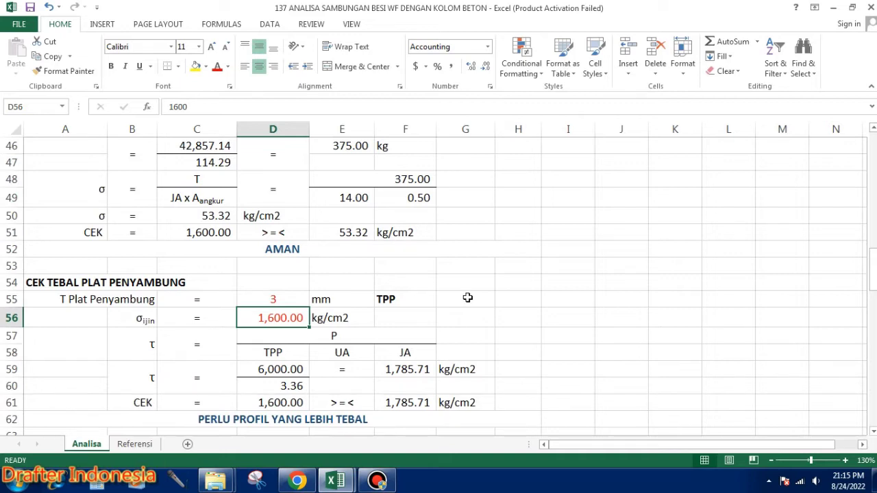
pyautogui.press('Down')
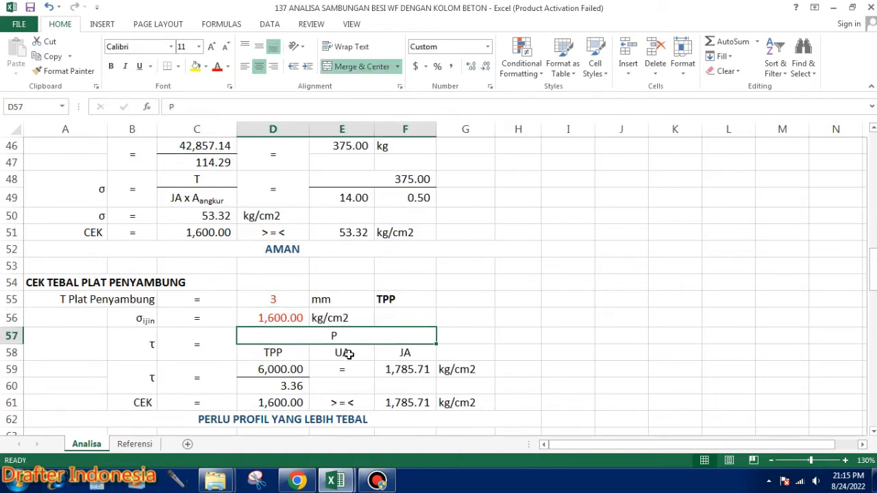
pyautogui.click(394, 336)
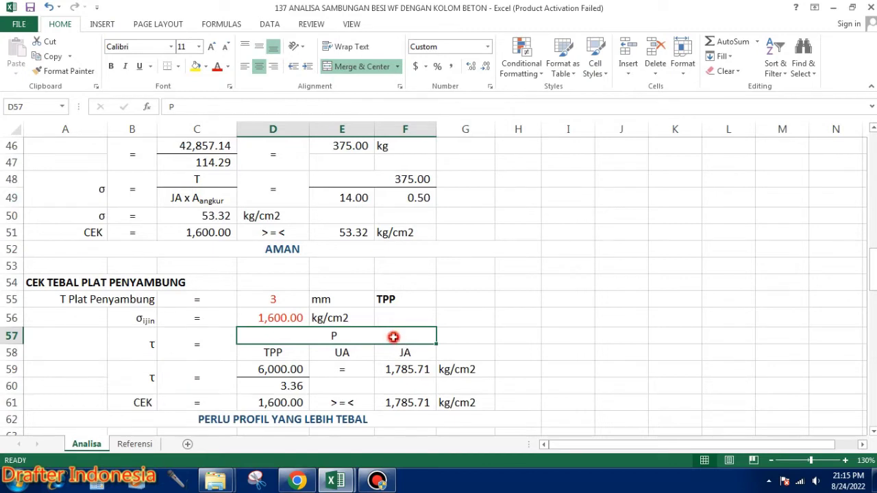
pyautogui.click(284, 352)
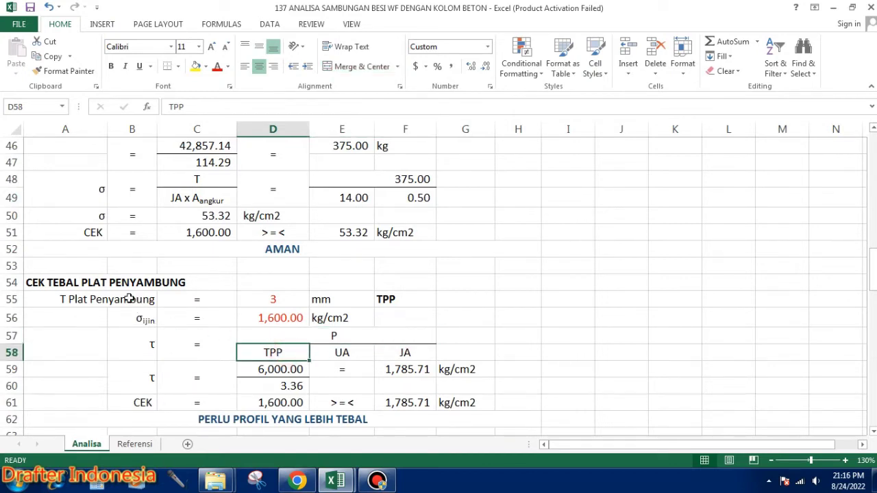
pyautogui.click(346, 353)
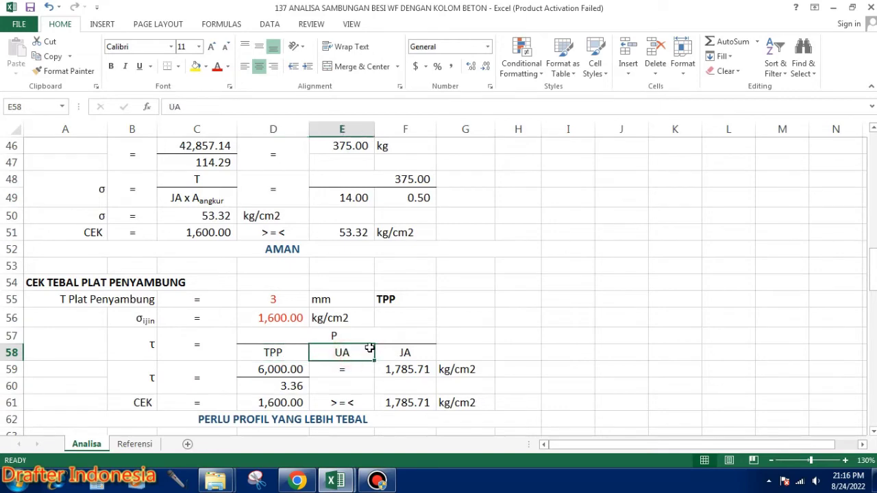
pyautogui.scroll(4, 369, 349)
pyautogui.scroll(2, 423, 335)
pyautogui.scroll(1, 361, 325)
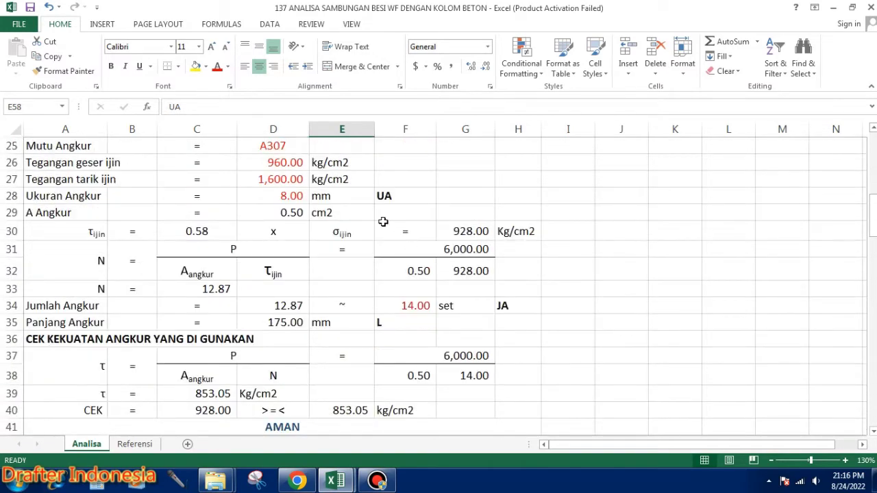
pyautogui.scroll(-2, 312, 193)
pyautogui.scroll(-4, 335, 200)
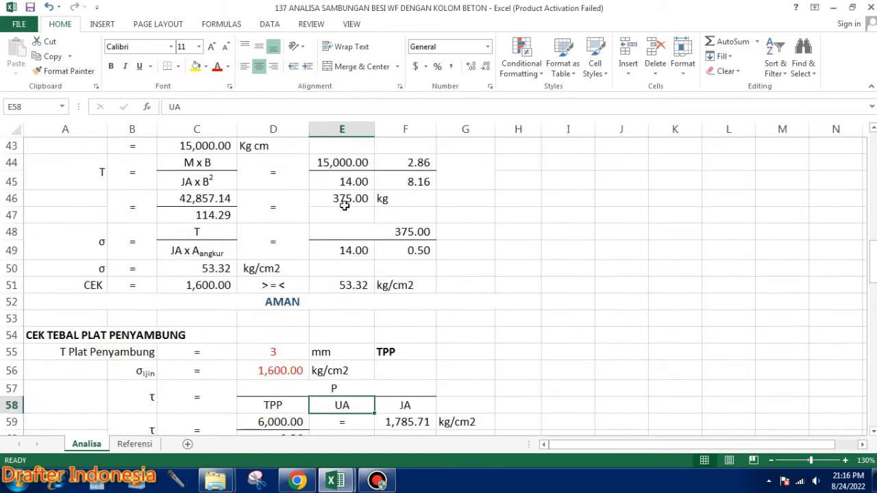
pyautogui.scroll(-1, 349, 212)
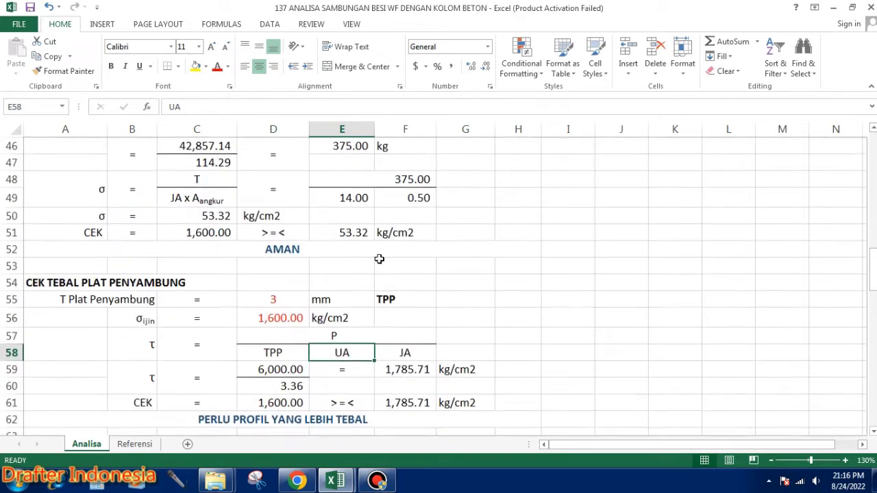
pyautogui.click(415, 352)
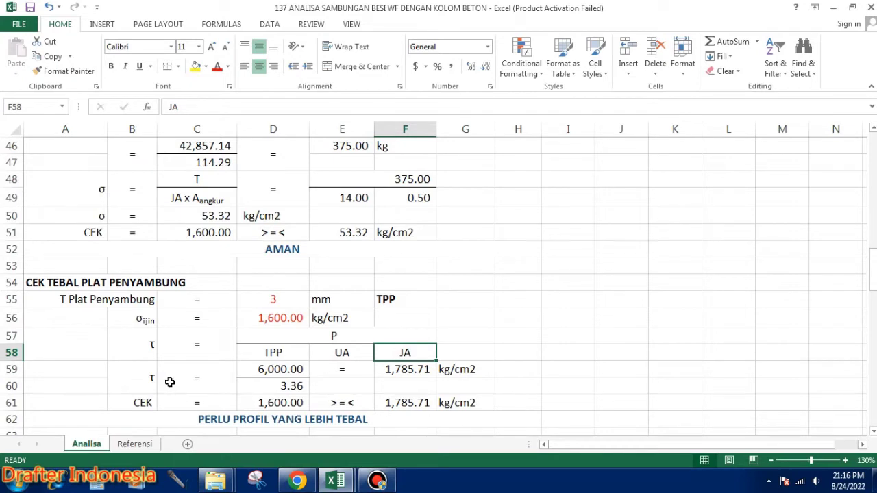
pyautogui.click(290, 370)
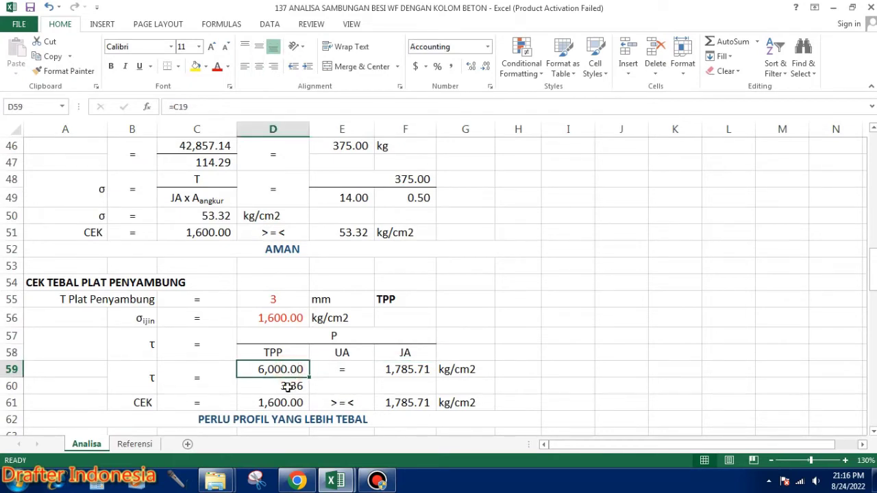
pyautogui.click(287, 386)
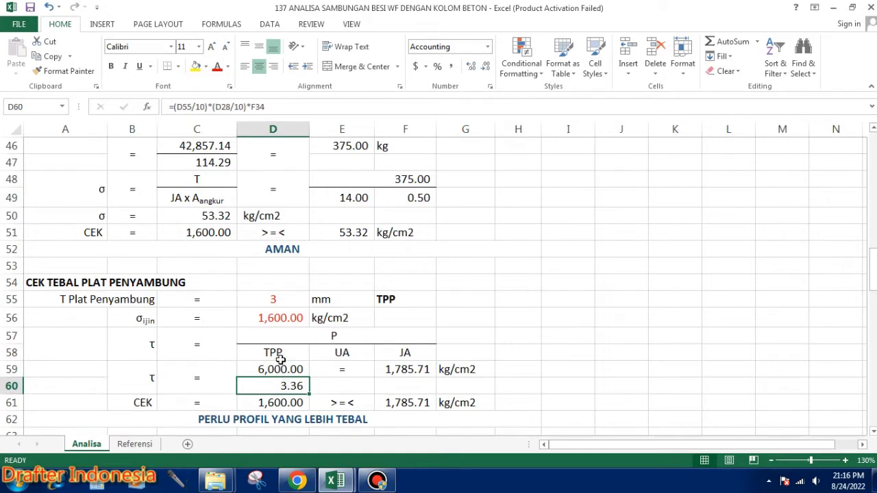
pyautogui.click(411, 369)
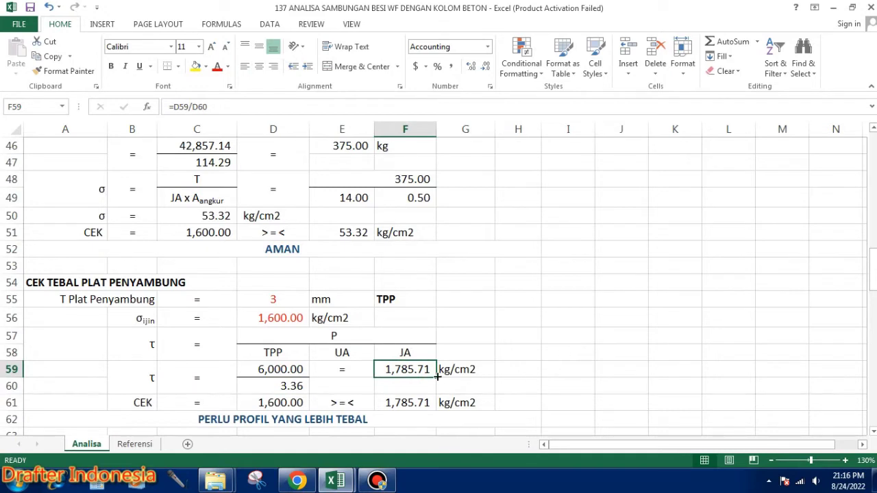
pyautogui.scroll(-1, 489, 338)
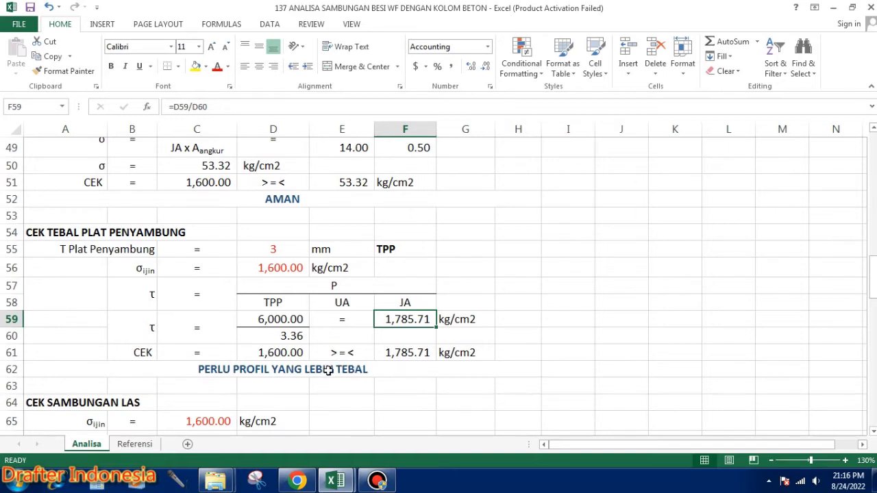
# - Set the plate thickness in D55 to 4 mm after a 5 mm trial, then review the A62 check
pyautogui.click(285, 251)
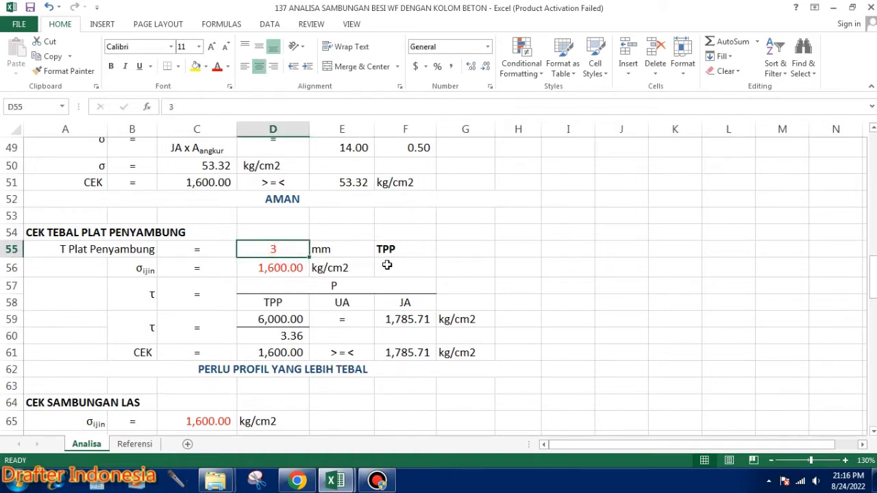
pyautogui.write('4')
pyautogui.press('Return')
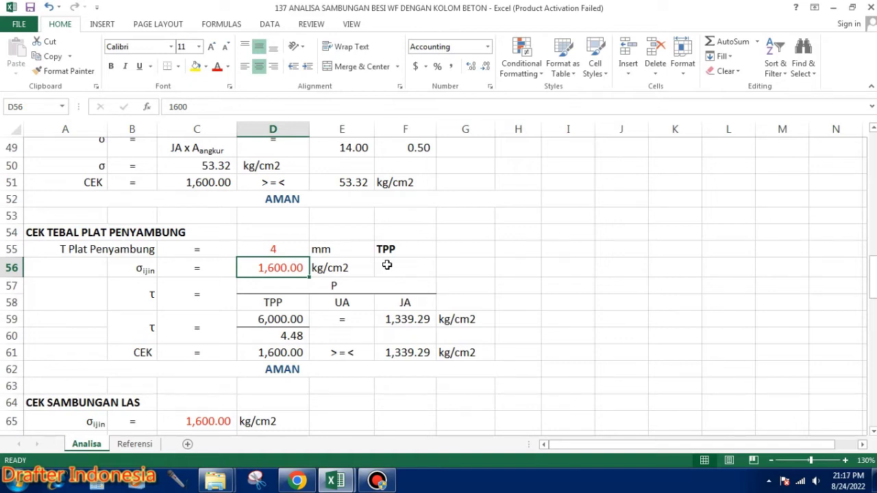
pyautogui.press('Up')
pyautogui.write('5')
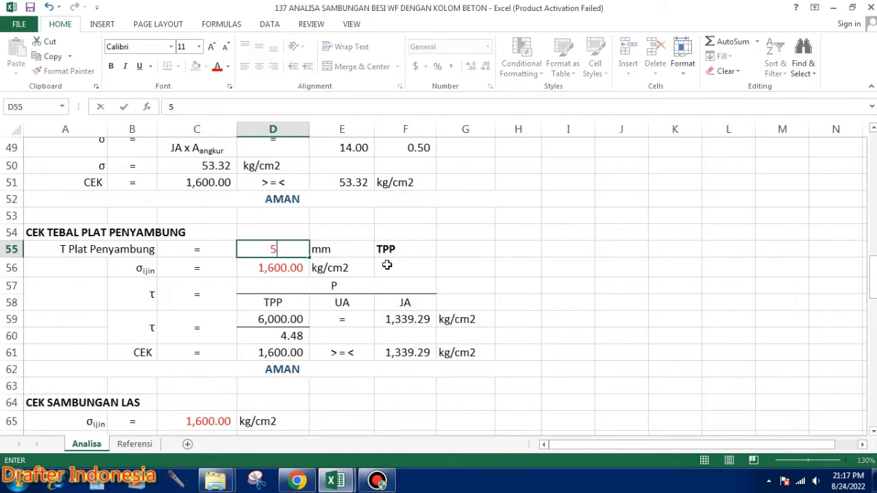
pyautogui.press('Return')
pyautogui.press('Up')
pyautogui.write('4')
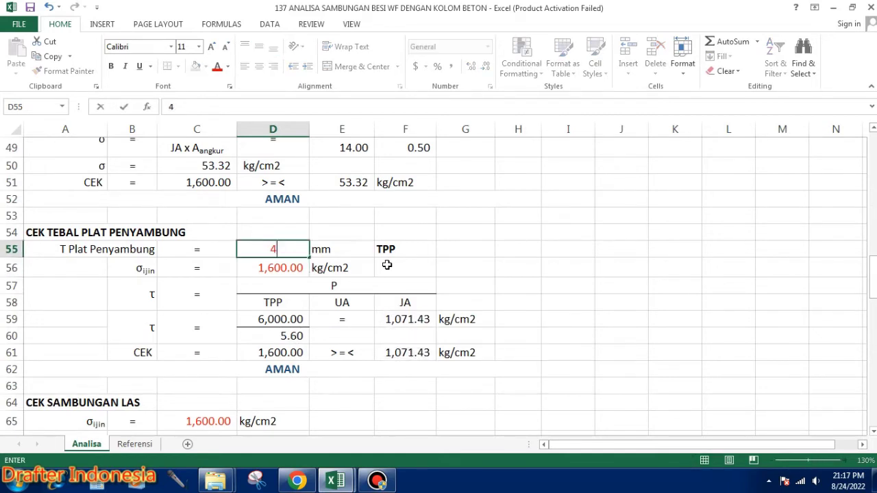
pyautogui.press('Return')
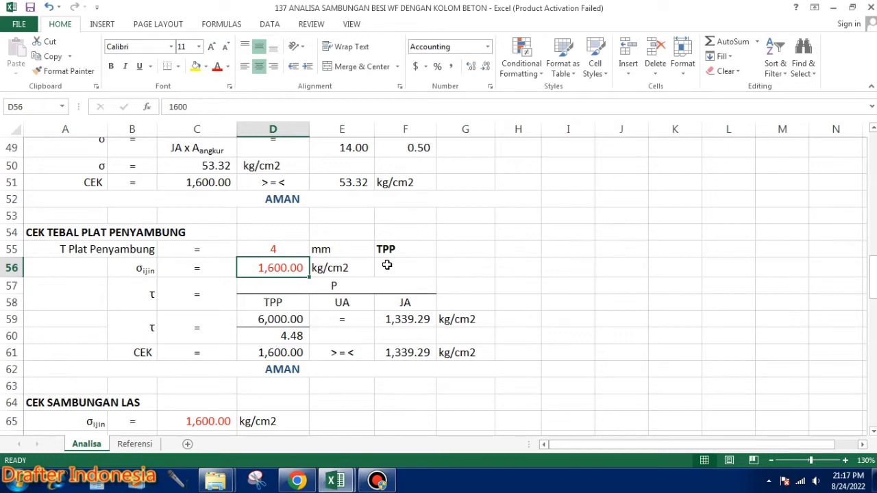
pyautogui.press('Up')
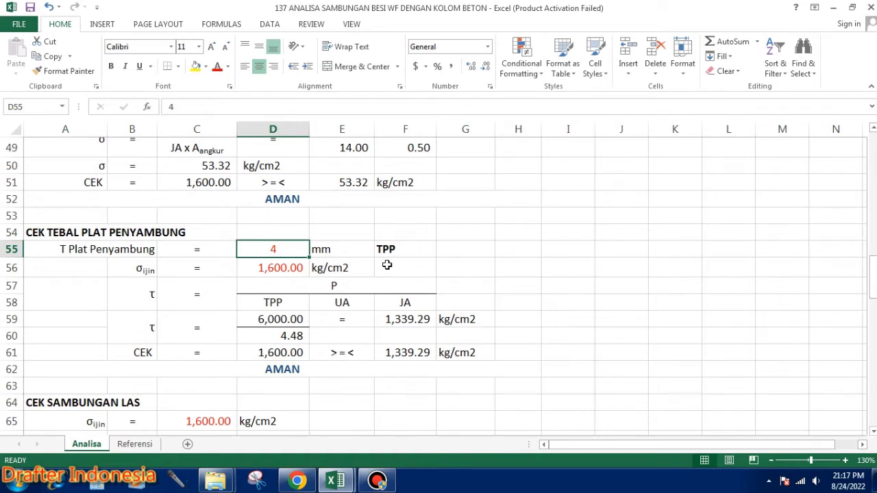
pyautogui.press('Down')
pyautogui.press('Down')
pyautogui.press('Down')
pyautogui.press('Down')
pyautogui.press('Down')
pyautogui.press('Down')
pyautogui.press('Down')
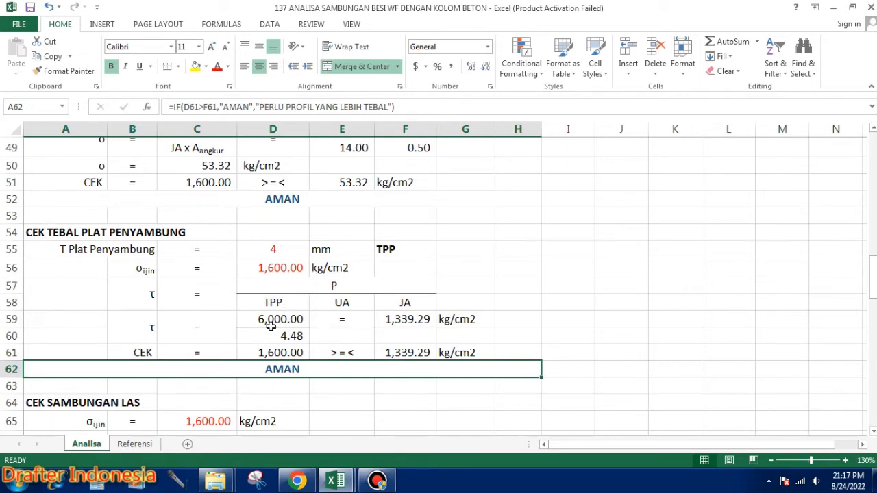
pyautogui.scroll(-1, 445, 316)
pyautogui.scroll(-2, 447, 314)
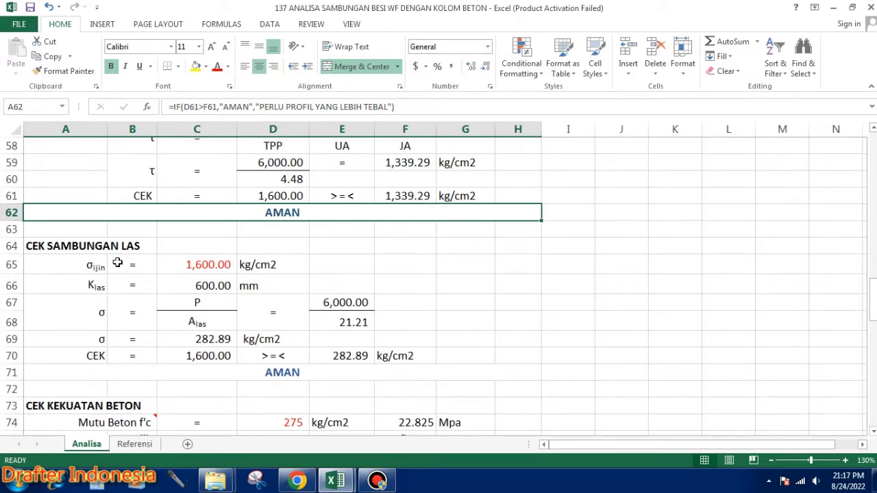
pyautogui.click(209, 267)
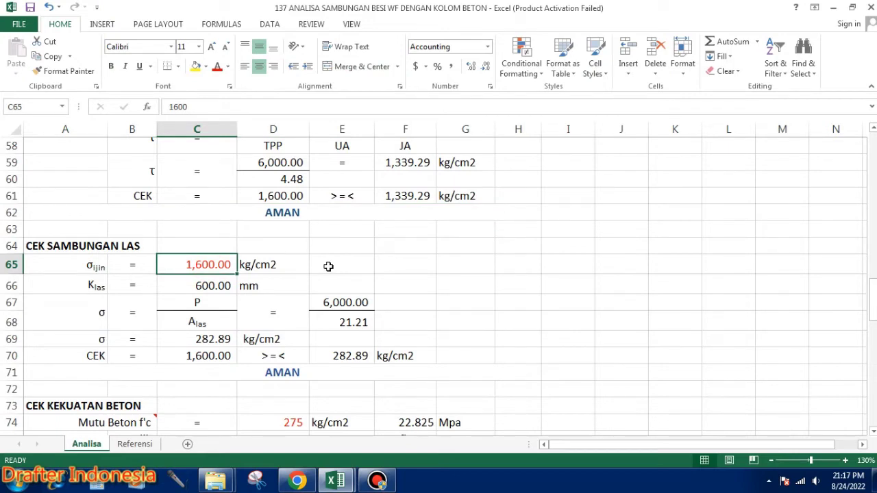
pyautogui.press('Down')
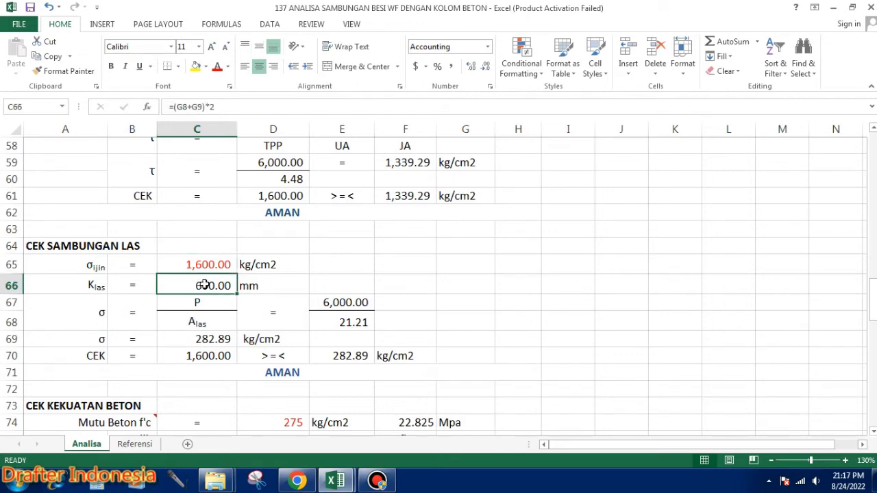
pyautogui.scroll(4, 211, 289)
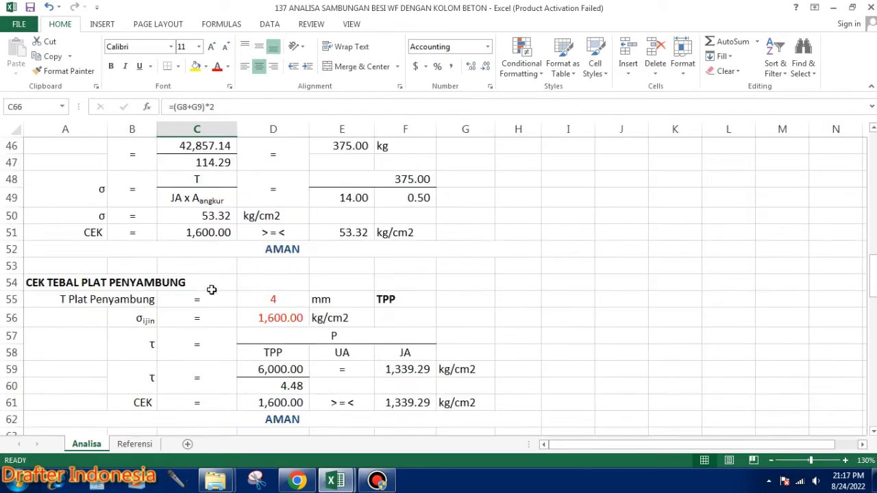
pyautogui.scroll(5, 213, 289)
pyautogui.scroll(5, 215, 290)
pyautogui.scroll(3, 217, 291)
pyautogui.scroll(1, 217, 291)
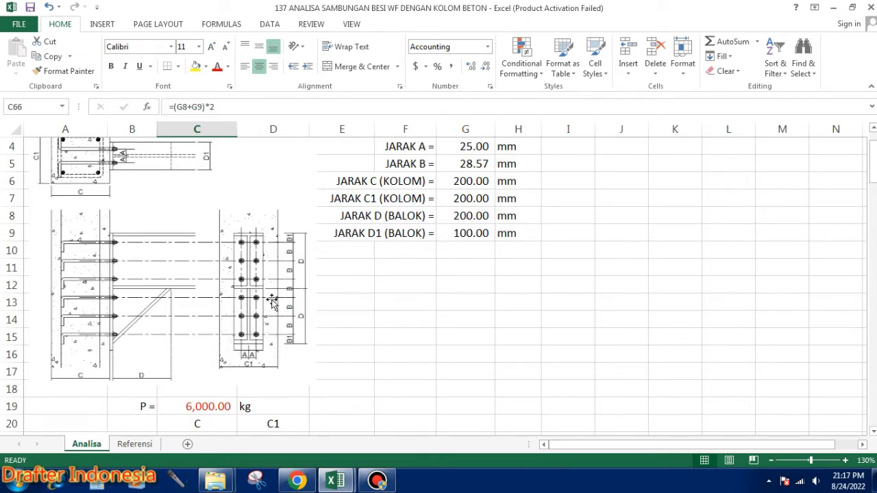
pyautogui.scroll(-4, 264, 287)
pyautogui.scroll(-5, 264, 285)
pyautogui.scroll(-4, 264, 285)
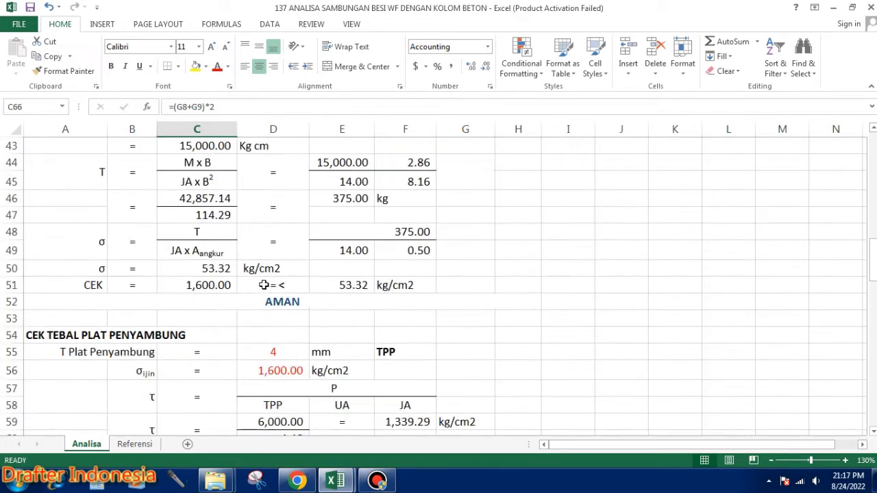
pyautogui.scroll(-2, 264, 284)
pyautogui.scroll(-2, 264, 281)
pyautogui.scroll(-2, 247, 291)
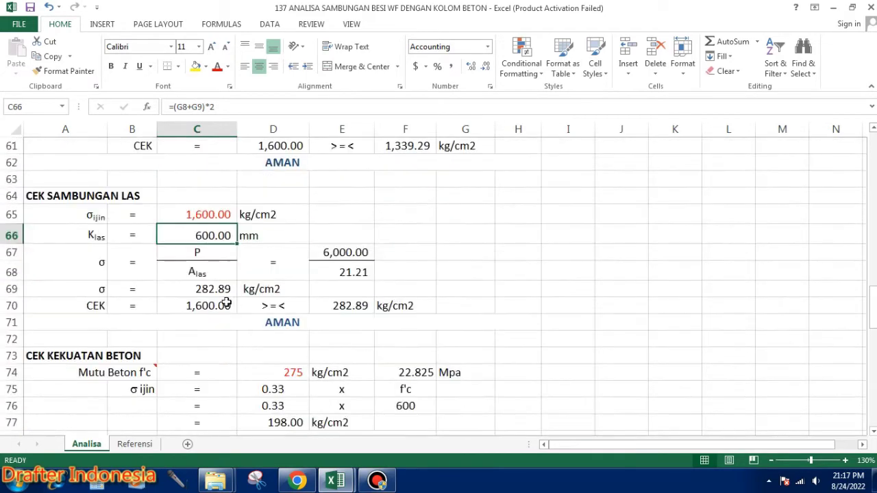
pyautogui.click(96, 264)
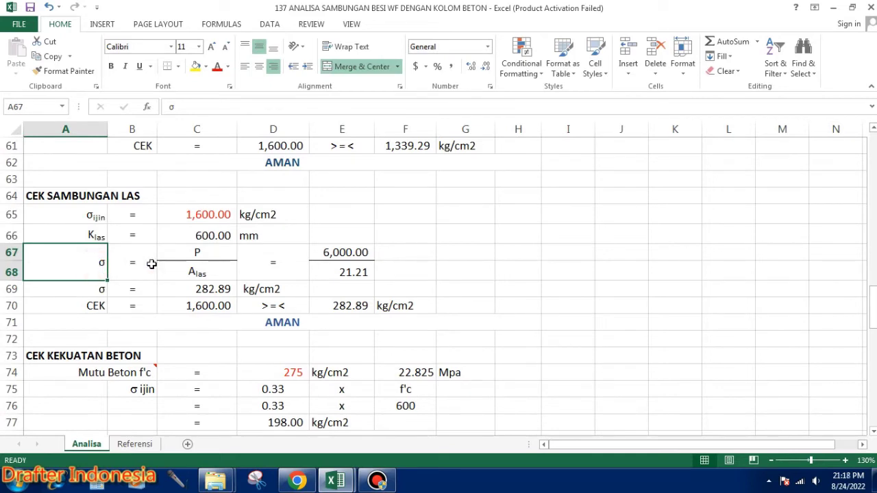
pyautogui.click(208, 255)
pyautogui.click(204, 272)
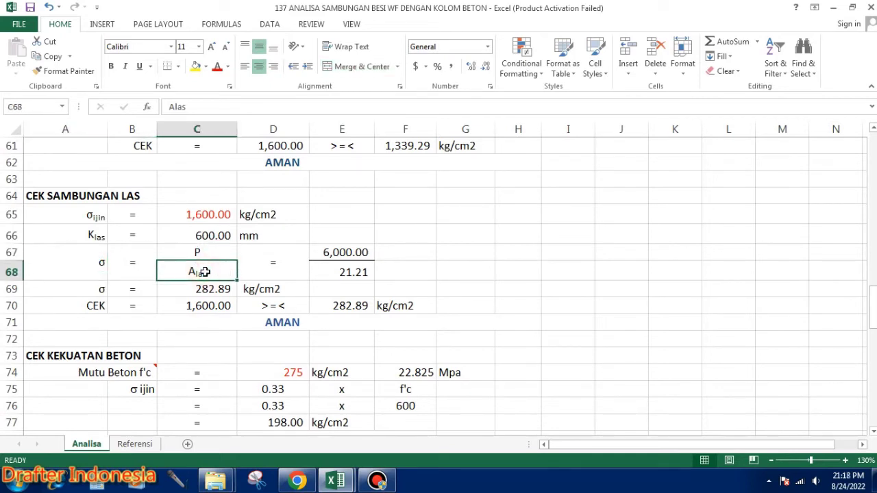
pyautogui.click(351, 252)
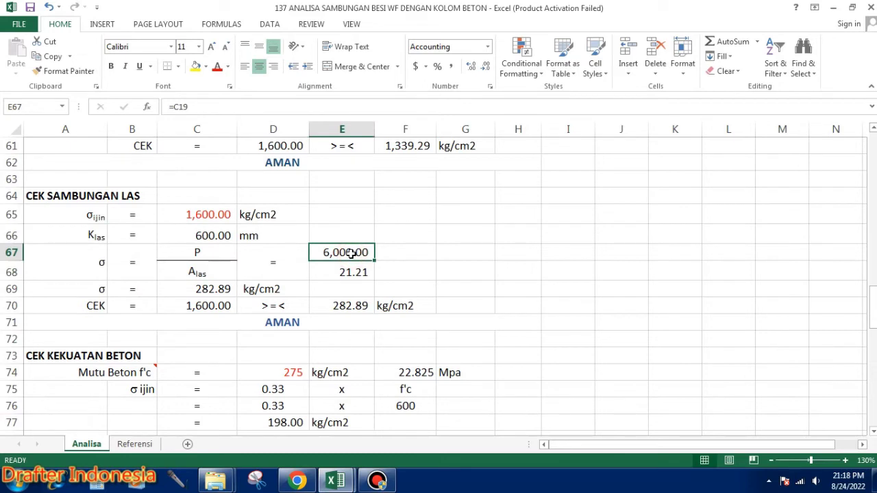
pyautogui.click(347, 272)
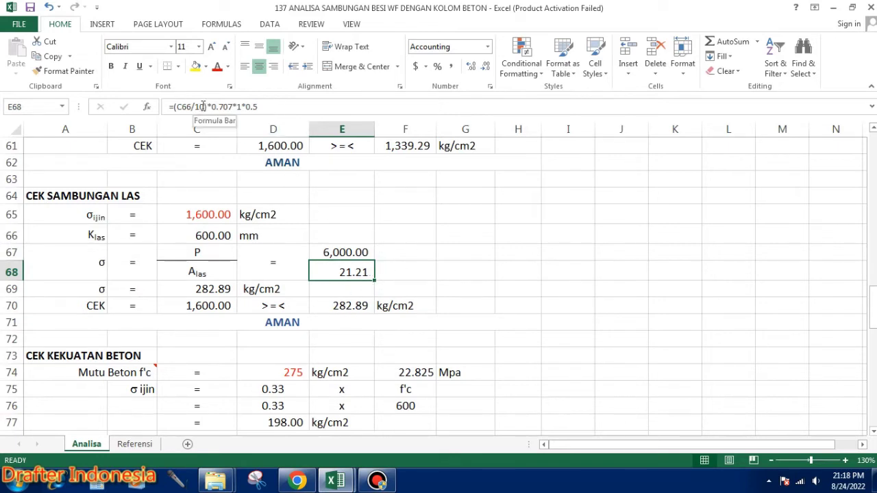
pyautogui.click(200, 293)
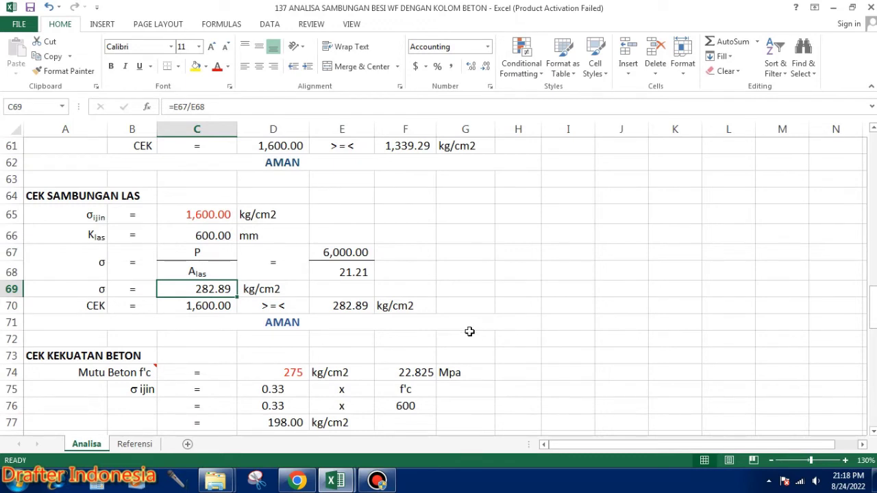
pyautogui.click(217, 307)
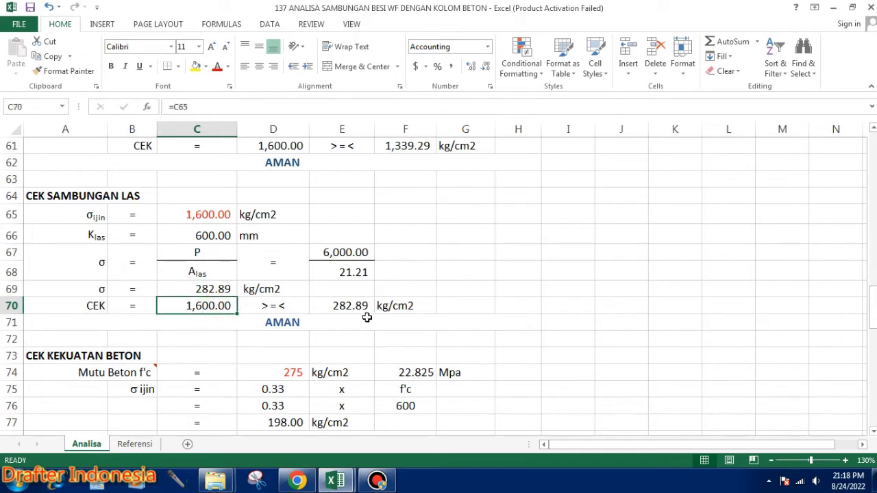
pyautogui.click(333, 325)
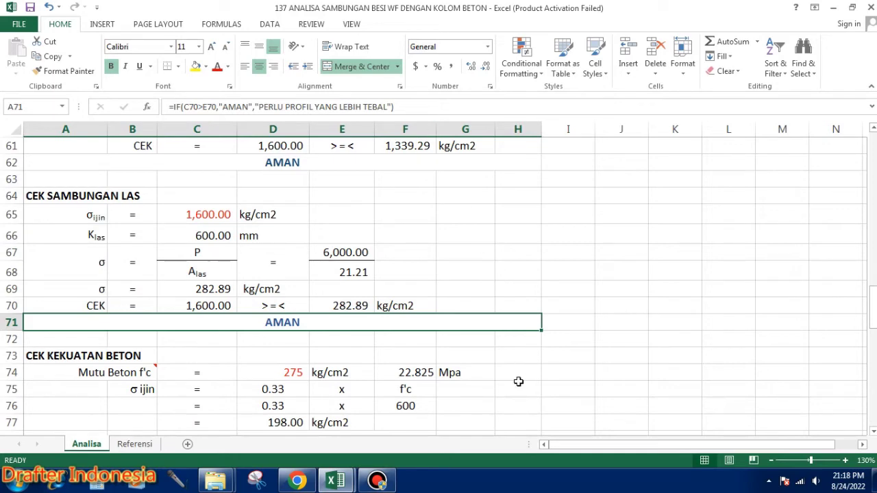
pyautogui.scroll(-1, 524, 379)
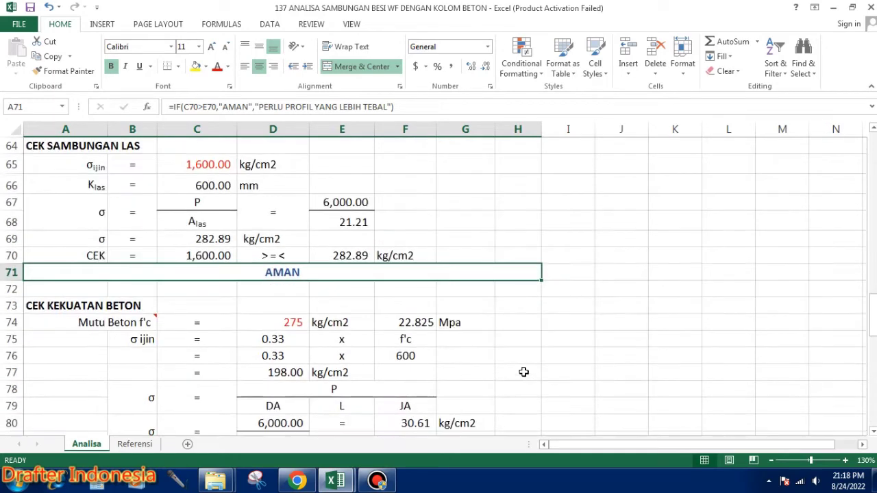
pyautogui.click(533, 364)
pyautogui.scroll(1, 474, 226)
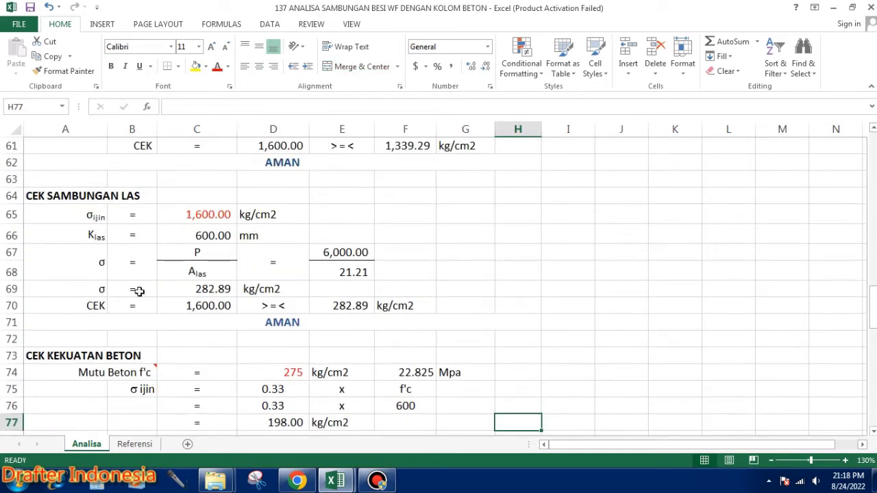
pyautogui.scroll(-3, 348, 272)
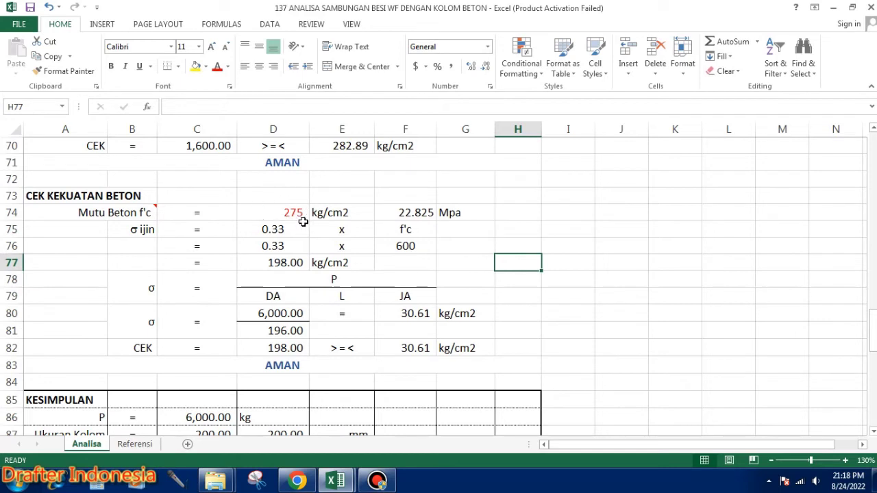
# - Change the concrete strength in D74 from 275 to 175
pyautogui.click(293, 212)
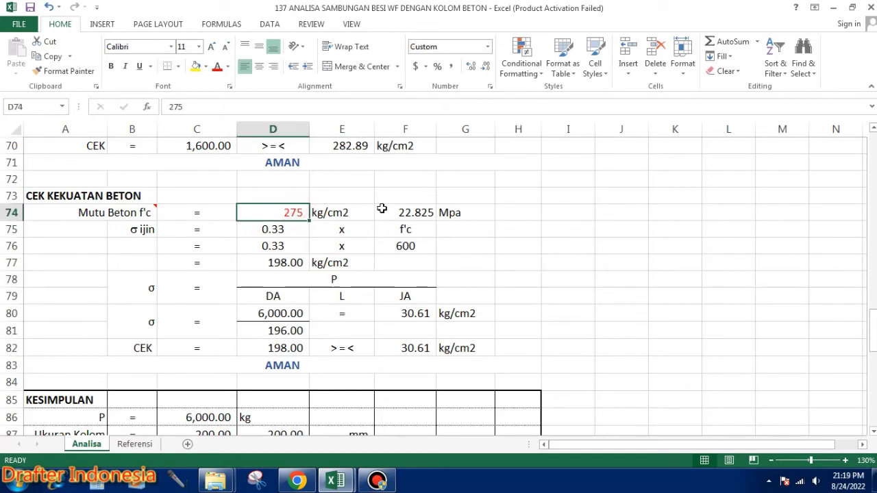
pyautogui.write('17')
pyautogui.write('5')
pyautogui.press('Return')
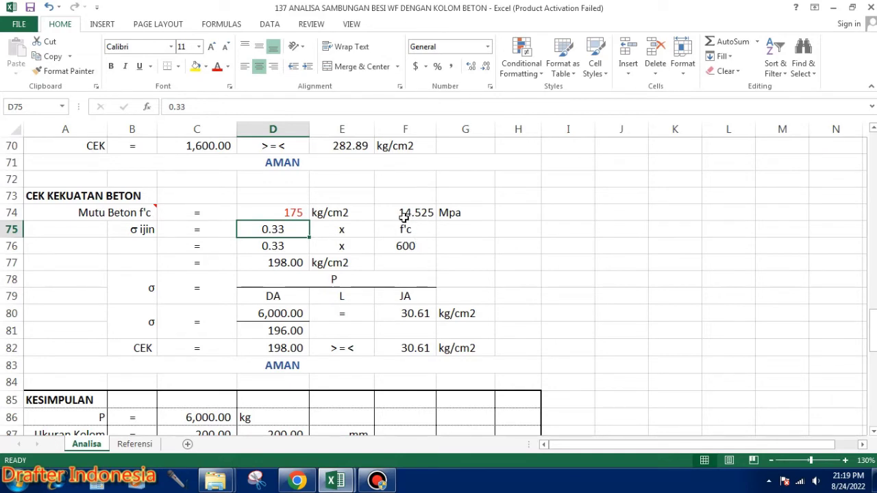
# - Fix the F76 f'c formula so it references D74 instead of C66
pyautogui.click(279, 248)
pyautogui.click(406, 246)
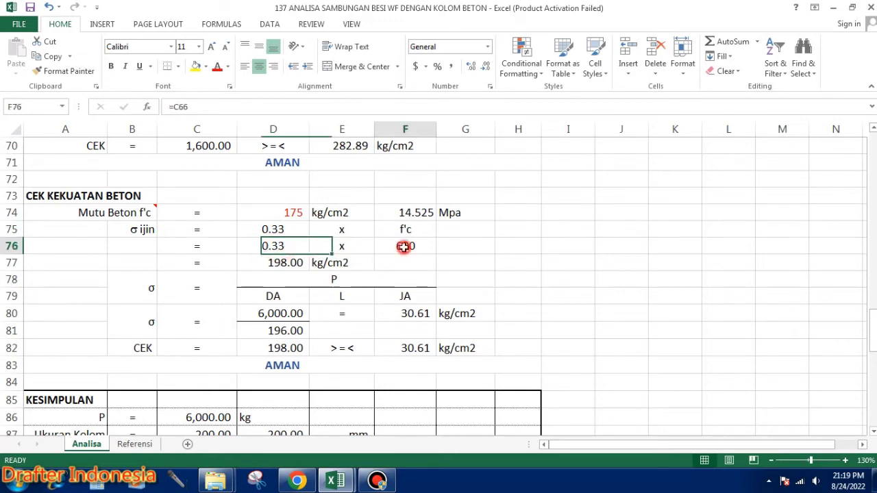
pyautogui.doubleClick(419, 246)
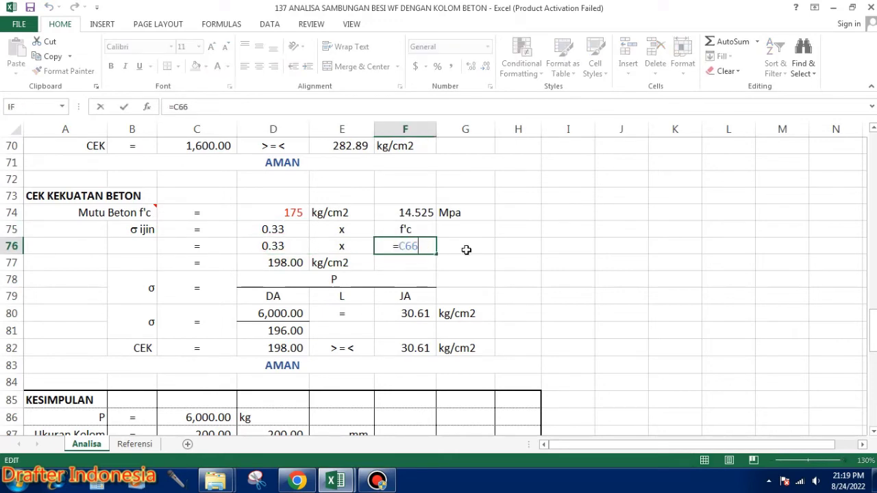
pyautogui.scroll(2, 467, 252)
pyautogui.scroll(1, 466, 253)
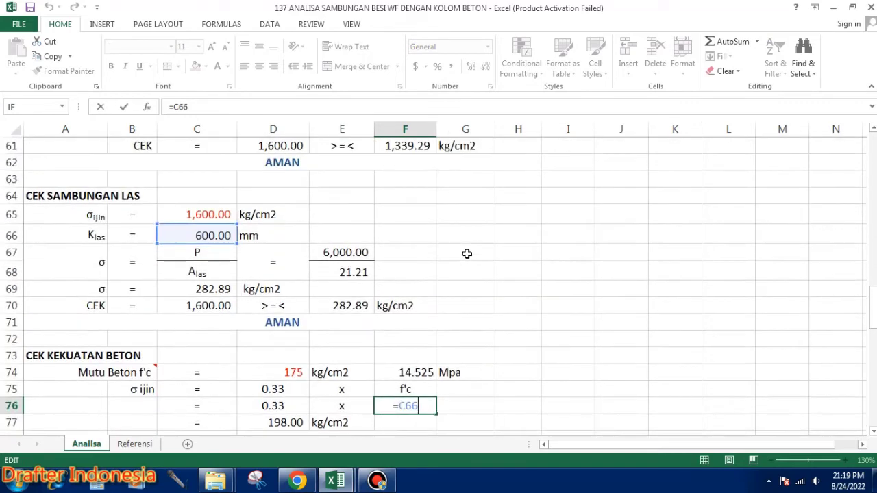
pyautogui.scroll(-2, 466, 254)
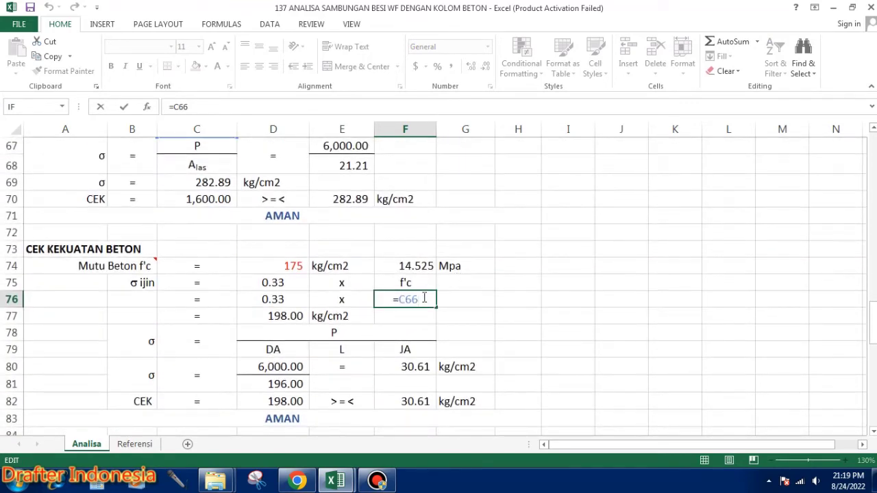
pyautogui.moveTo(424, 298); pyautogui.dragTo(400, 298)
pyautogui.click(293, 266)
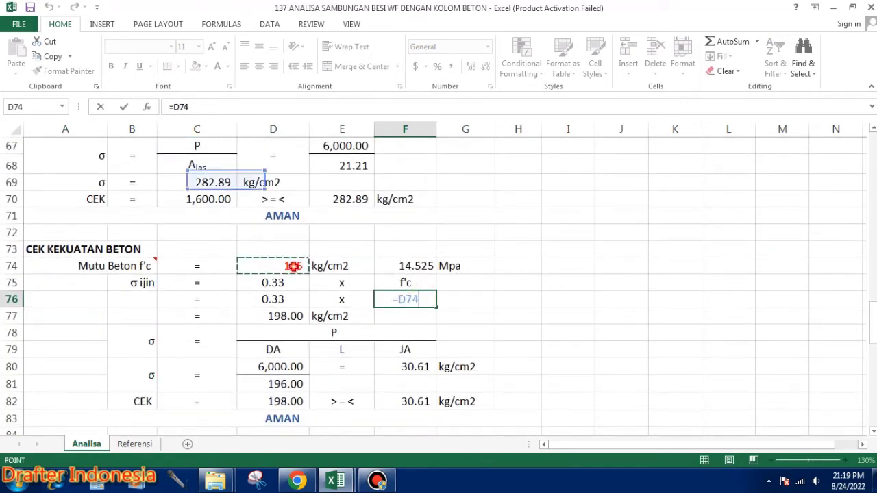
pyautogui.press('Return')
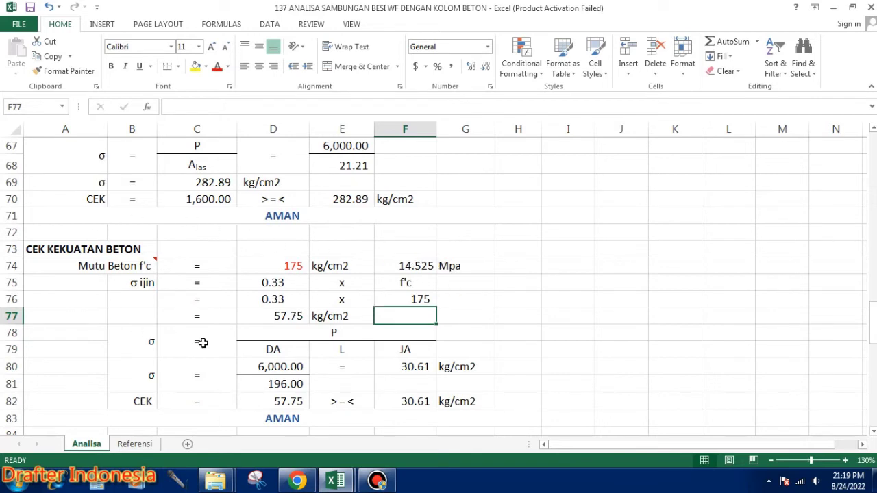
# - Try a concrete grade of 225 in D74, then restore it to 175
pyautogui.click(293, 263)
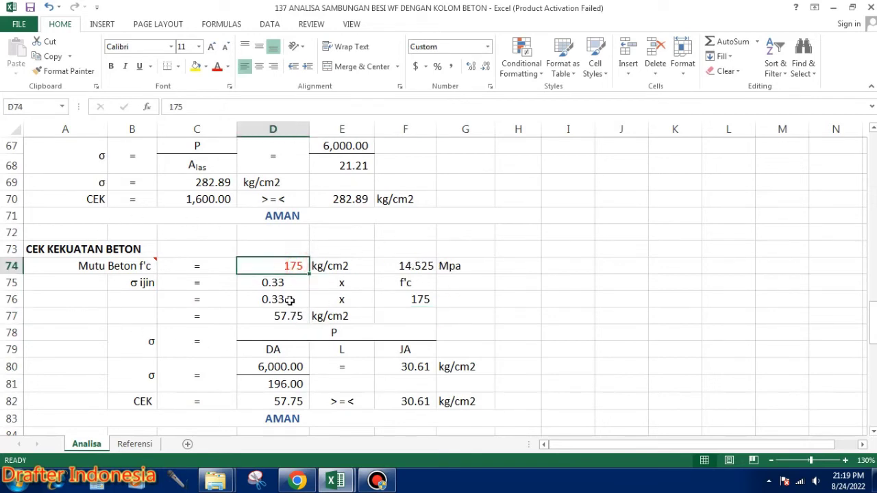
pyautogui.write('225')
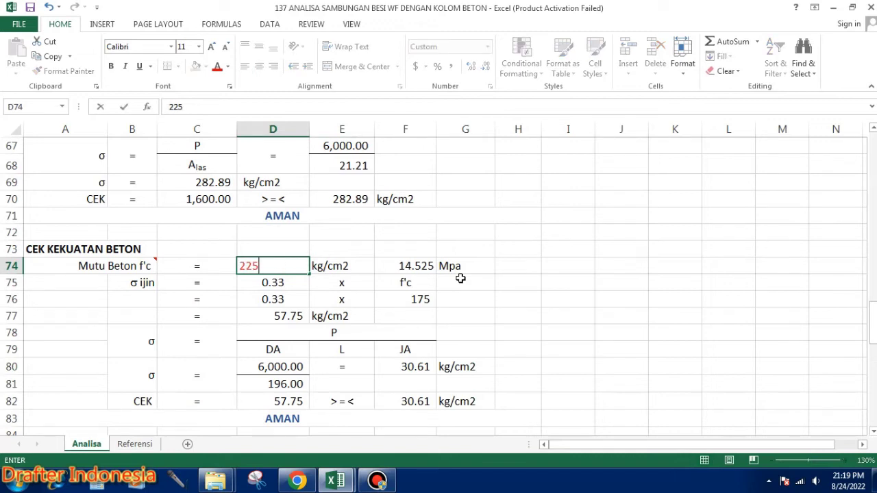
pyautogui.press('Return')
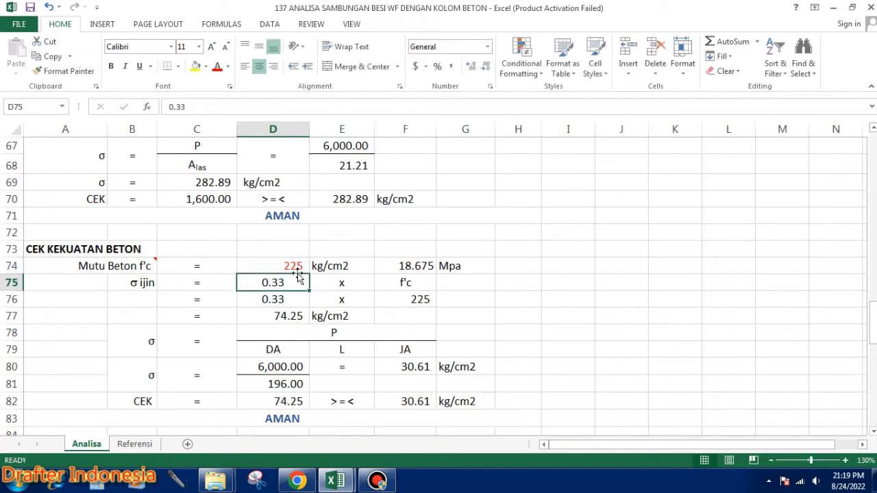
pyautogui.click(290, 266)
pyautogui.write('175')
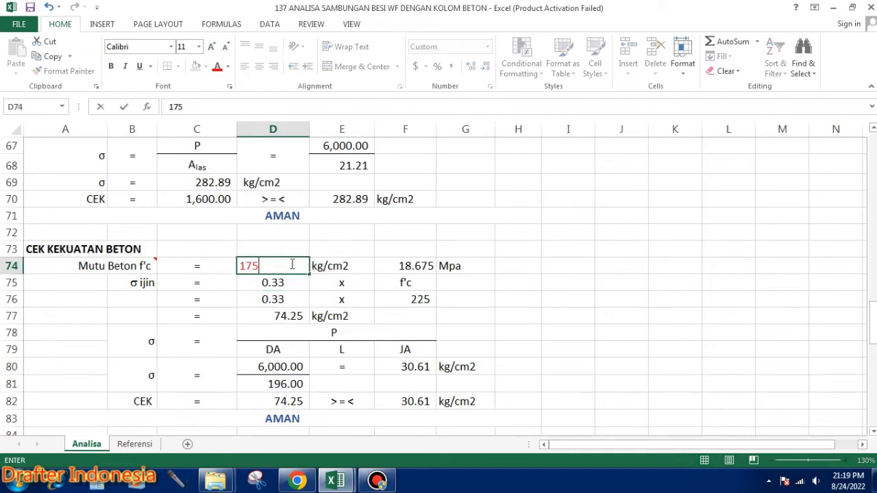
pyautogui.press('Return')
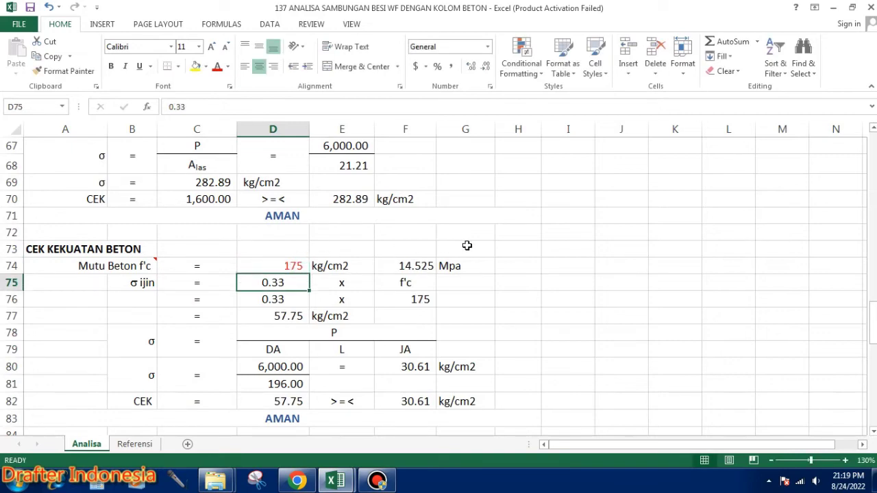
pyautogui.scroll(-2, 466, 245)
pyautogui.scroll(1, 475, 244)
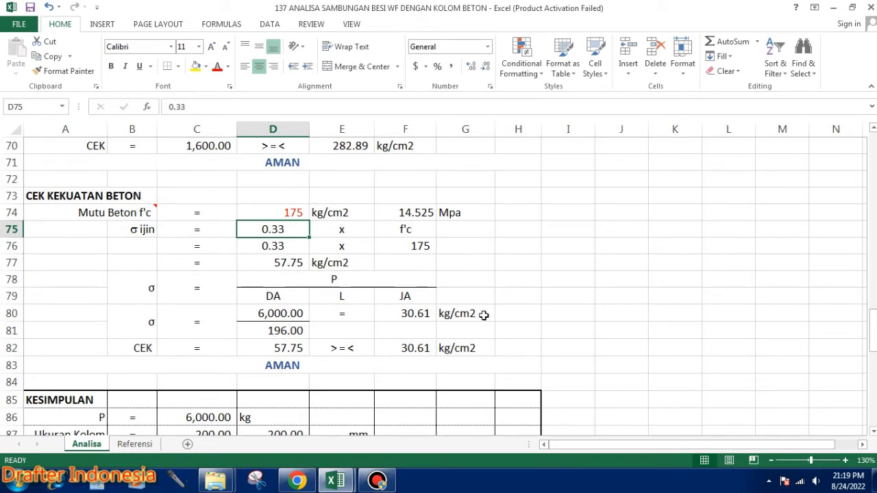
pyautogui.click(348, 277)
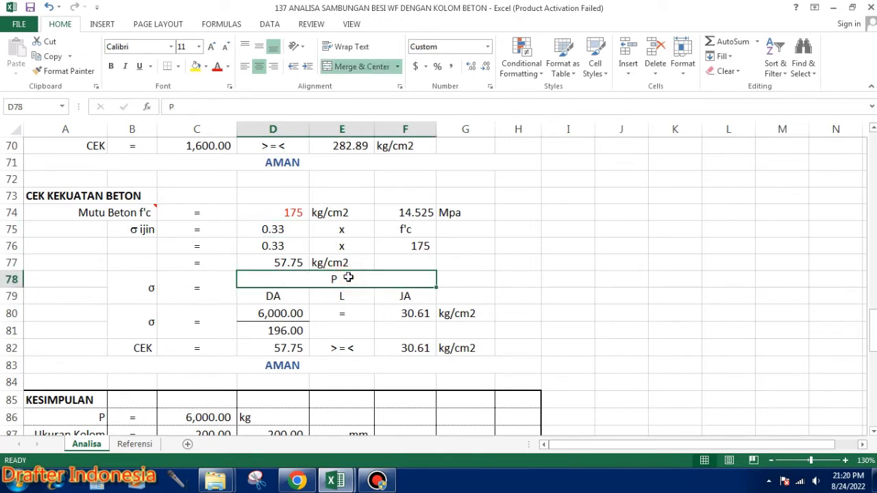
pyautogui.click(303, 296)
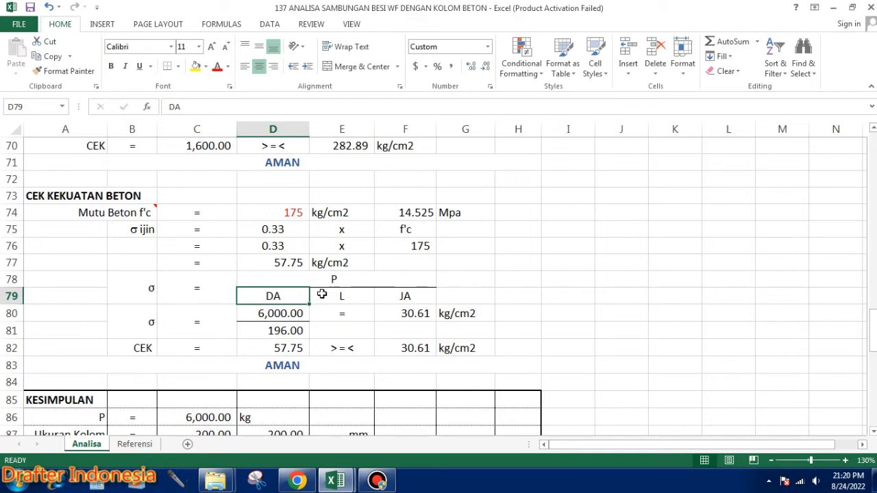
pyautogui.click(343, 299)
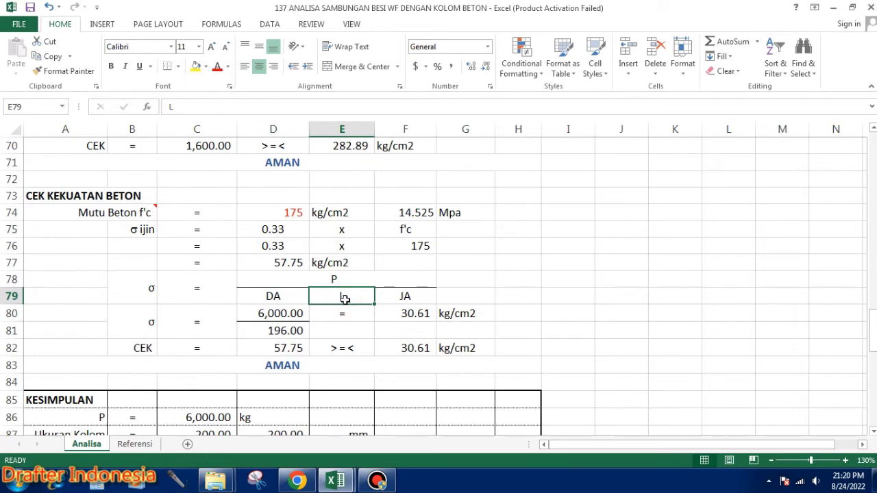
pyautogui.click(416, 297)
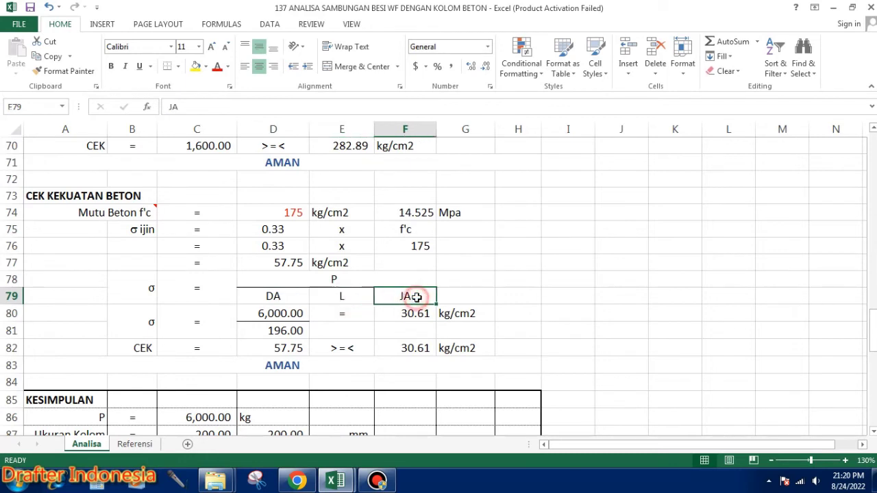
pyautogui.click(289, 296)
pyautogui.click(354, 297)
pyautogui.scroll(4, 355, 298)
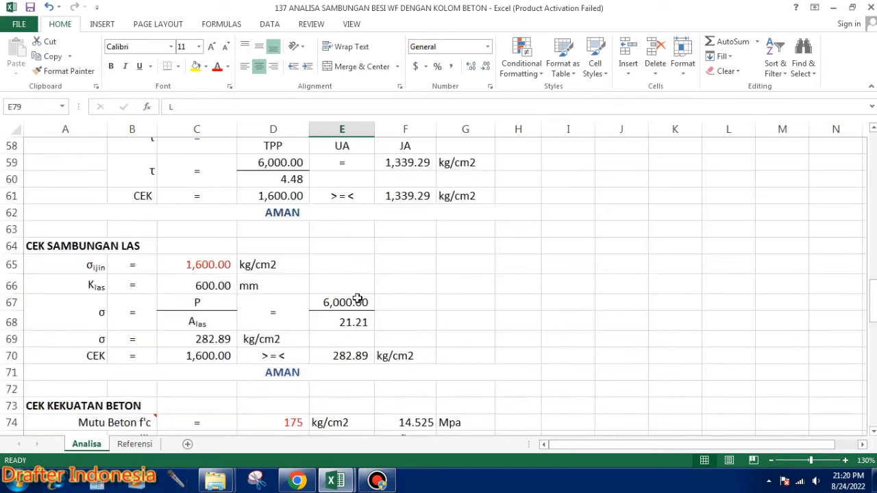
pyautogui.scroll(6, 356, 298)
pyautogui.scroll(5, 358, 298)
pyautogui.scroll(5, 358, 298)
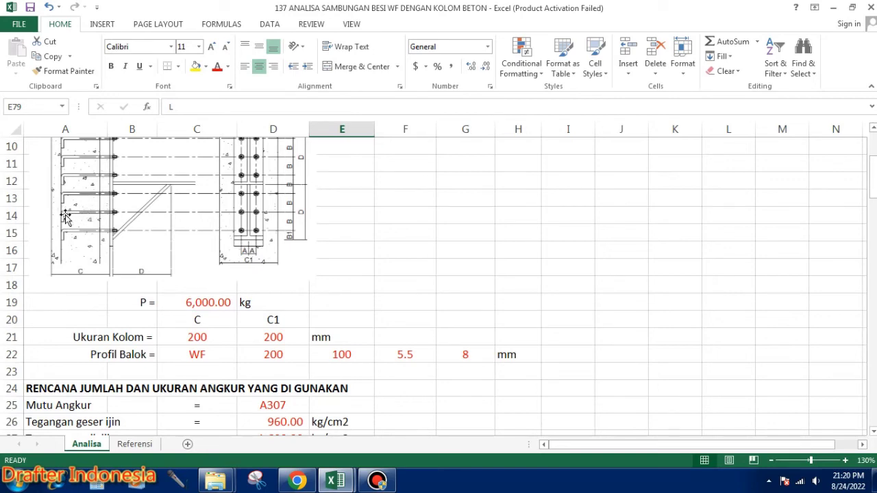
pyautogui.scroll(-1, 337, 235)
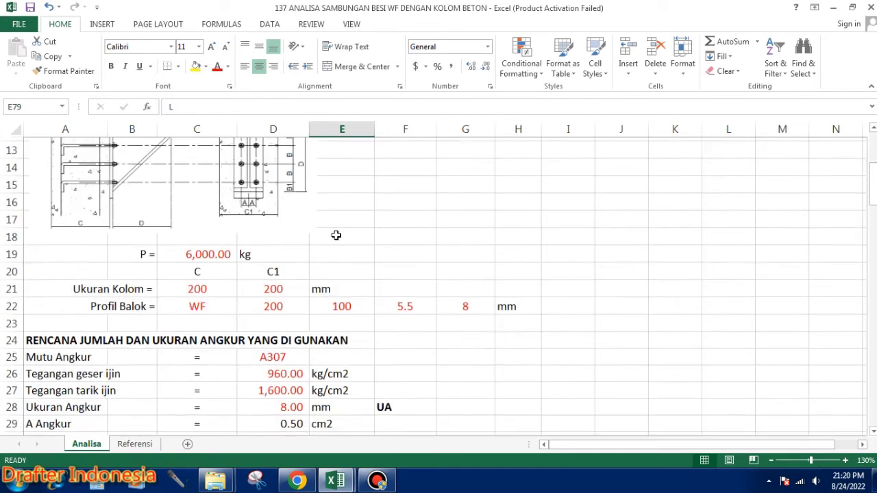
pyautogui.scroll(-3, 349, 241)
pyautogui.scroll(-1, 361, 244)
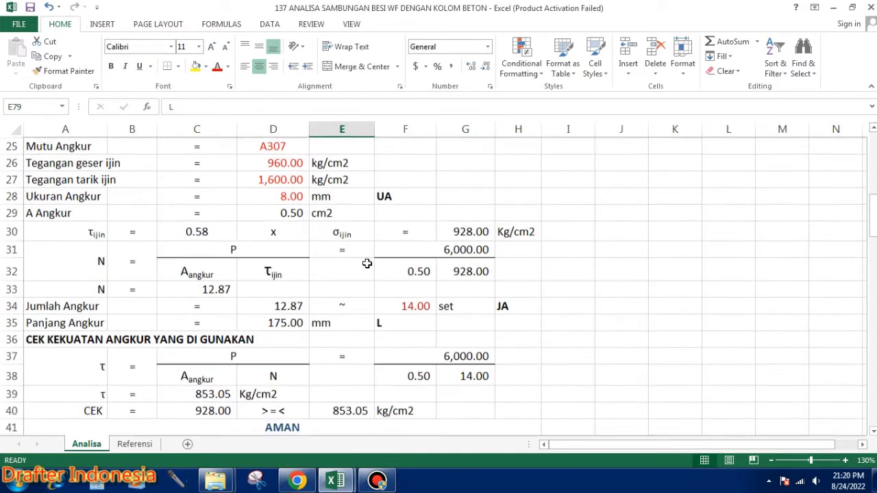
pyautogui.click(299, 324)
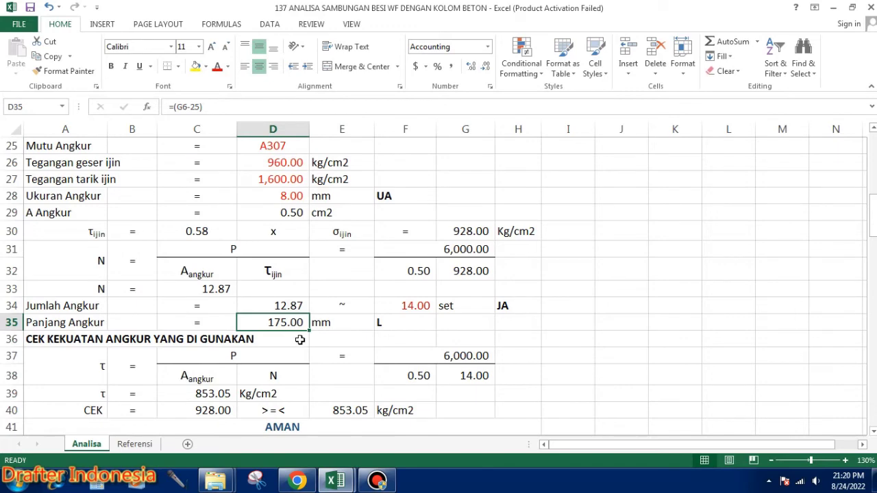
pyautogui.scroll(2, 300, 340)
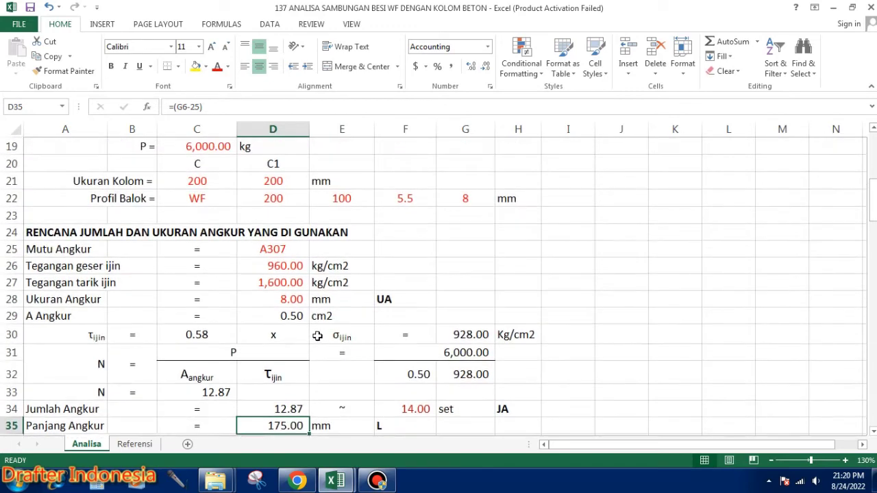
pyautogui.scroll(-5, 362, 326)
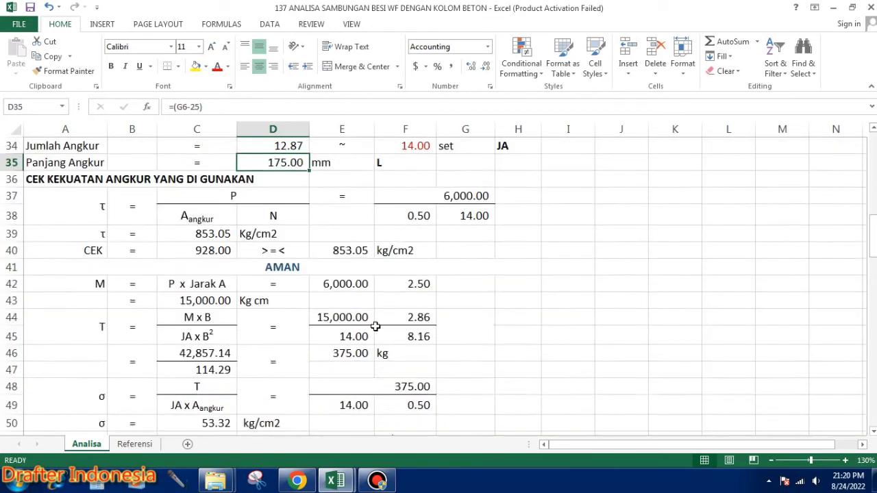
pyautogui.scroll(-3, 374, 326)
pyautogui.scroll(-3, 376, 323)
pyautogui.scroll(-4, 376, 323)
pyautogui.scroll(-3, 377, 322)
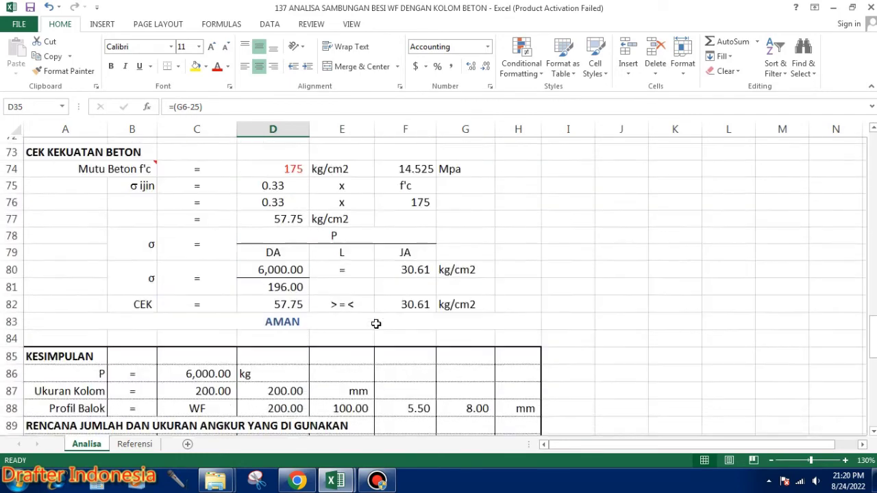
pyautogui.scroll(1, 370, 302)
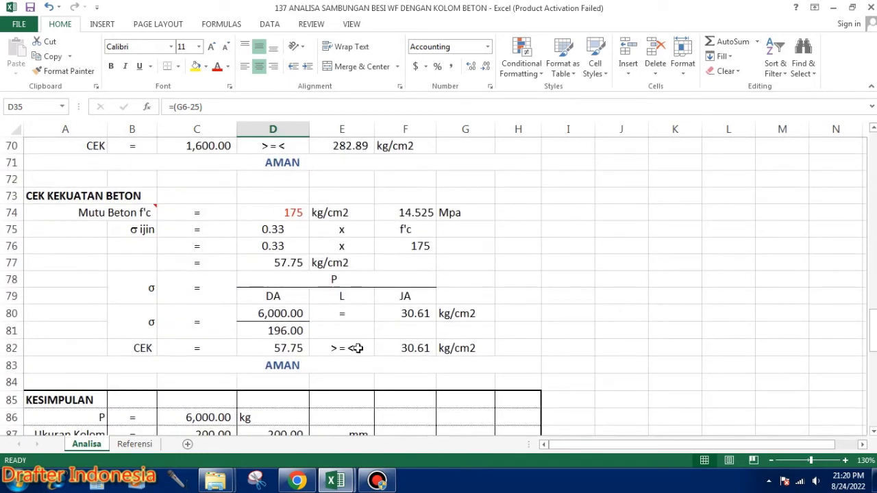
pyautogui.click(284, 313)
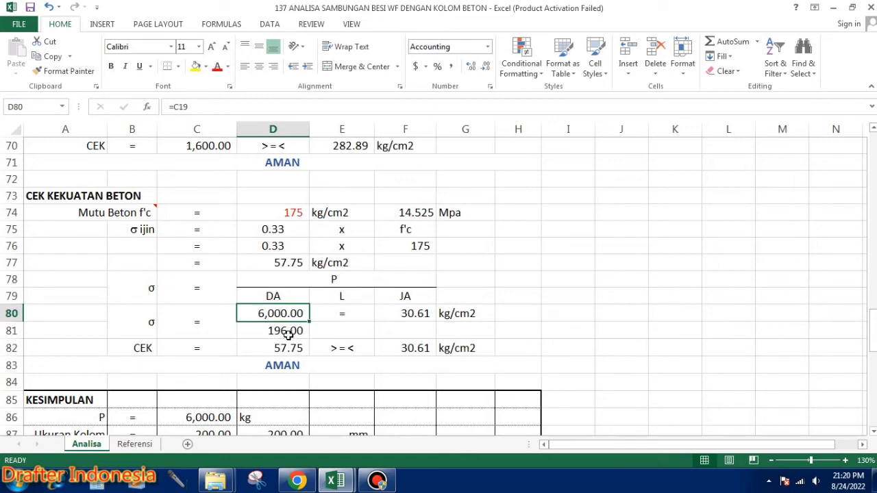
pyautogui.click(287, 331)
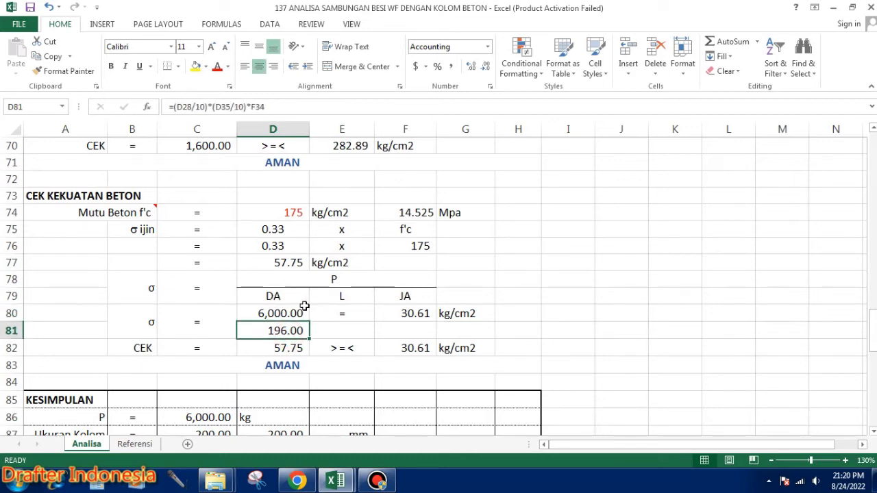
pyautogui.click(418, 313)
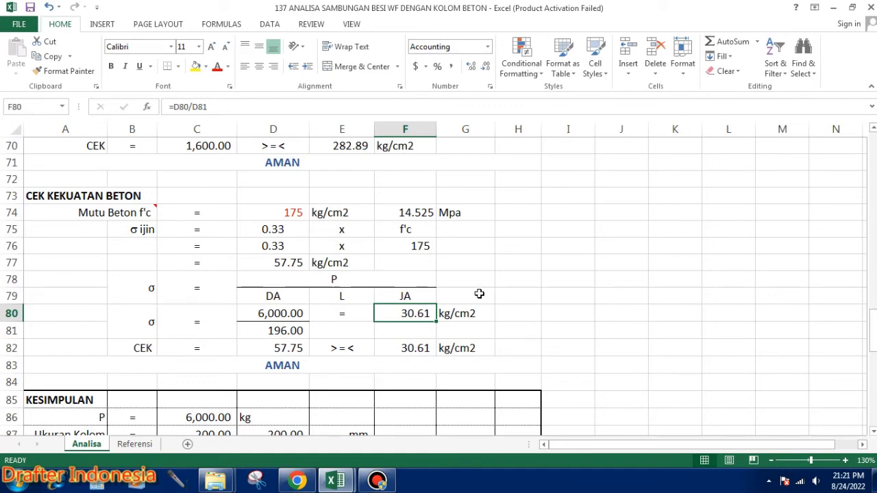
pyautogui.scroll(-1, 479, 293)
pyautogui.scroll(1, 480, 293)
pyautogui.click(290, 213)
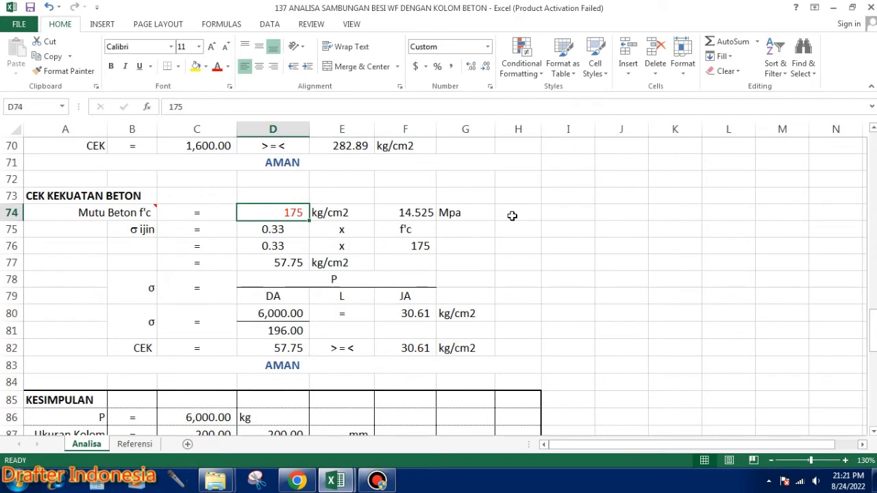
pyautogui.write('100')
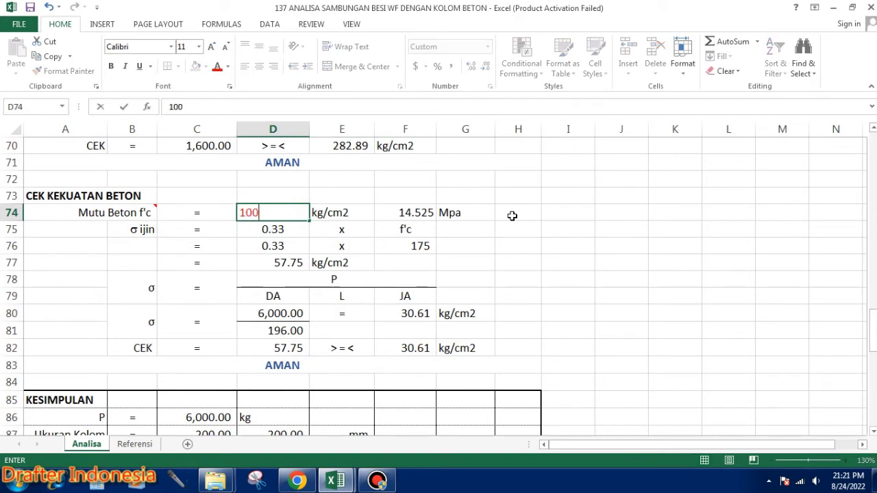
pyautogui.press('Return')
pyautogui.press('Up')
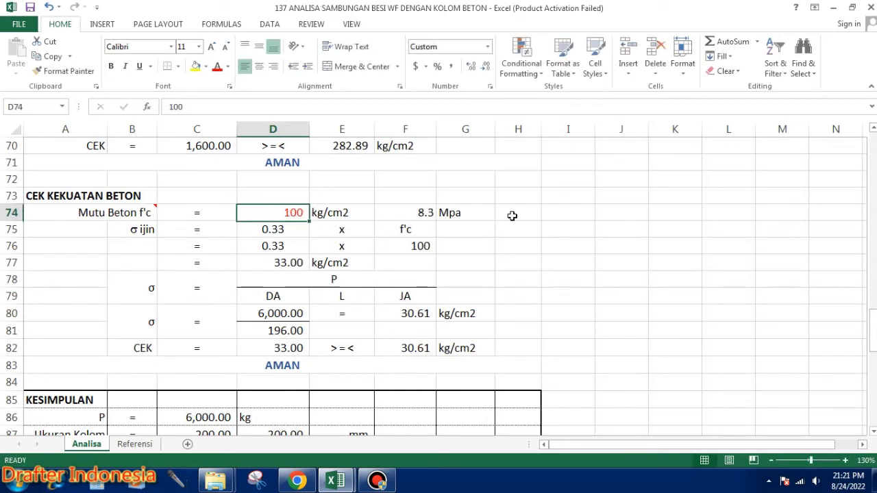
pyautogui.write('50')
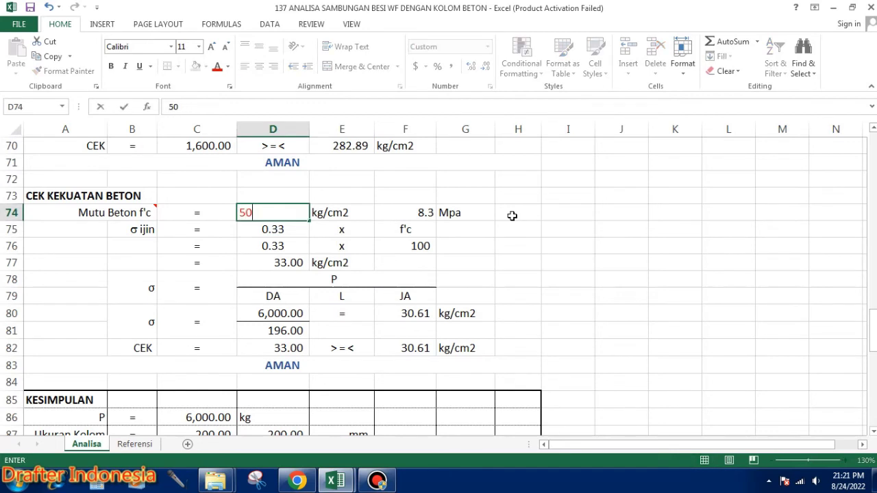
pyautogui.press('Return')
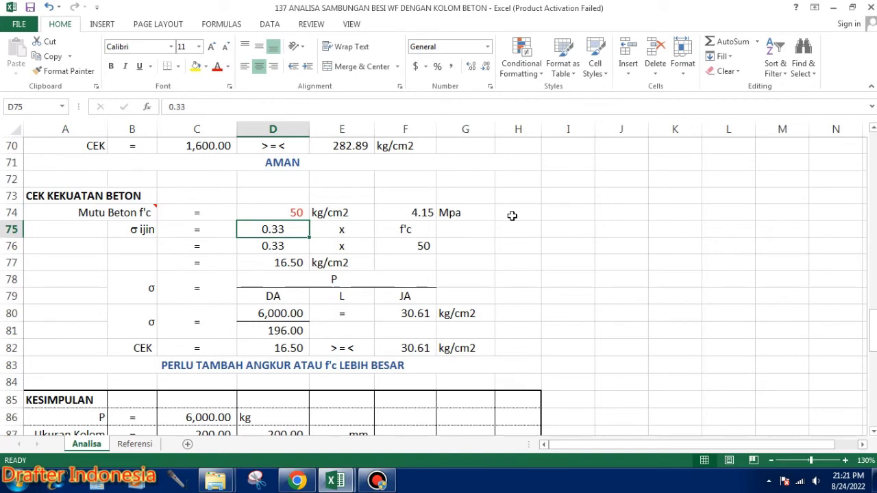
pyautogui.press('Up')
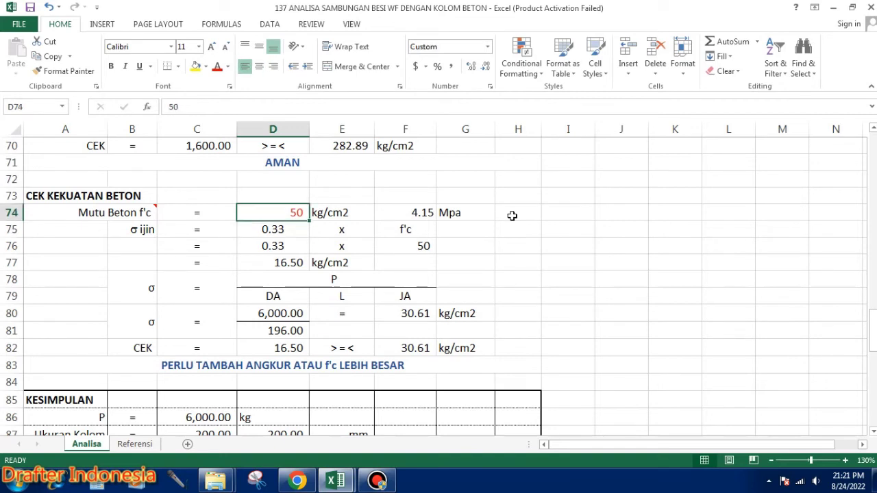
pyautogui.write('17')
pyautogui.press('Return')
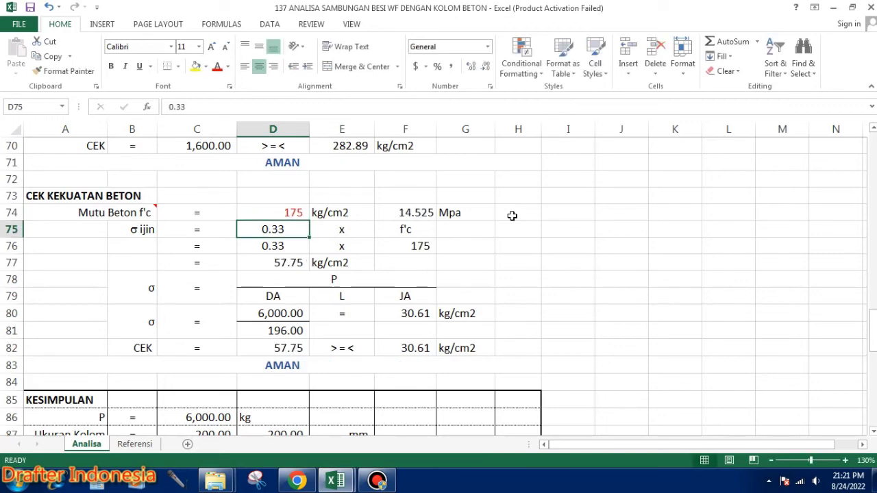
# - Scroll down to the KESIMPULAN table at row 85 (P = 6,000 kg, WF 200×100 beam, 14 anchors)
pyautogui.scroll(-2, 510, 230)
pyautogui.scroll(2, 536, 233)
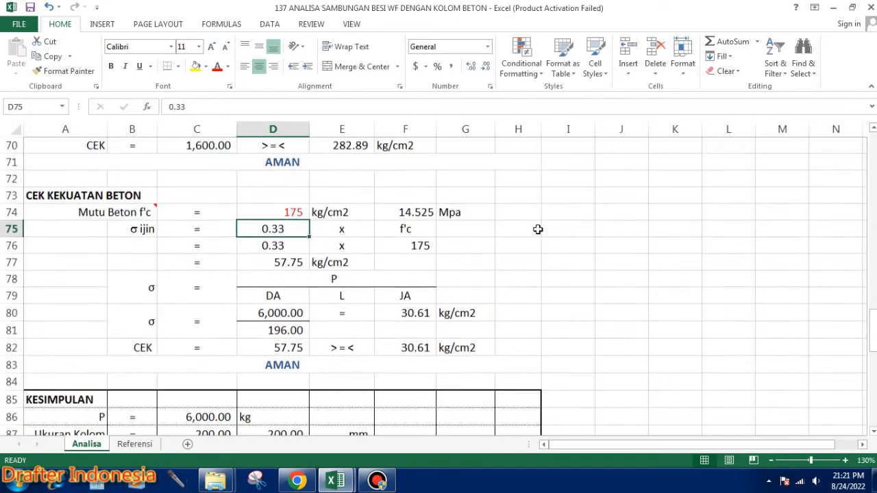
pyautogui.scroll(2, 312, 236)
pyautogui.scroll(3, 314, 249)
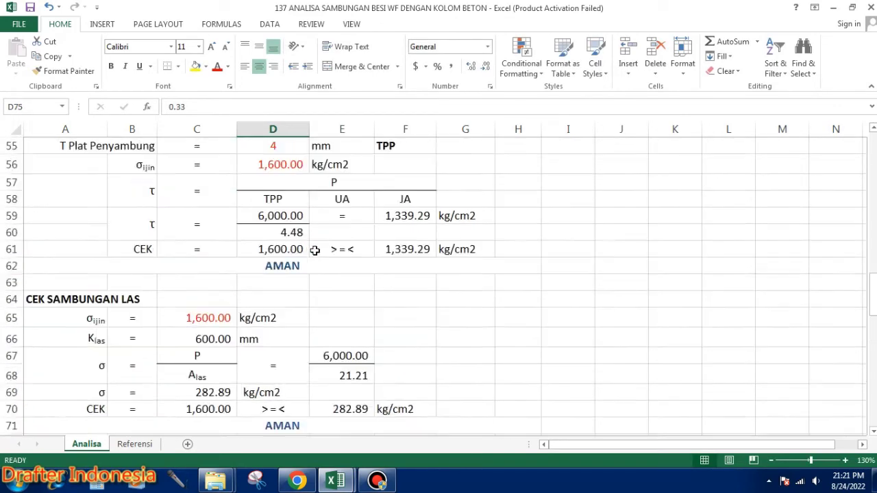
pyautogui.scroll(2, 315, 250)
pyautogui.scroll(4, 314, 250)
pyautogui.scroll(3, 313, 250)
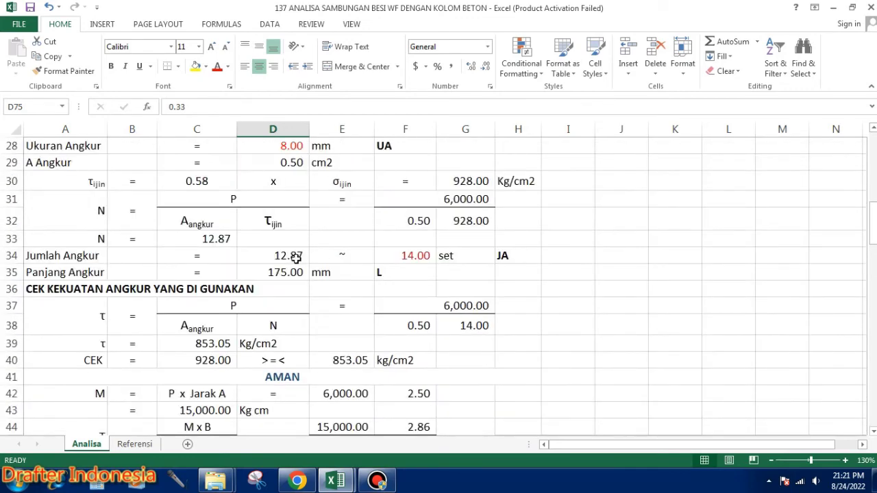
pyautogui.scroll(-2, 274, 243)
pyautogui.scroll(-4, 245, 232)
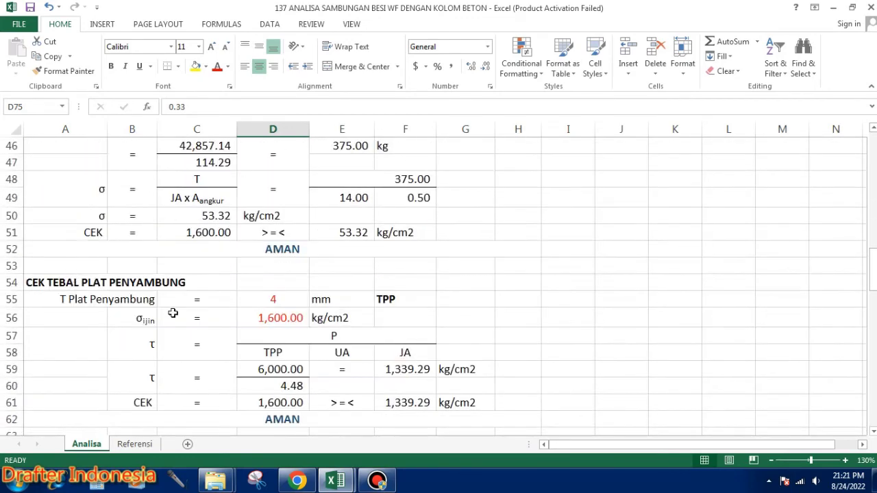
pyautogui.scroll(-1, 422, 293)
pyautogui.scroll(-3, 411, 295)
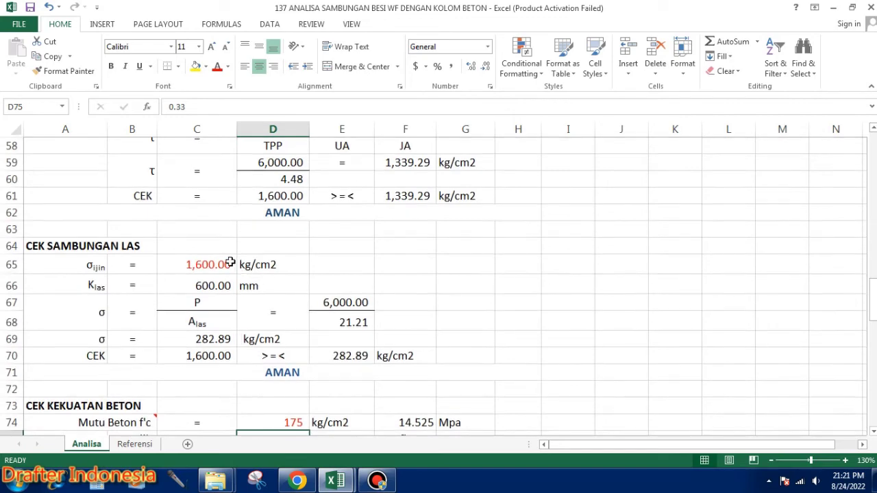
pyautogui.scroll(-3, 447, 264)
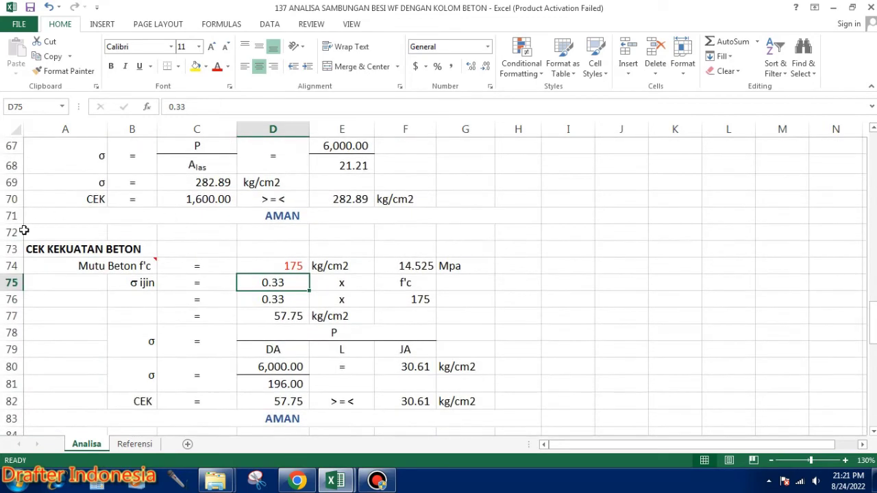
pyautogui.scroll(-1, 430, 254)
pyautogui.scroll(-2, 430, 254)
pyautogui.scroll(-1, 495, 248)
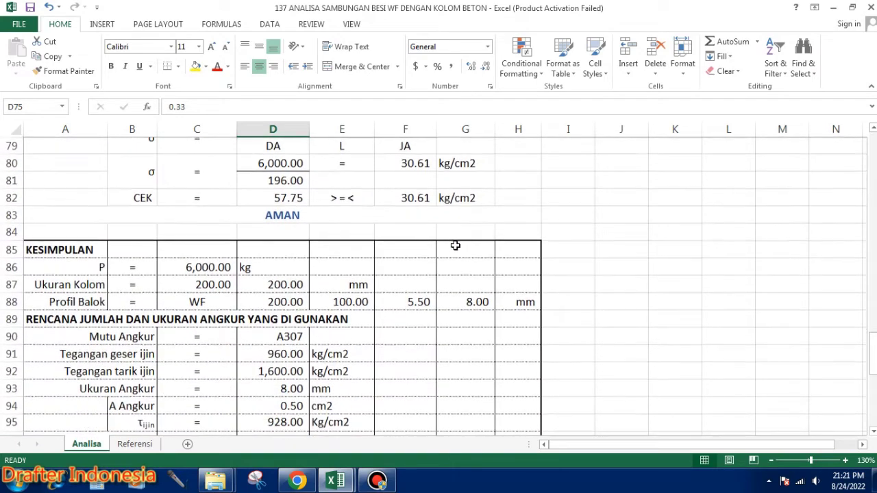
pyautogui.scroll(-1, 89, 248)
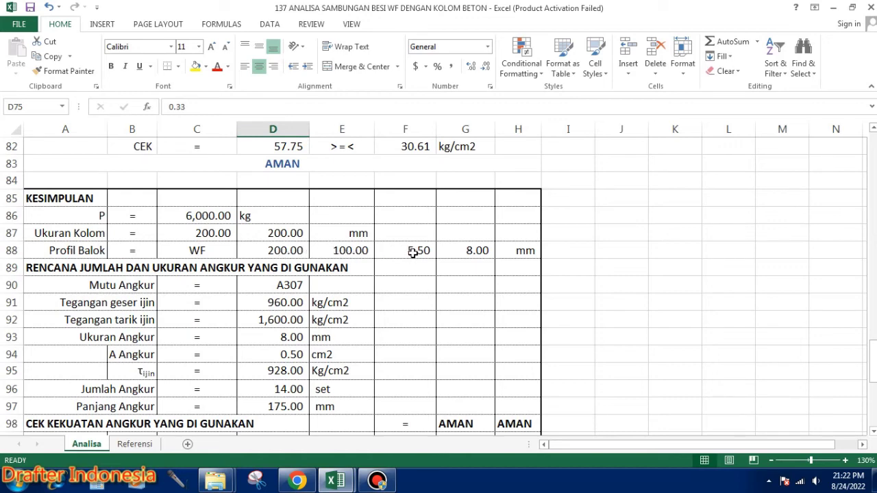
pyautogui.scroll(-1, 522, 252)
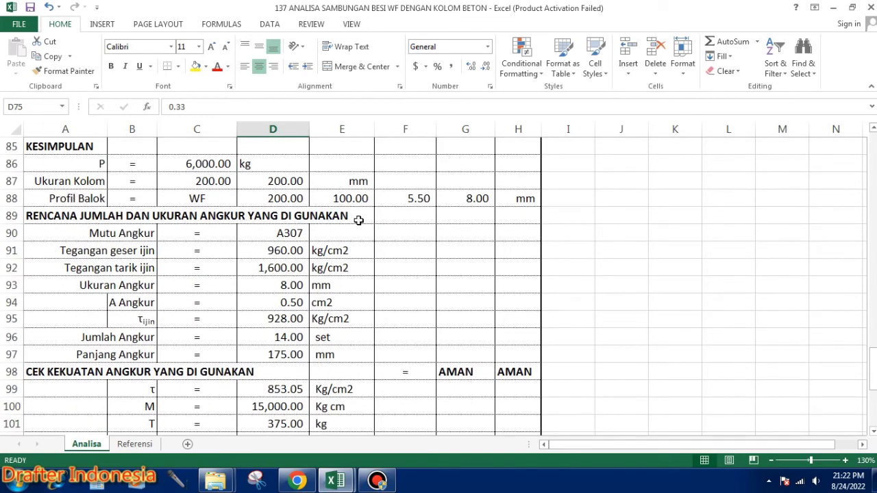
# - Inspect the D90–D97 summary formulas for anchor grade, stresses, size, area, τijin, count and length
pyautogui.click(299, 232)
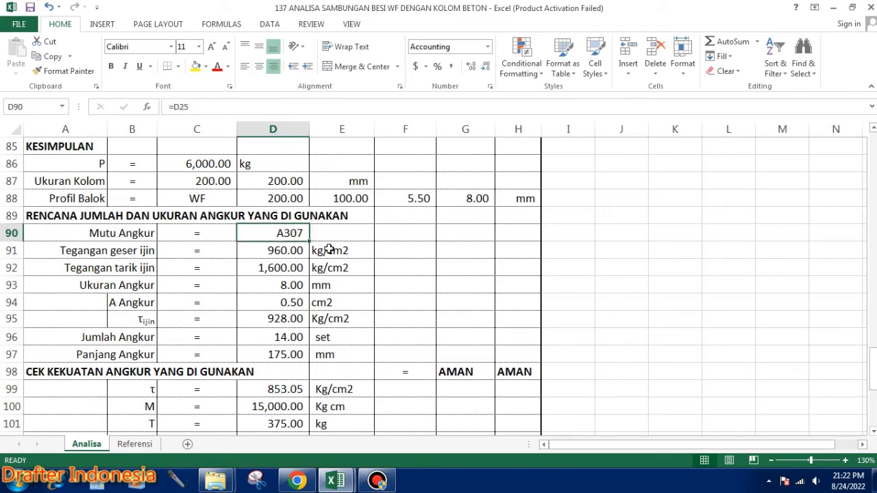
pyautogui.click(298, 250)
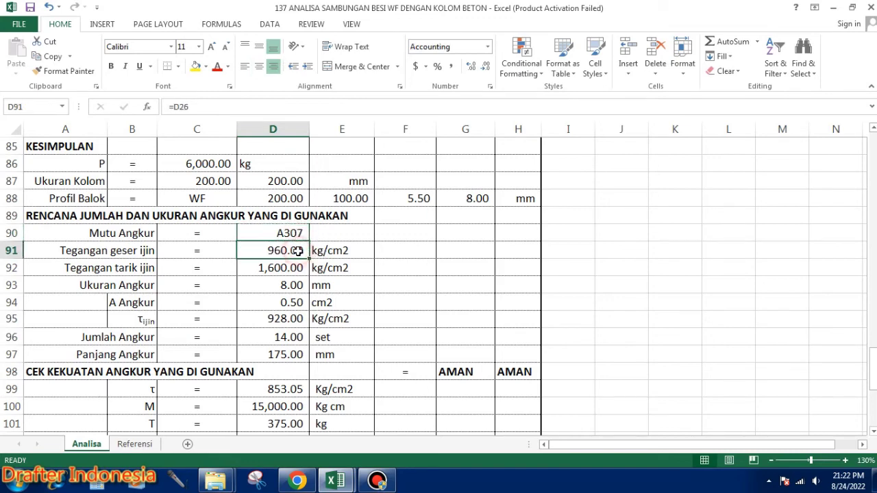
pyautogui.click(295, 269)
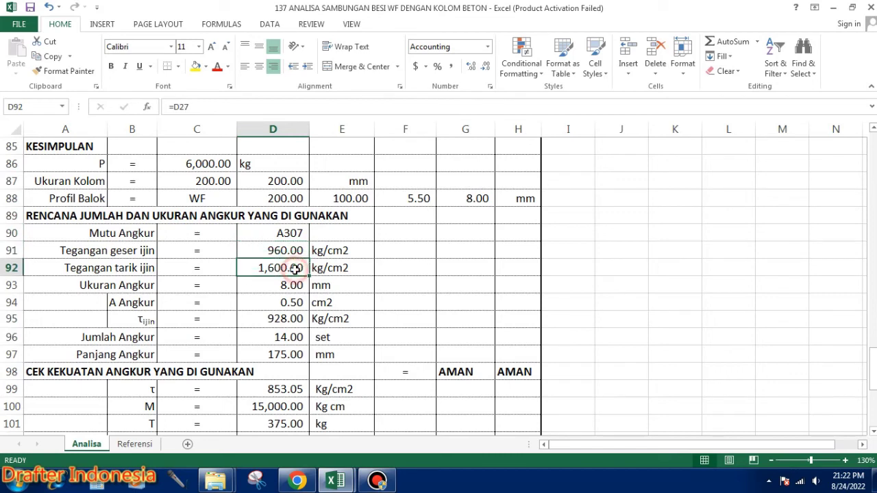
pyautogui.click(300, 285)
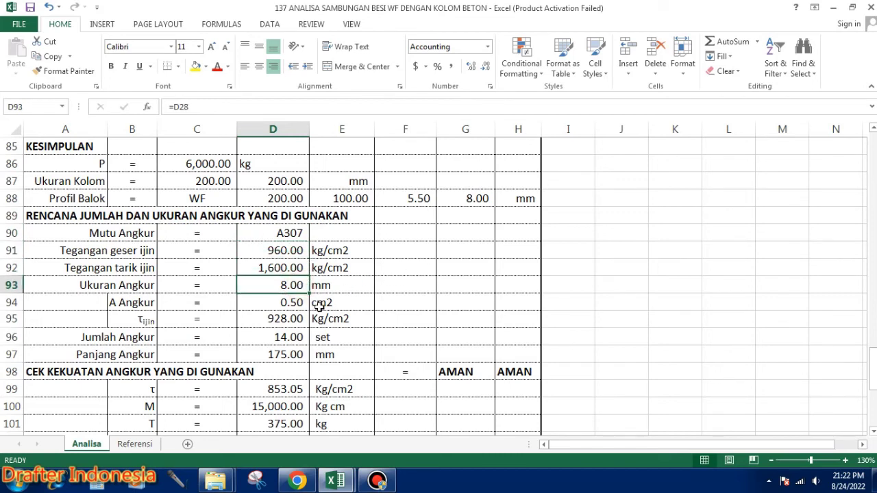
pyautogui.click(290, 304)
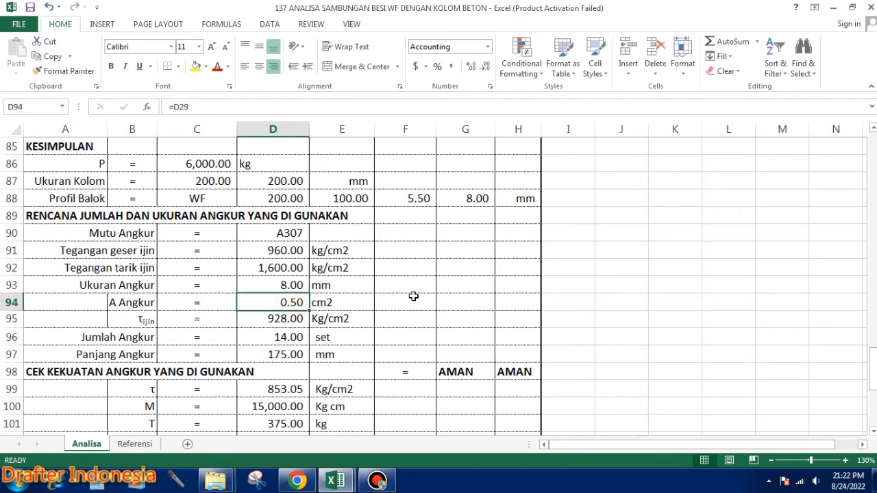
pyautogui.click(284, 322)
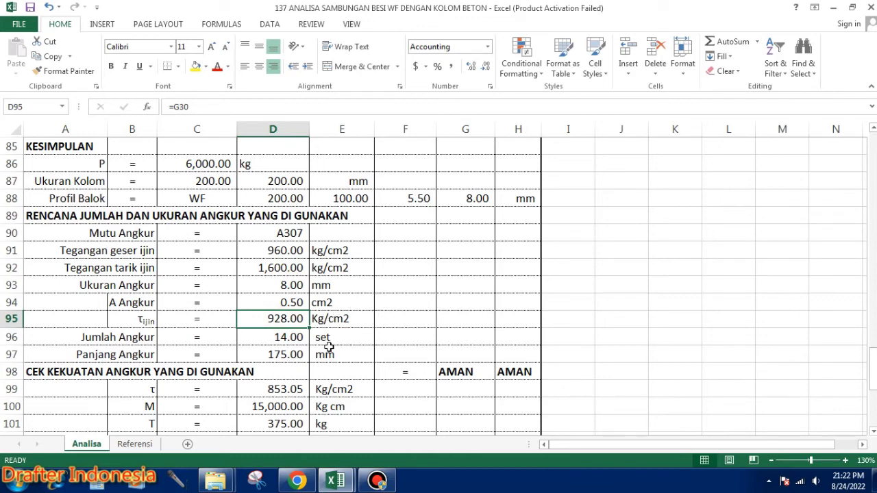
pyautogui.click(296, 336)
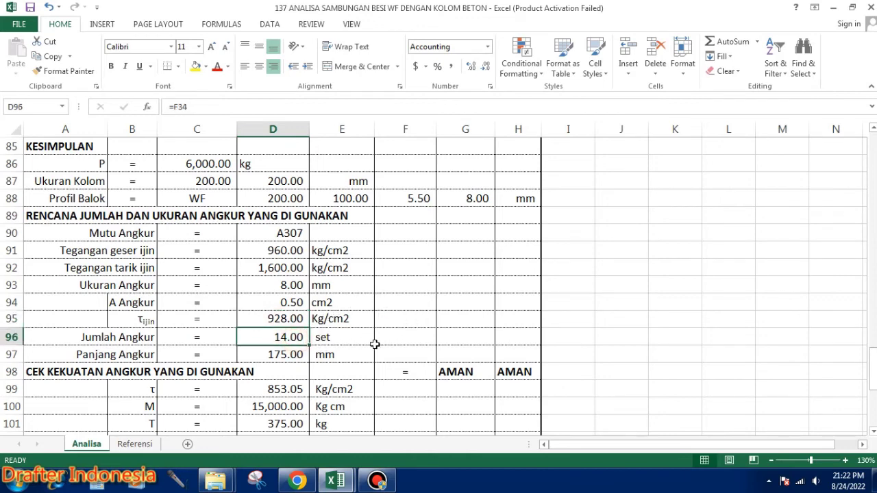
pyautogui.click(294, 355)
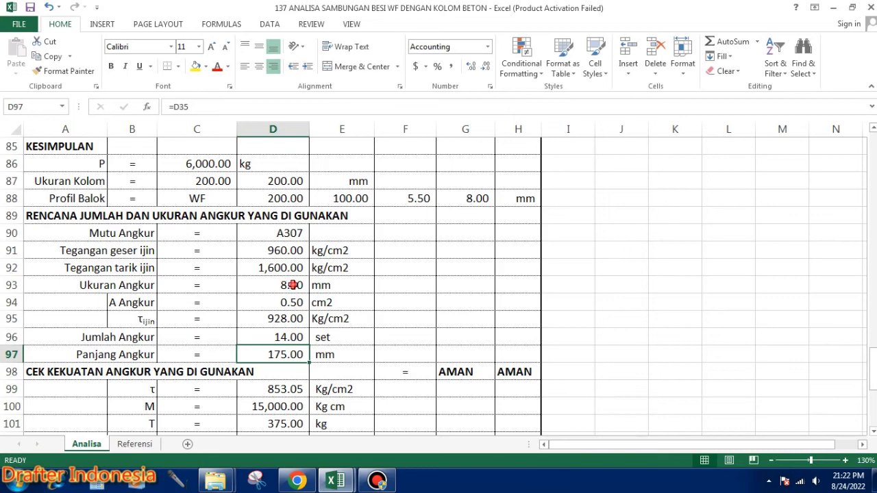
# - Trace the 8.00 mm anchor-size entry in D93 back to the anchor inputs near row 28
pyautogui.click(292, 285)
pyautogui.scroll(10, 307, 287)
pyautogui.scroll(5, 306, 288)
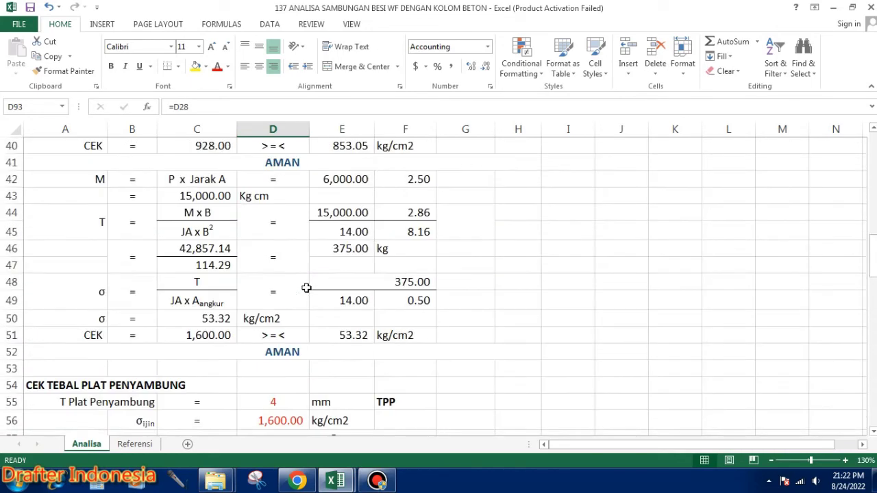
pyautogui.scroll(-2, 307, 288)
pyautogui.scroll(4, 306, 287)
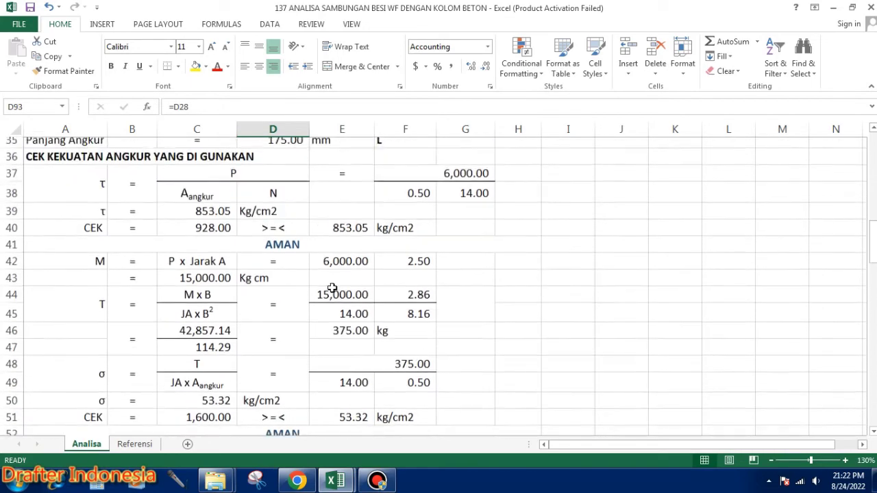
pyautogui.scroll(2, 360, 285)
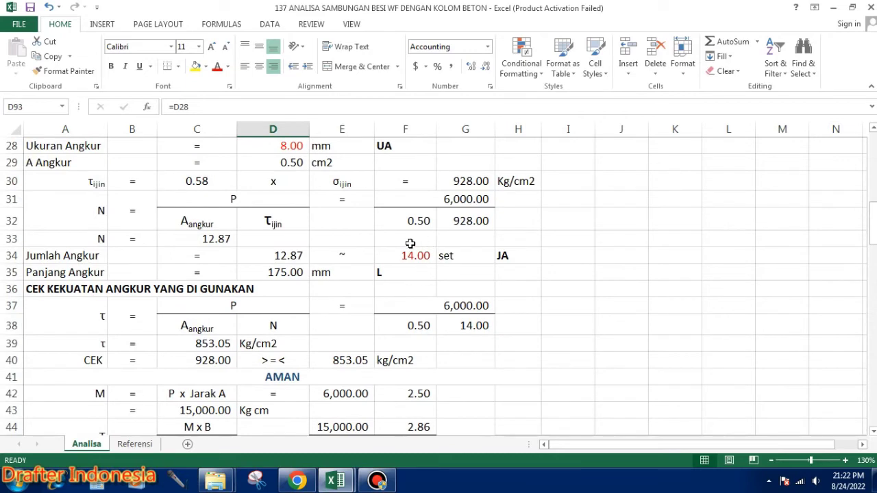
pyautogui.scroll(1, 428, 272)
pyautogui.click(289, 195)
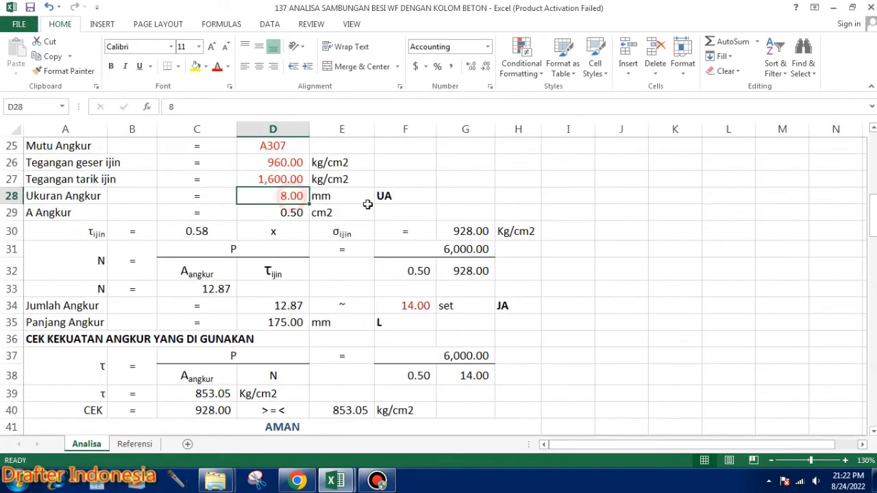
pyautogui.write('10')
pyautogui.press('Return')
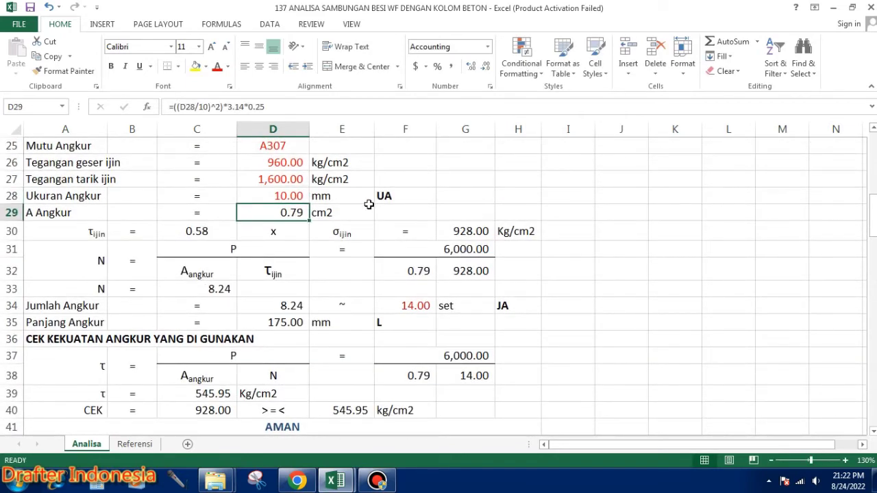
pyautogui.click(411, 307)
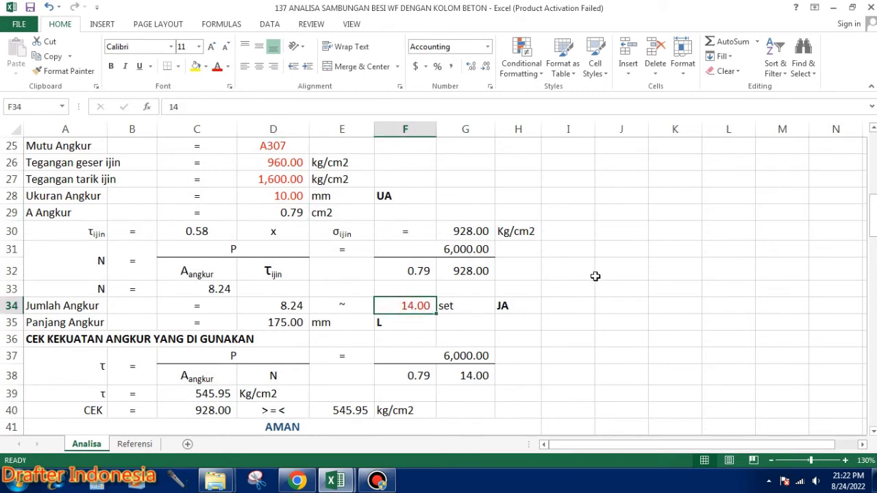
pyautogui.write('9')
pyautogui.press('Return')
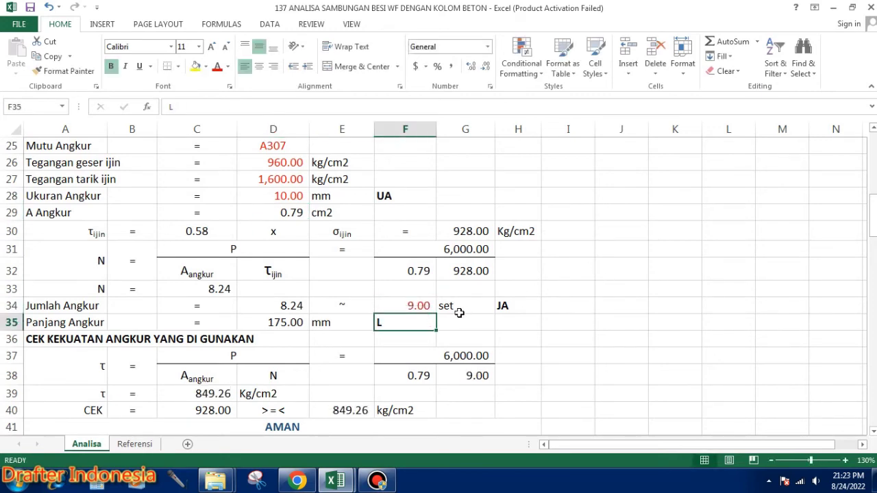
pyautogui.scroll(4, 411, 301)
pyautogui.scroll(4, 394, 293)
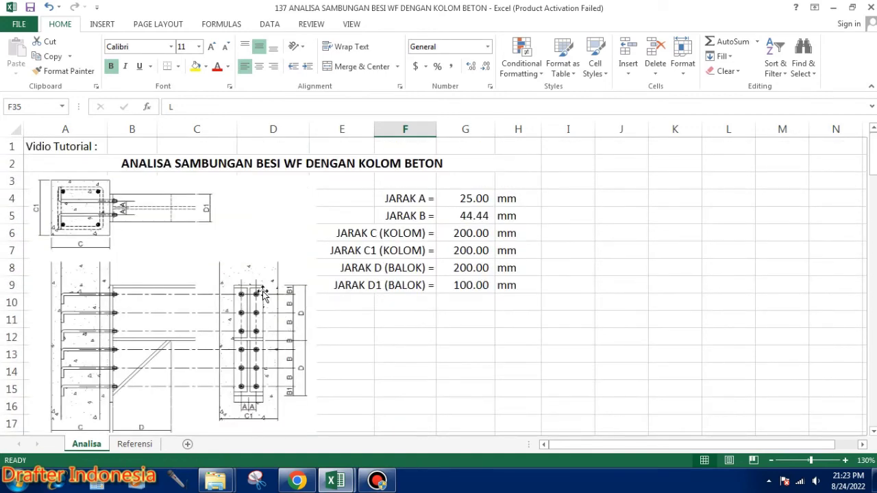
pyautogui.scroll(-5, 336, 295)
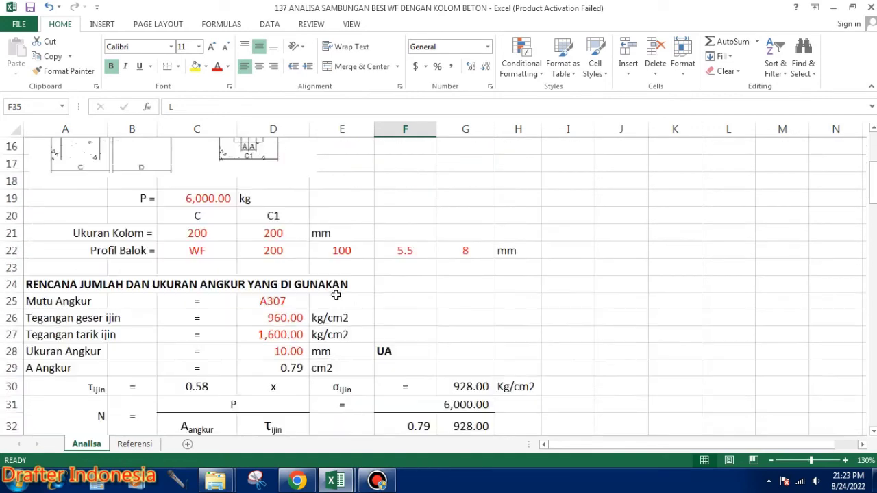
pyautogui.scroll(-1, 336, 295)
pyautogui.scroll(-1, 411, 356)
pyautogui.click(419, 357)
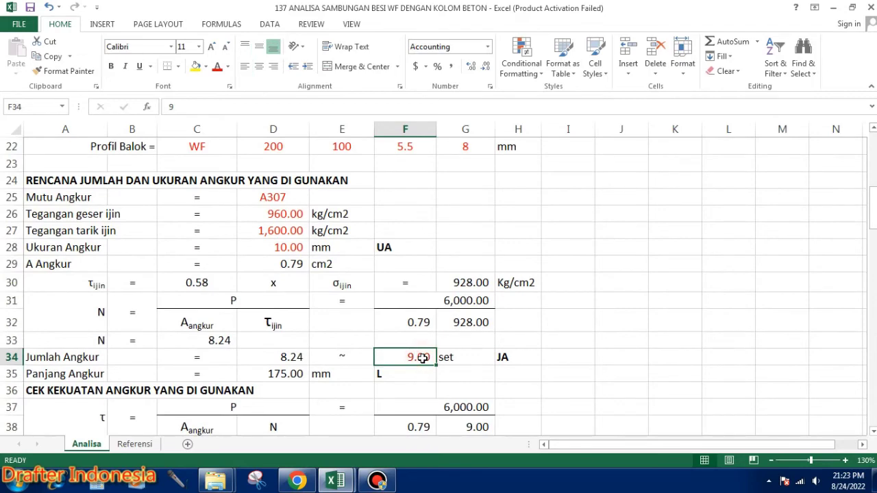
pyautogui.write('10')
pyautogui.press('Return')
pyautogui.scroll(-2, 423, 357)
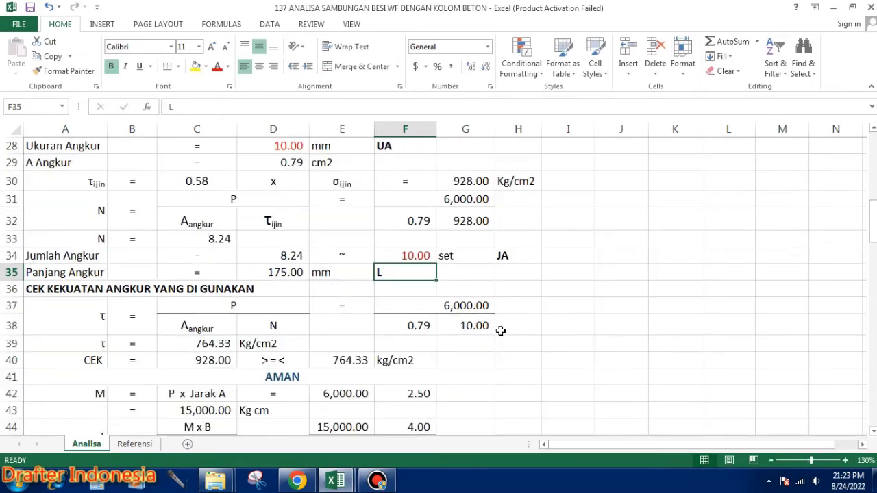
pyautogui.scroll(-2, 501, 333)
pyautogui.scroll(-3, 497, 322)
pyautogui.scroll(-1, 421, 308)
pyautogui.scroll(-3, 416, 305)
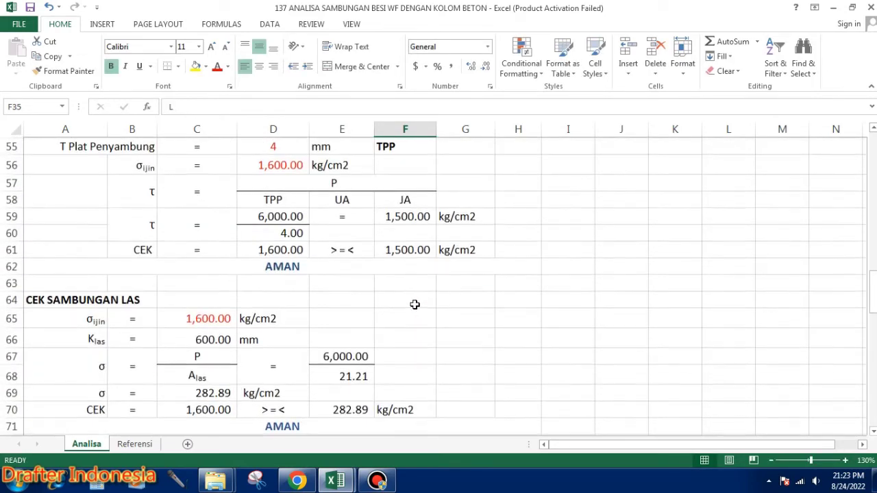
pyautogui.scroll(-1, 416, 304)
pyautogui.scroll(-4, 416, 305)
pyautogui.scroll(-3, 416, 305)
pyautogui.scroll(-1, 416, 304)
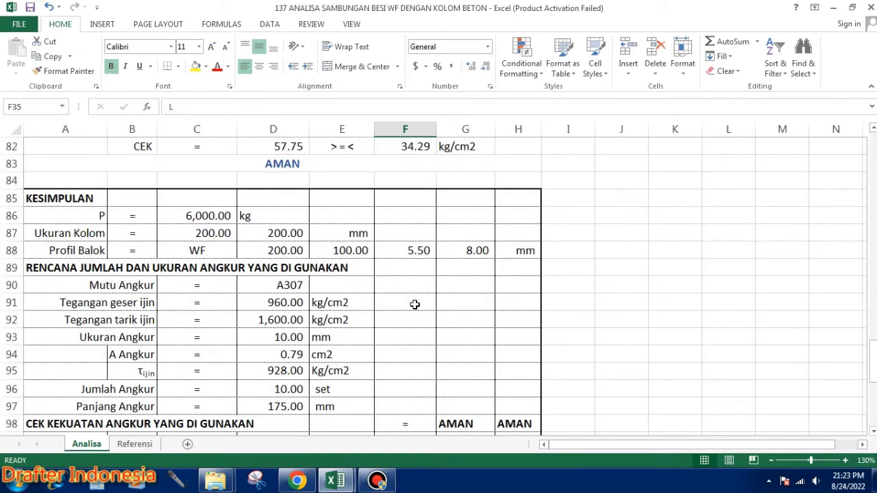
pyautogui.scroll(-2, 415, 305)
pyautogui.scroll(-1, 416, 305)
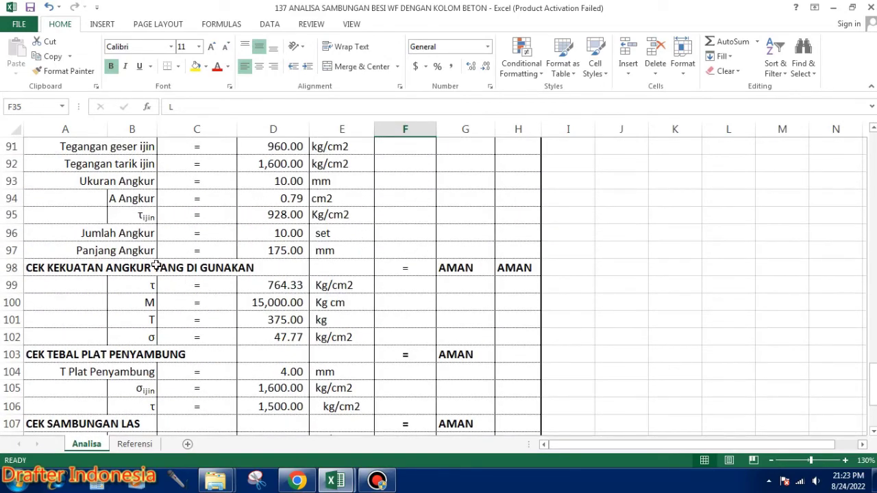
pyautogui.scroll(1, 319, 301)
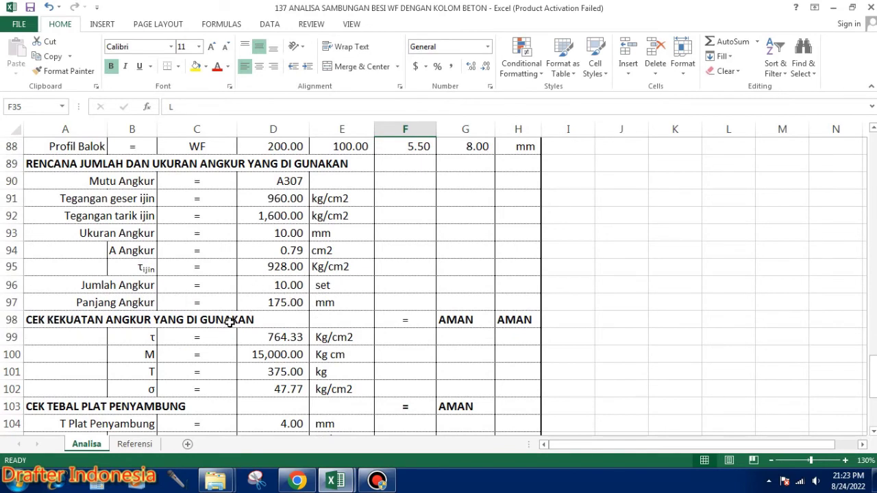
pyautogui.scroll(-1, 230, 322)
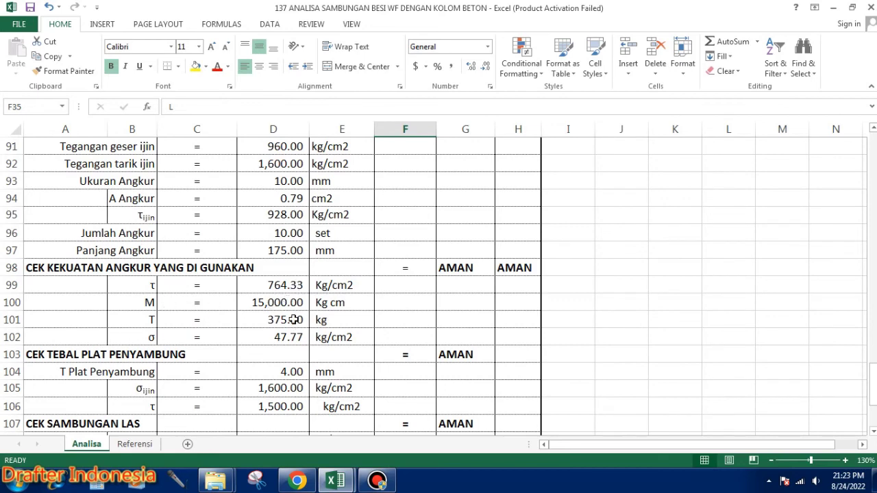
pyautogui.click(293, 319)
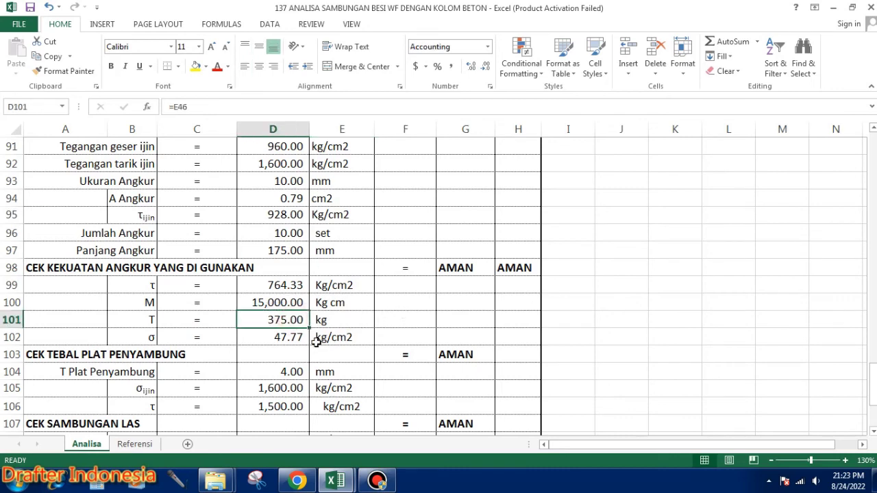
pyautogui.click(292, 340)
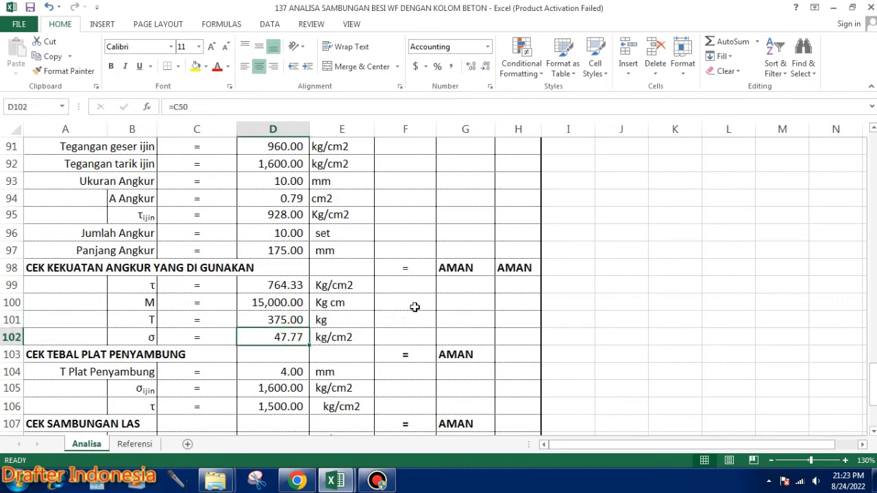
pyautogui.scroll(-2, 414, 307)
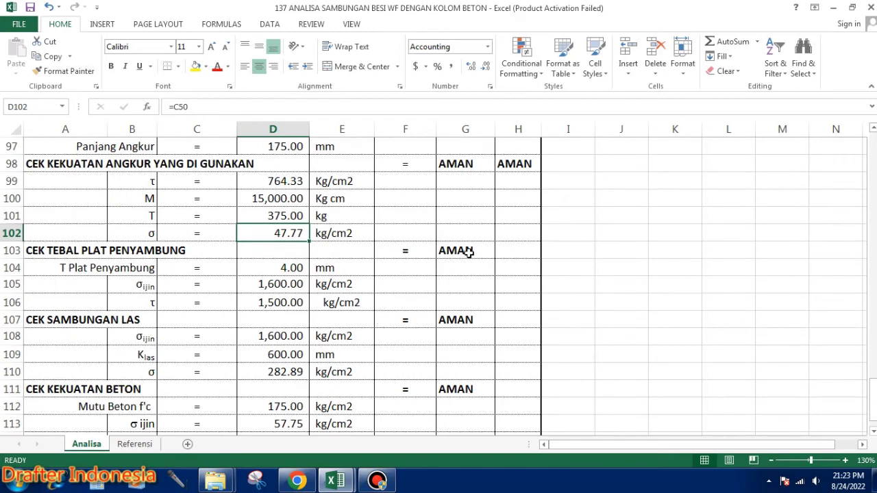
pyautogui.click(296, 268)
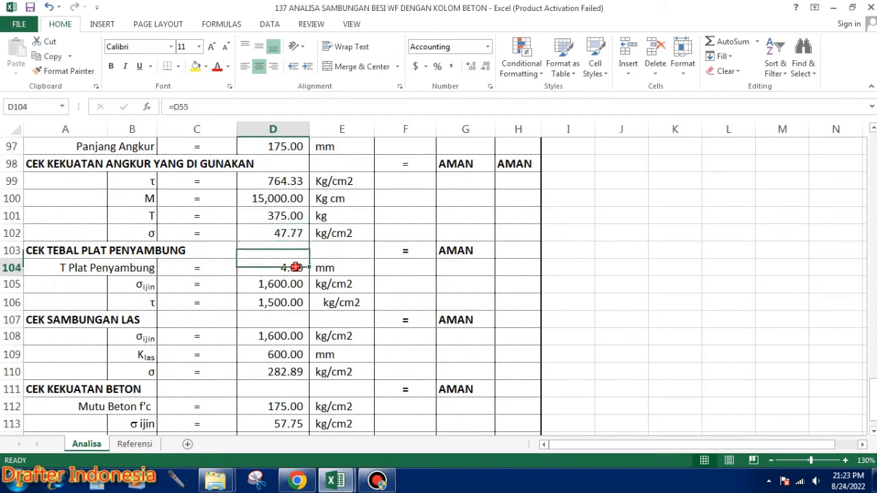
pyautogui.click(288, 283)
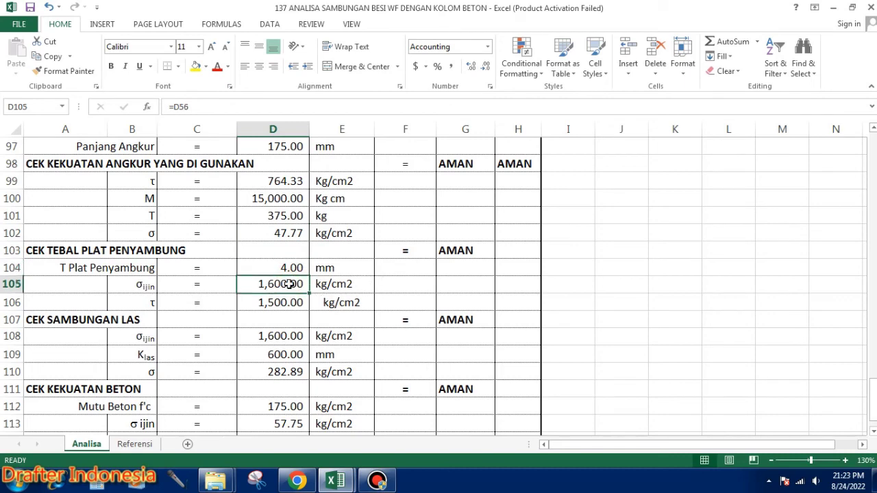
pyautogui.click(289, 304)
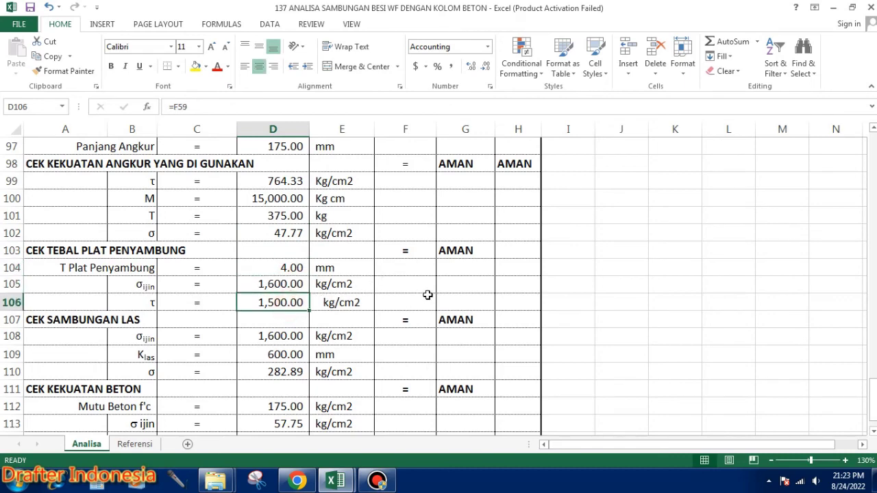
pyautogui.scroll(-1, 427, 293)
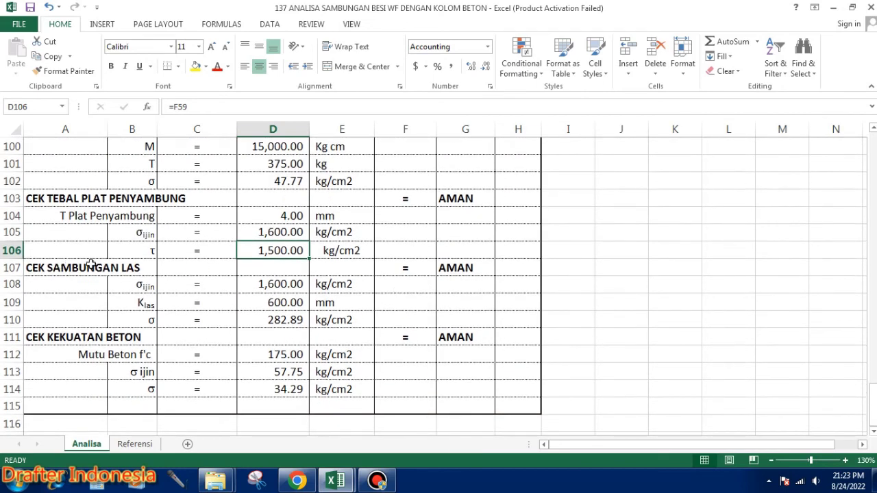
pyautogui.click(476, 267)
pyautogui.click(277, 286)
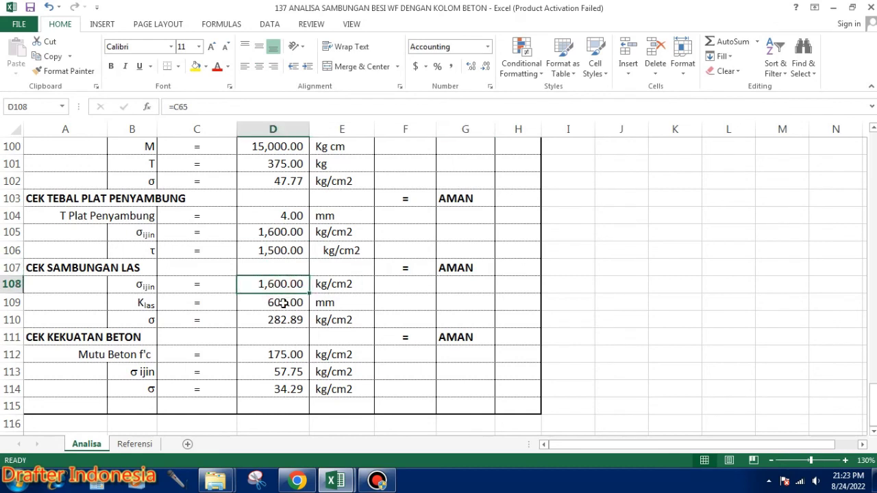
pyautogui.click(284, 302)
pyautogui.click(296, 322)
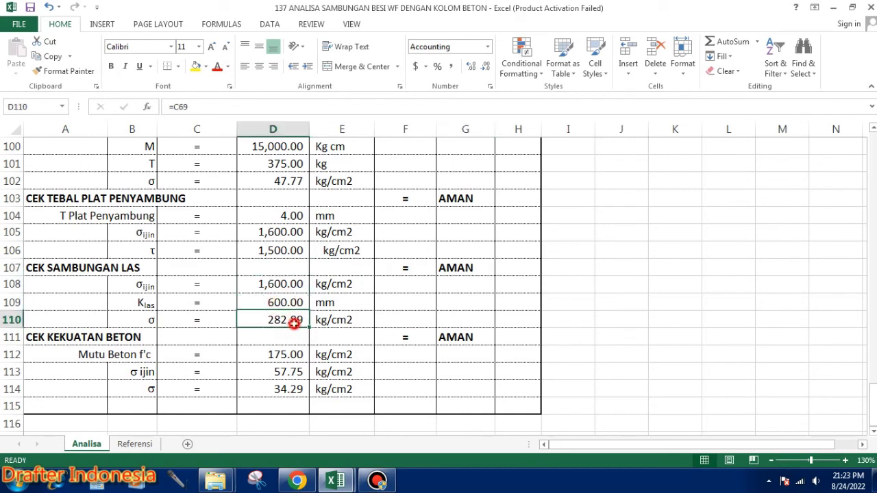
pyautogui.scroll(-1, 423, 318)
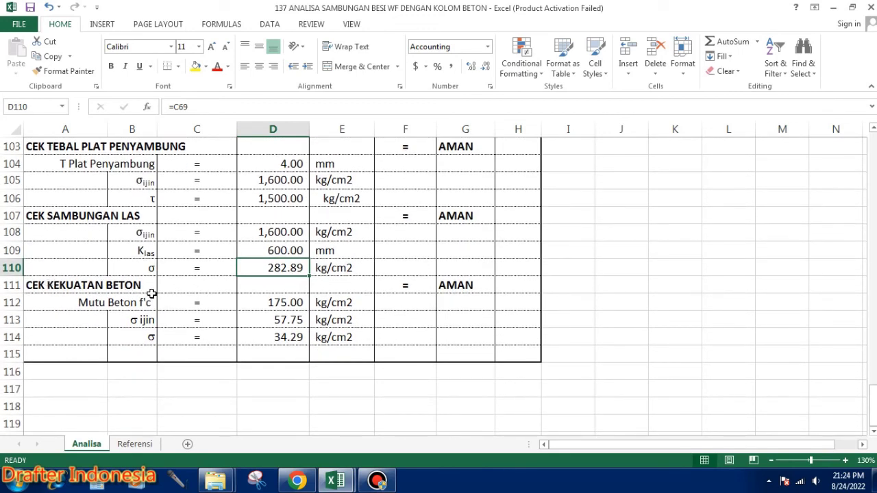
pyautogui.click(299, 301)
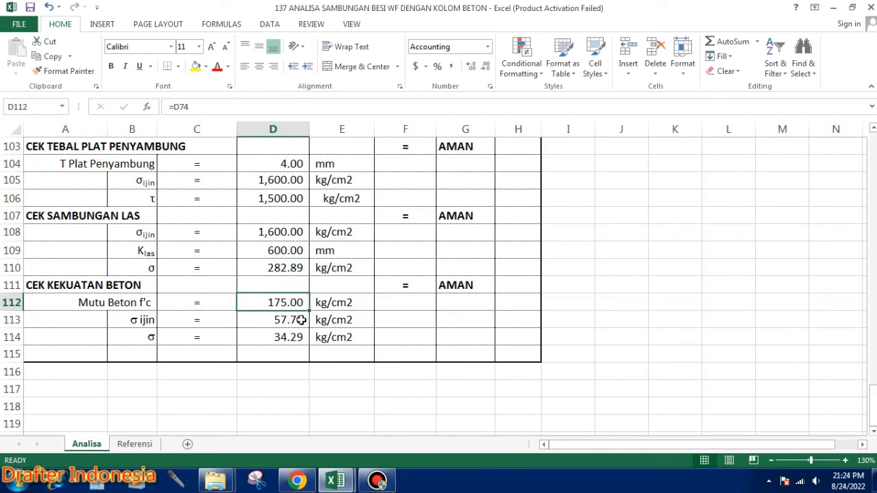
pyautogui.click(300, 319)
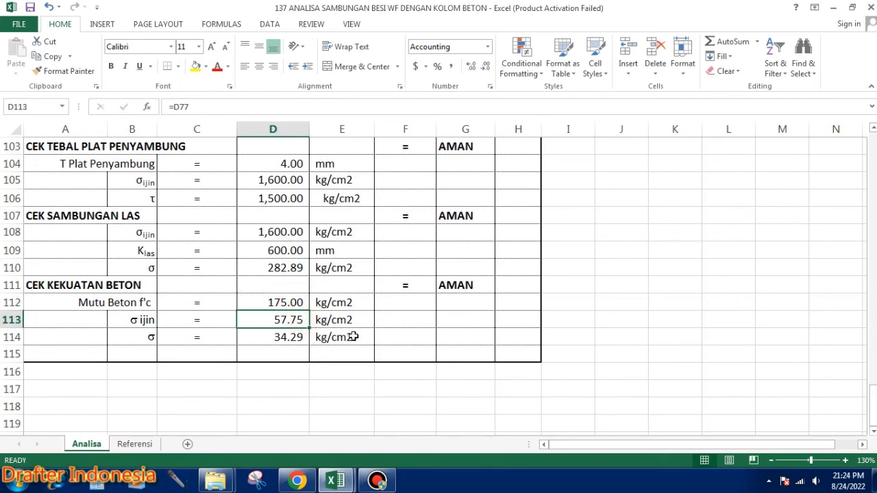
pyautogui.click(300, 337)
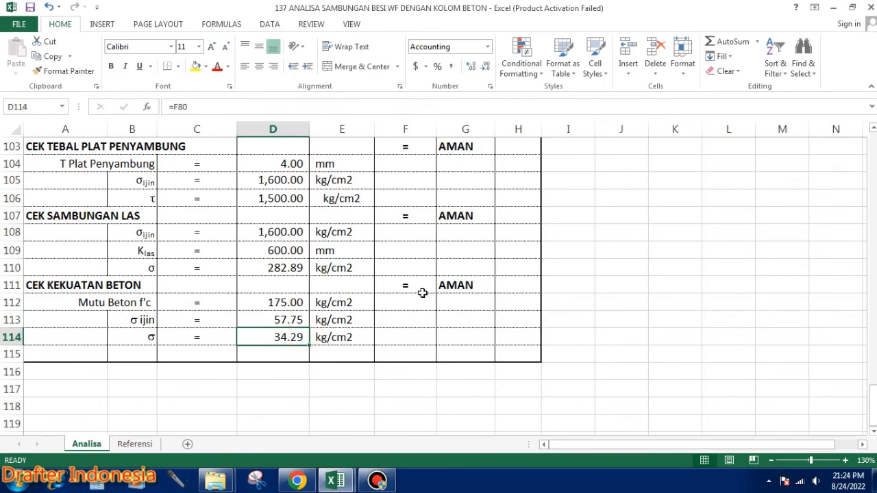
# - Scroll back up to the connection drawing at the top of the sheet
pyautogui.scroll(3, 389, 305)
pyautogui.scroll(3, 388, 305)
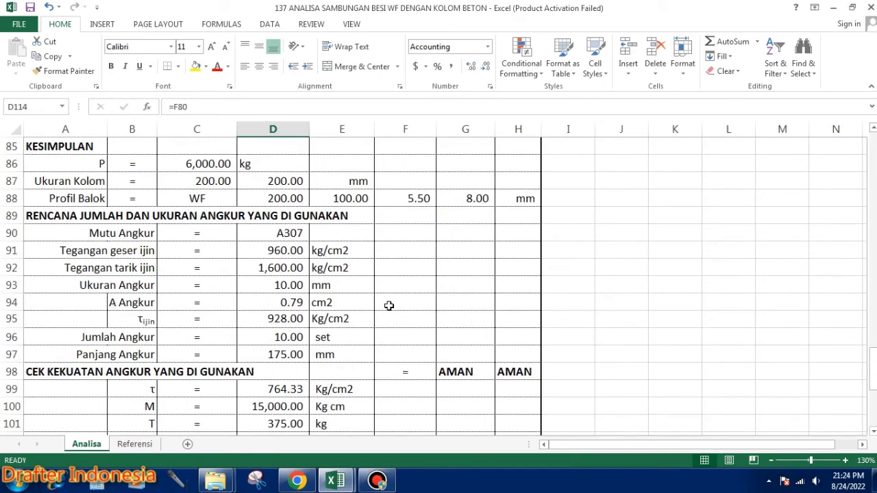
pyautogui.scroll(4, 389, 305)
pyautogui.scroll(4, 388, 305)
pyautogui.scroll(4, 389, 305)
pyautogui.scroll(4, 388, 305)
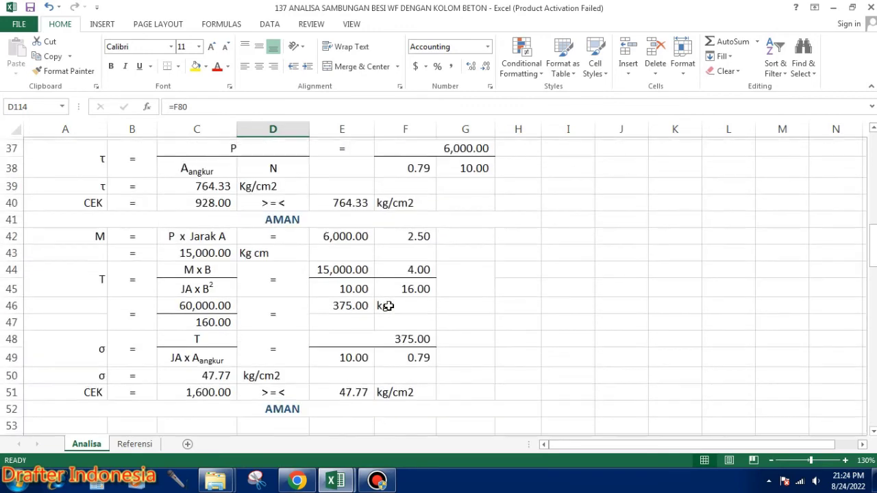
pyautogui.scroll(6, 389, 305)
pyautogui.scroll(3, 389, 305)
pyautogui.scroll(1, 389, 306)
pyautogui.scroll(1, 389, 308)
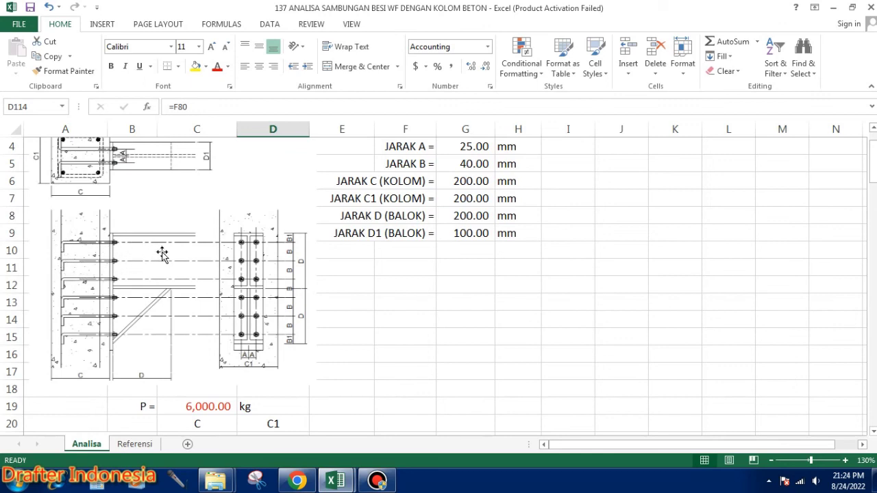
# - Scroll down to the summary showing the 4 mm plate at τ = 1,500.00 kg/cm2, AMAN
pyautogui.scroll(-1, 251, 244)
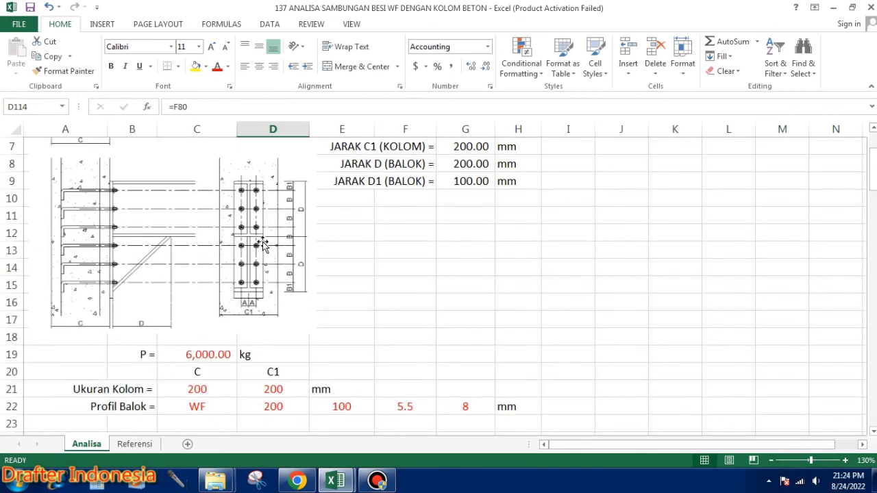
pyautogui.scroll(-1, 264, 245)
pyautogui.scroll(-1, 274, 244)
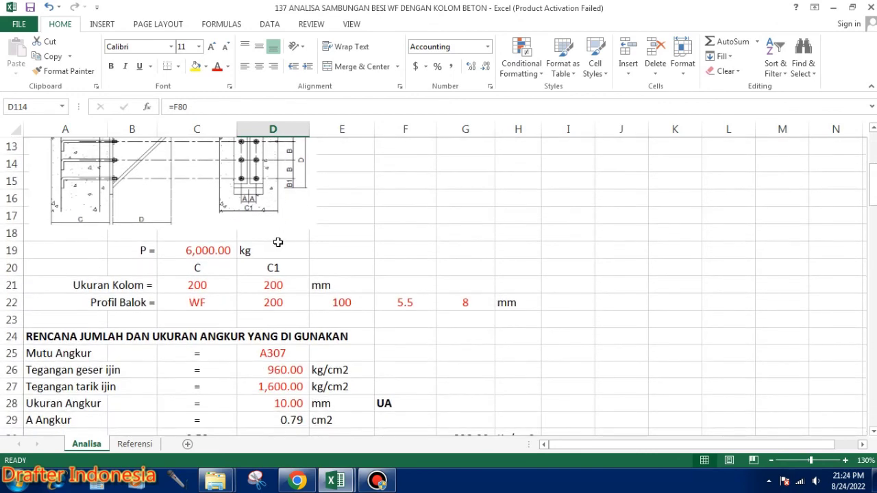
pyautogui.scroll(1, 278, 246)
pyautogui.scroll(-3, 278, 245)
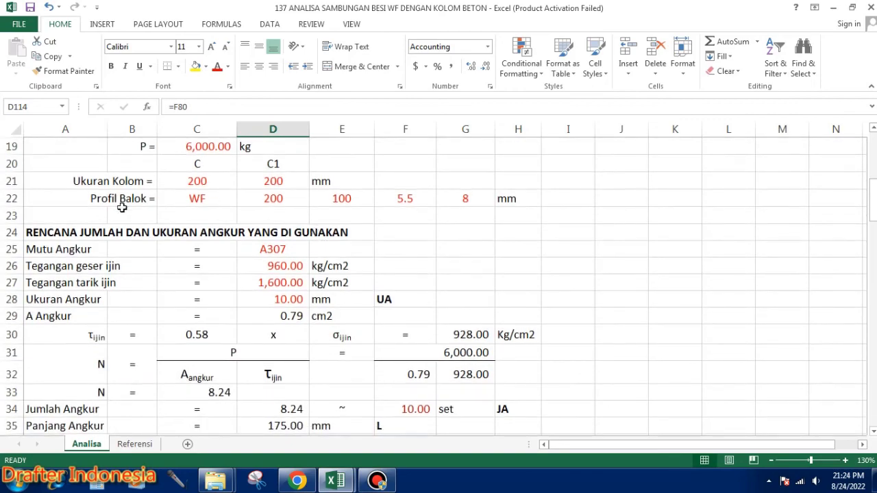
pyautogui.scroll(-2, 274, 264)
pyautogui.scroll(-1, 322, 254)
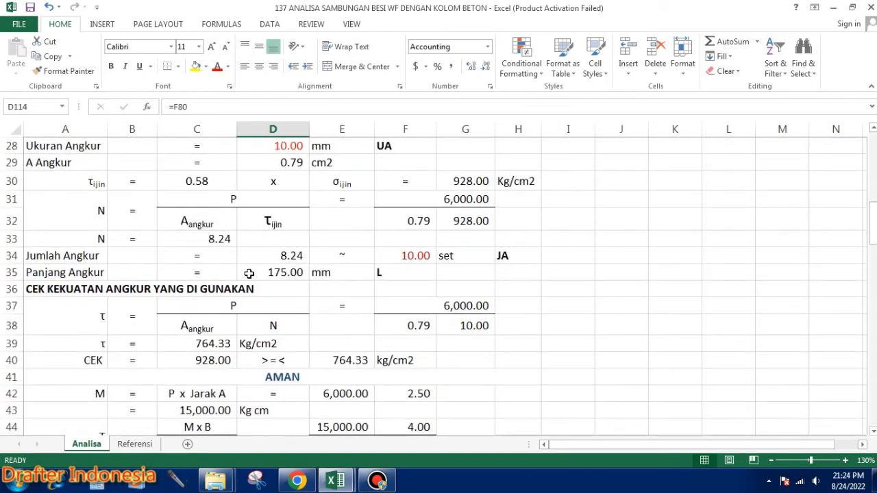
pyautogui.scroll(-3, 248, 273)
pyautogui.scroll(-2, 261, 270)
pyautogui.scroll(-1, 274, 270)
pyautogui.scroll(4, 272, 268)
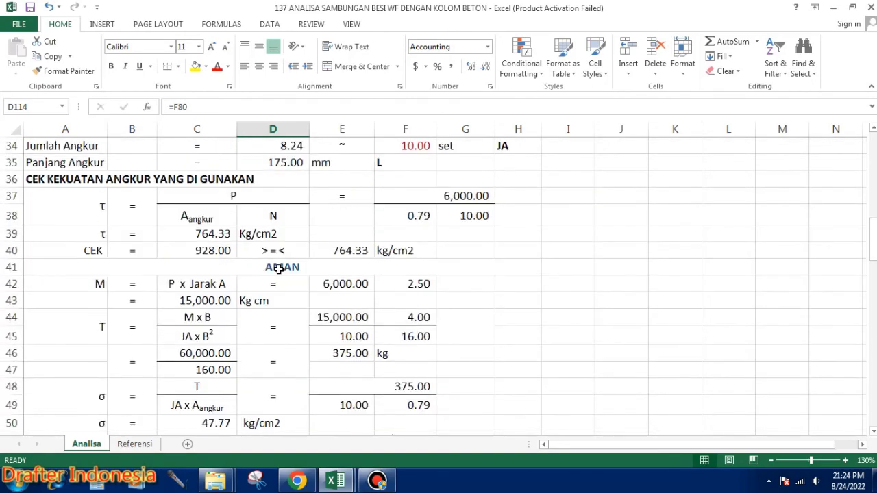
pyautogui.scroll(-4, 284, 264)
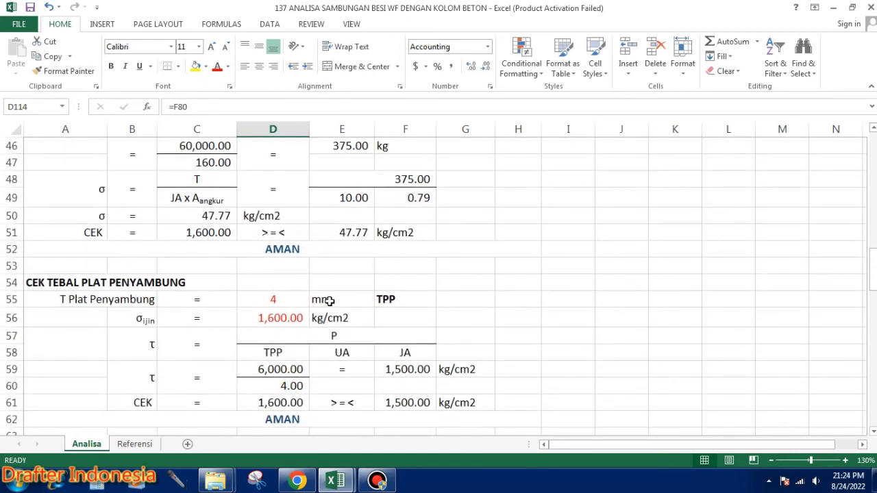
pyautogui.scroll(-5, 339, 294)
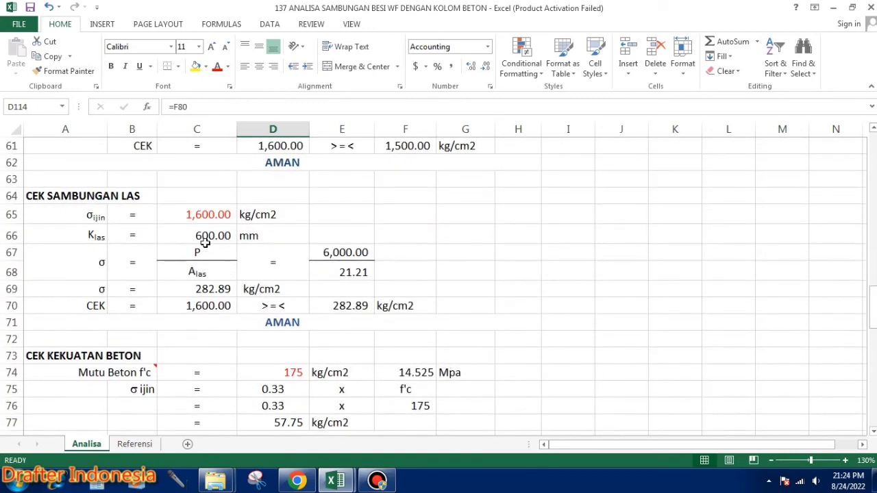
pyautogui.scroll(-1, 528, 282)
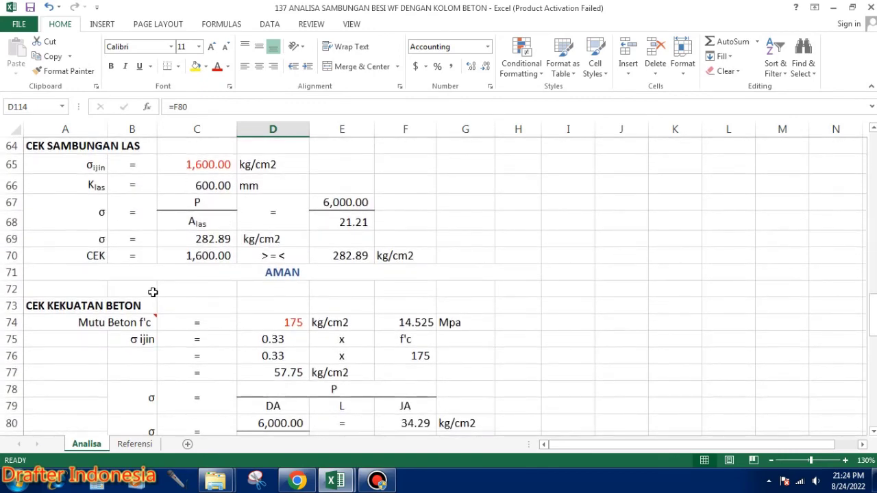
pyautogui.scroll(-1, 162, 212)
pyautogui.scroll(-3, 264, 260)
pyautogui.scroll(-2, 381, 262)
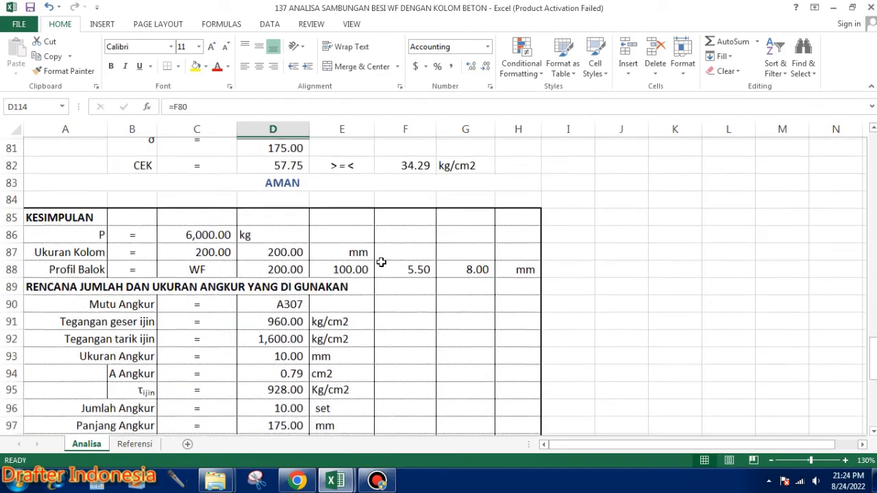
pyautogui.scroll(-1, 381, 262)
pyautogui.scroll(-2, 411, 258)
pyautogui.scroll(-2, 416, 258)
pyautogui.scroll(-2, 416, 260)
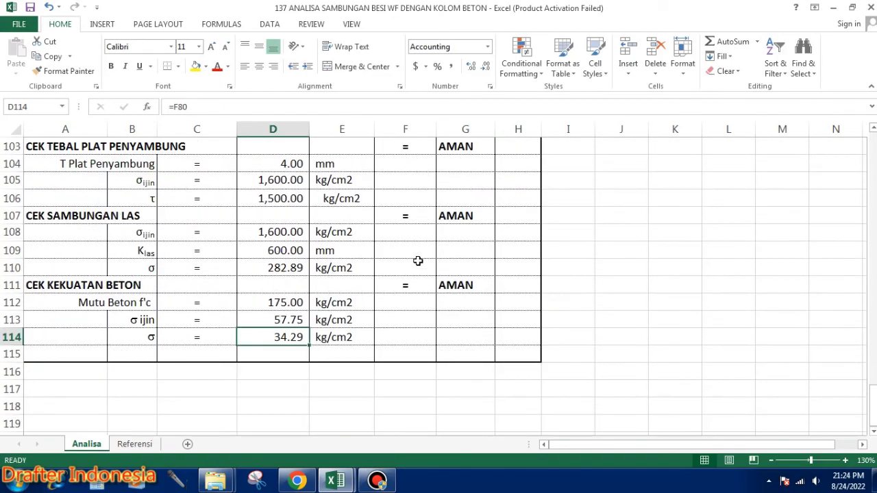
pyautogui.scroll(1, 450, 316)
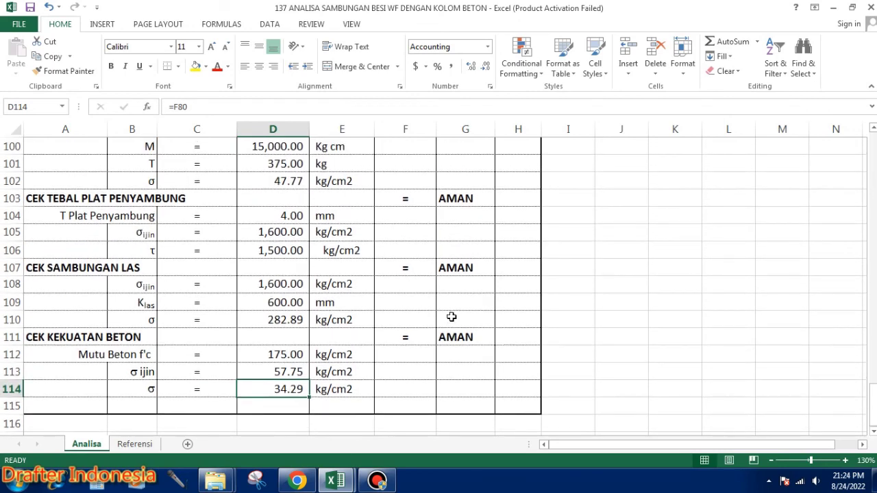